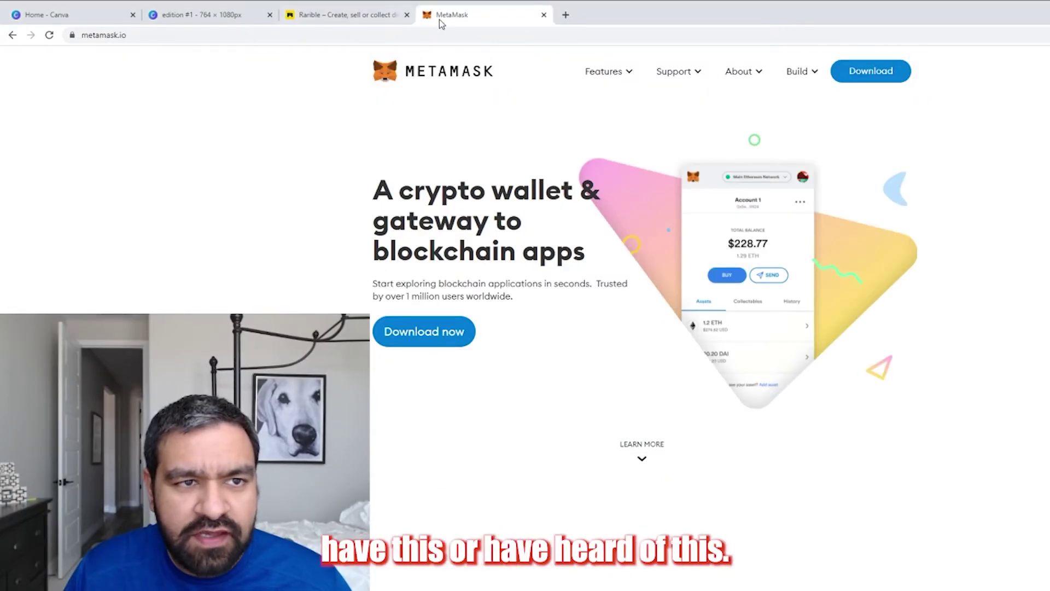
Step: Open the 'edition #1' Shiba Inu design in Canva's editor from the Canva home page
left_click(376, 22)
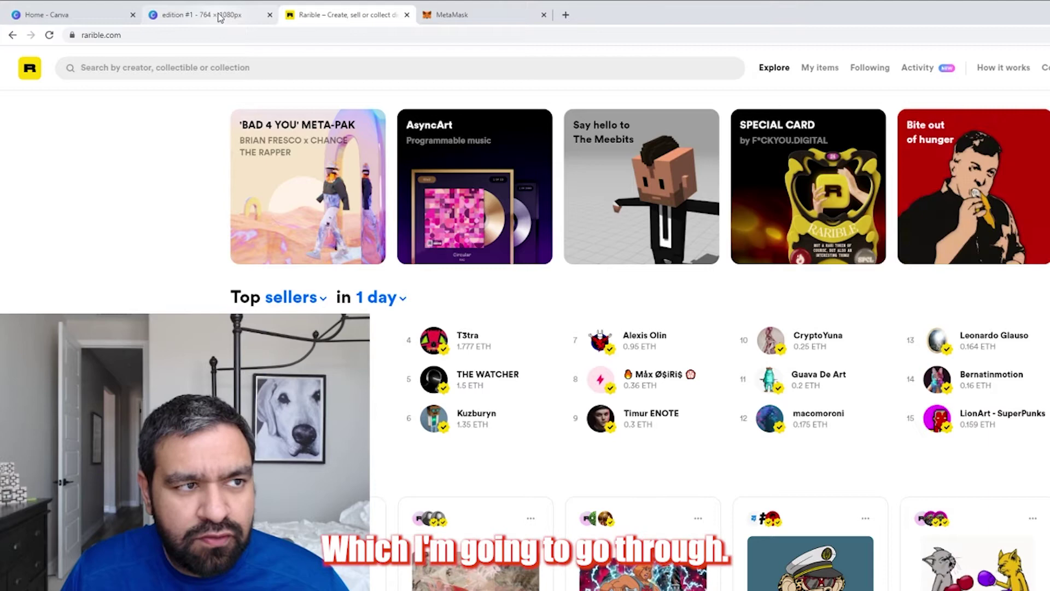
left_click(109, 16)
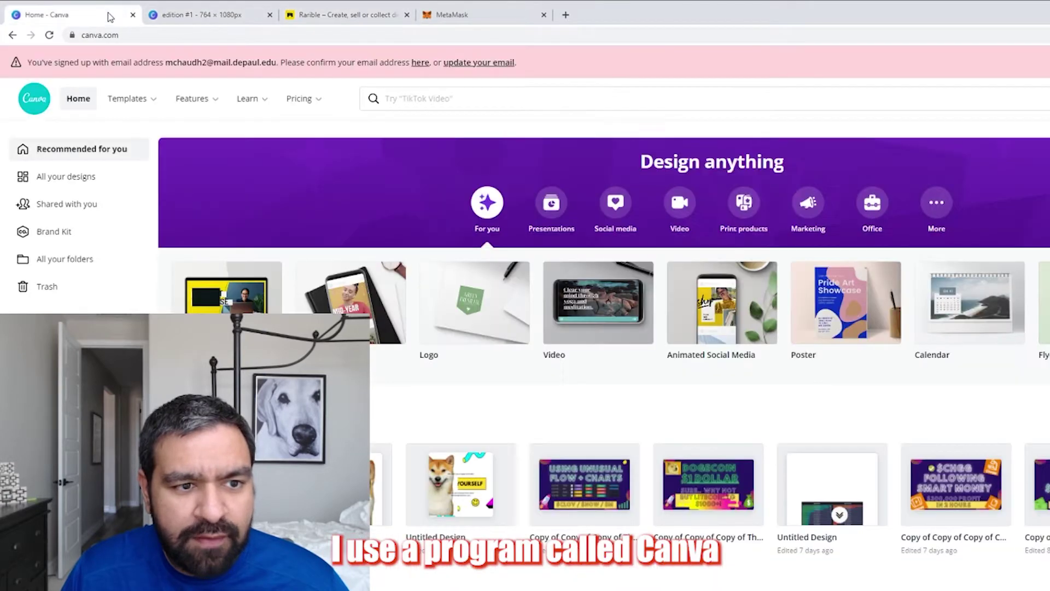
left_click(159, 16)
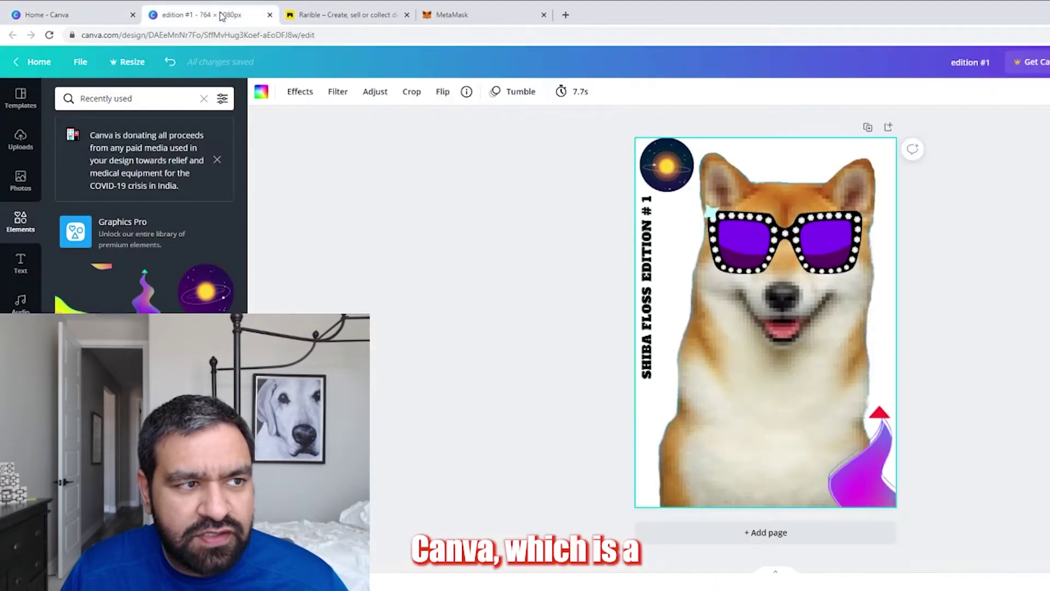
left_click(80, 61)
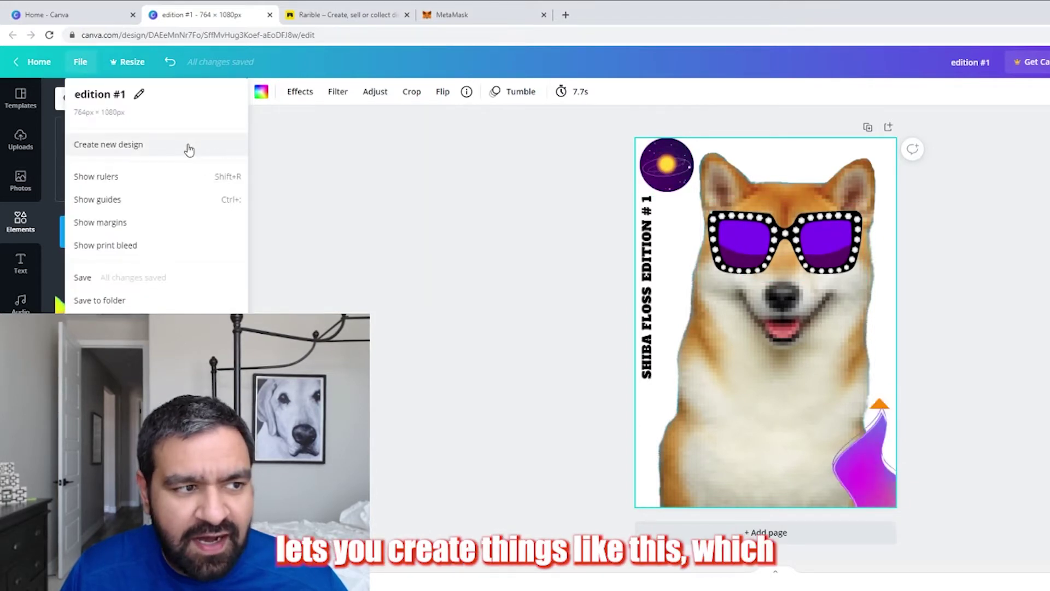
left_click(714, 304)
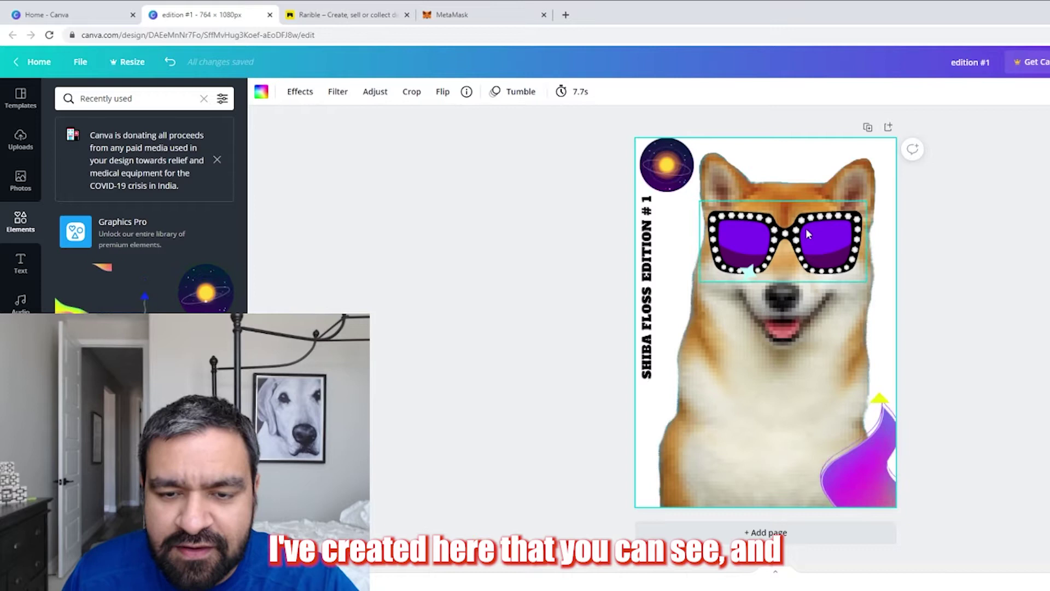
Step: Delete the sunglasses, planet, EDITION # 1 and SHIBA FLOSS text, and the corner triangle
mouse_move(806, 228)
left_mouse_down()
mouse_move(804, 275)
mouse_move(809, 240)
left_mouse_up()
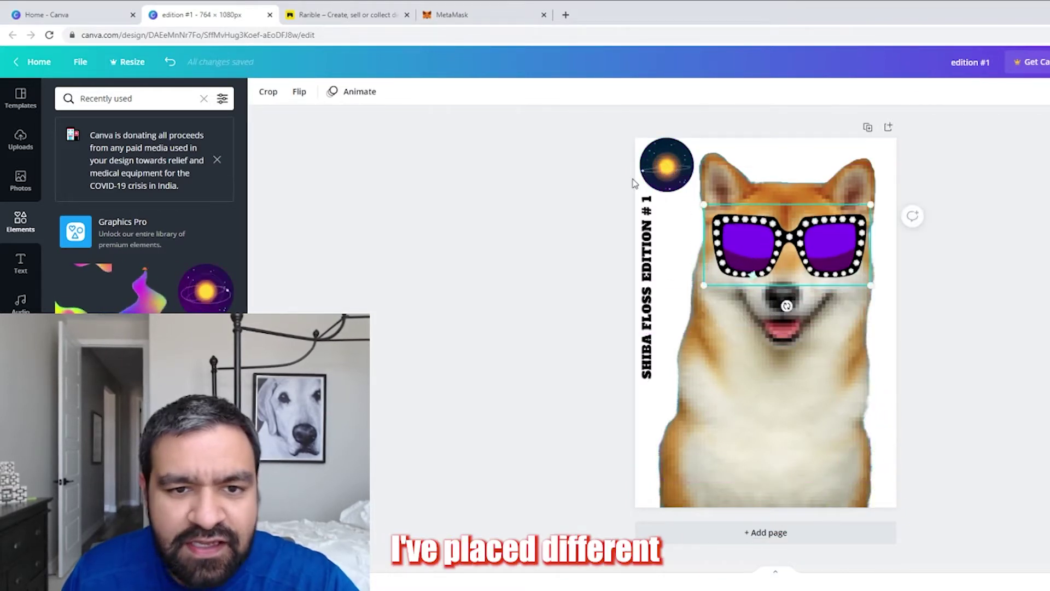
key("Delete")
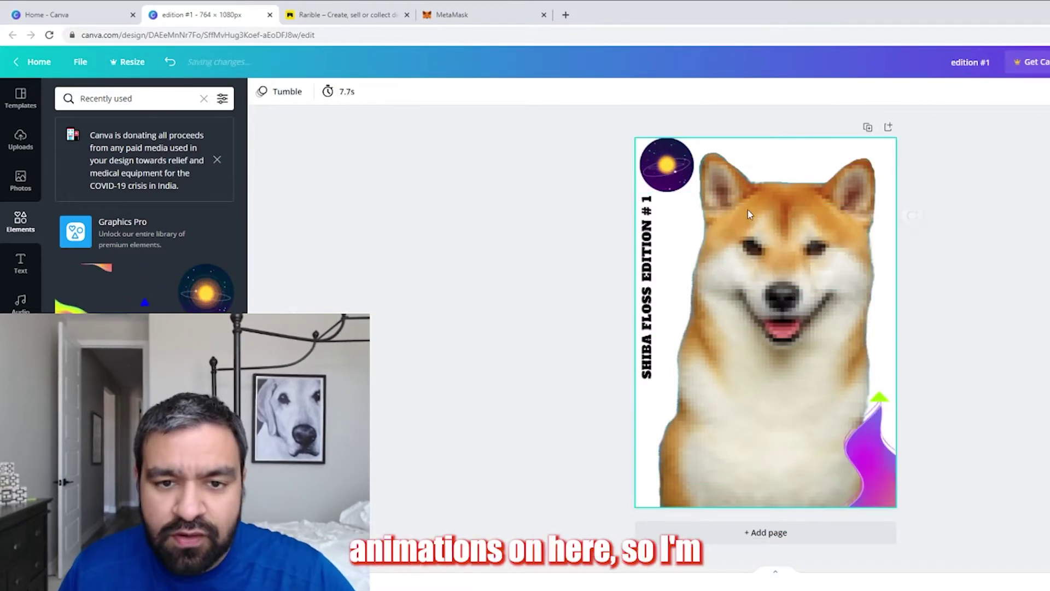
left_click(677, 166)
key("Delete")
left_click(651, 235)
key("Delete")
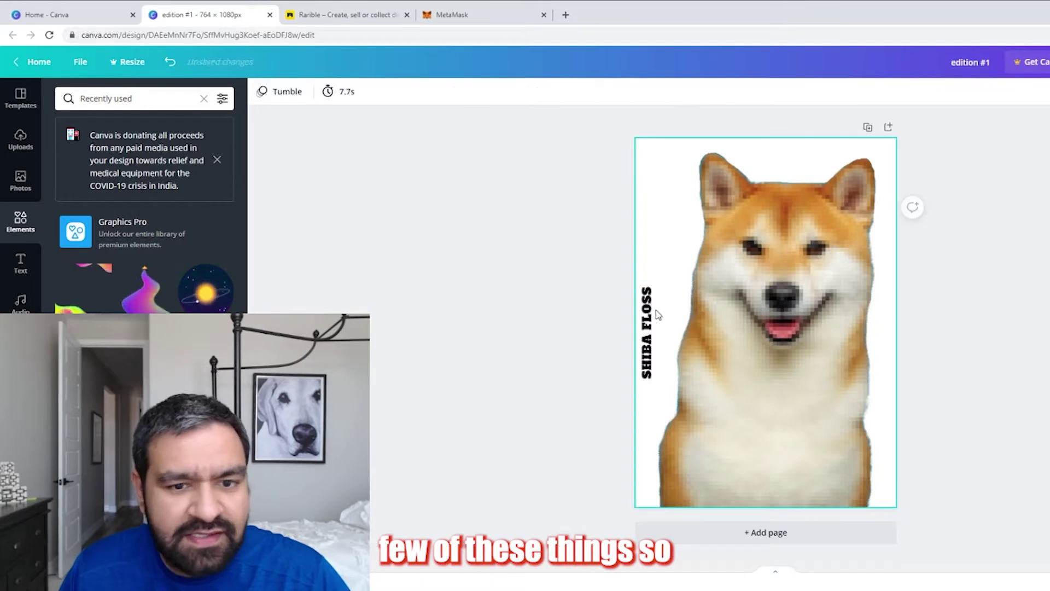
left_click(657, 317)
key("Delete")
left_click(880, 444)
key("Delete")
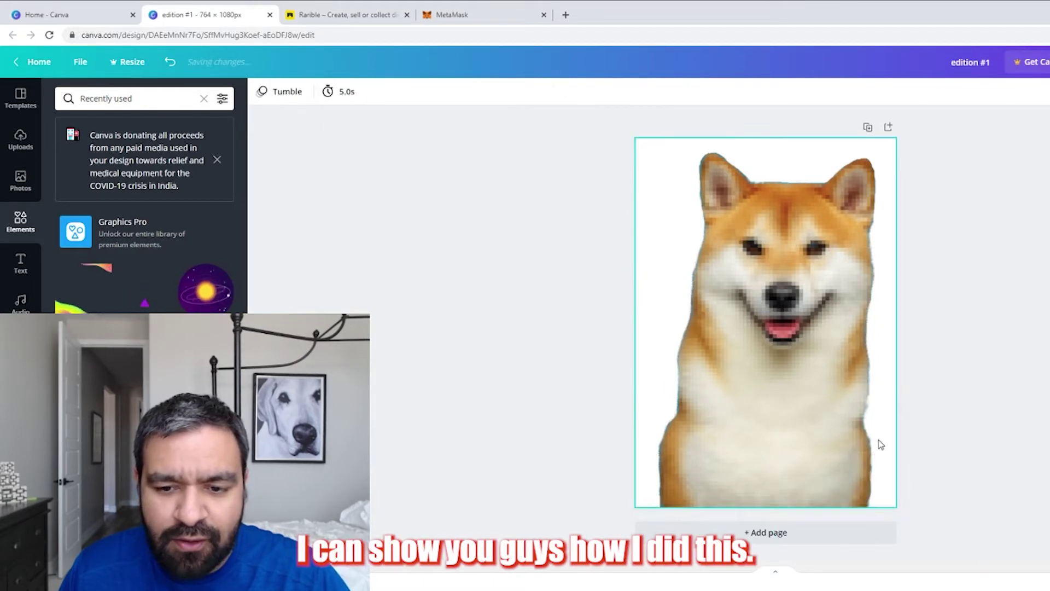
left_click(837, 206)
key("Escape")
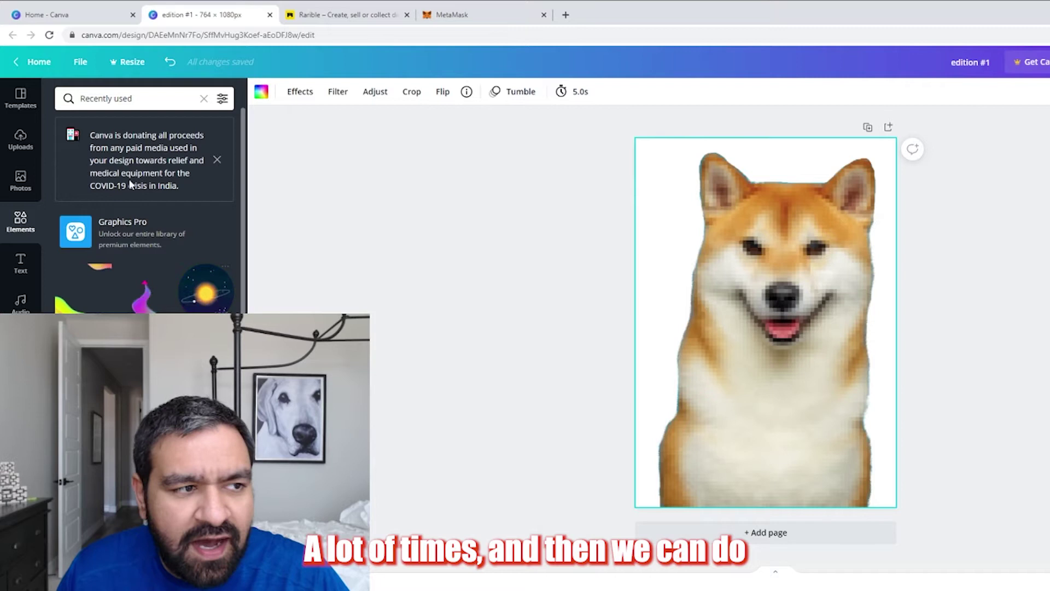
Step: Apply the Animated filter to the Elements search so only animated graphics show
left_click(147, 104)
left_click(20, 221)
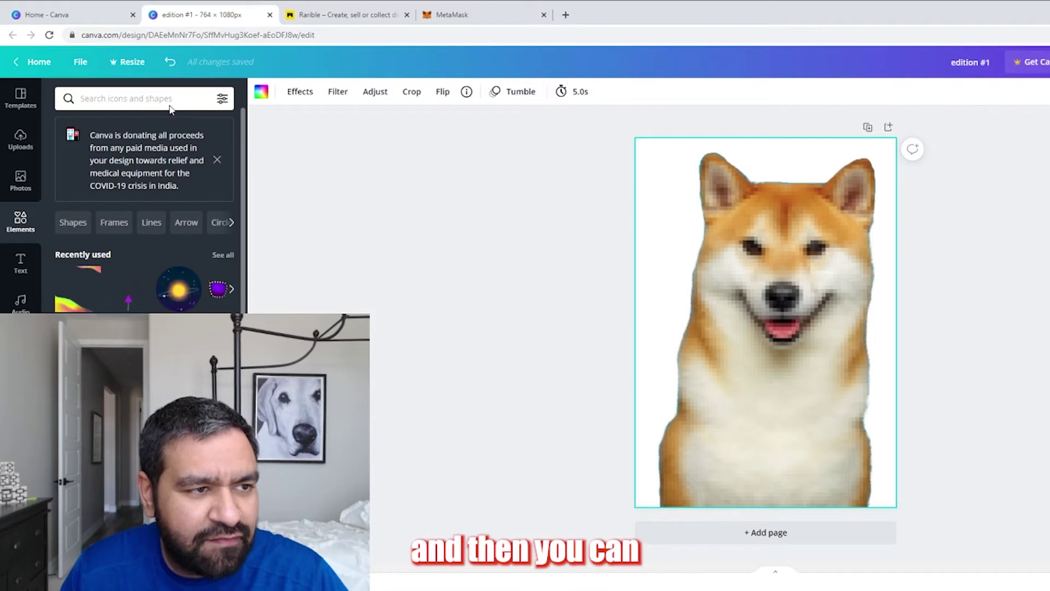
left_click(228, 97)
left_click(222, 99)
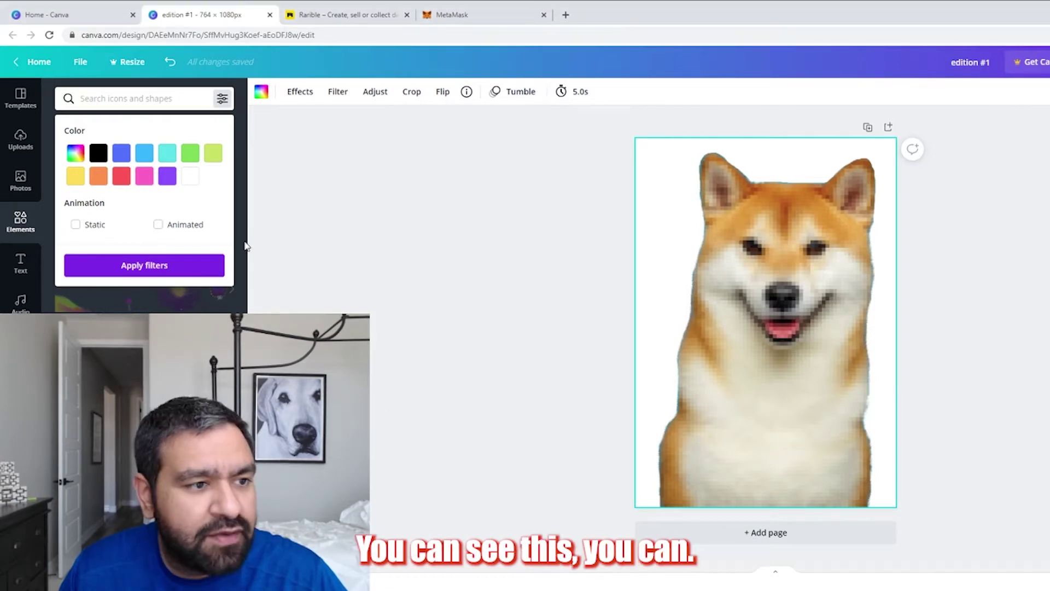
left_click(179, 227)
left_click(162, 268)
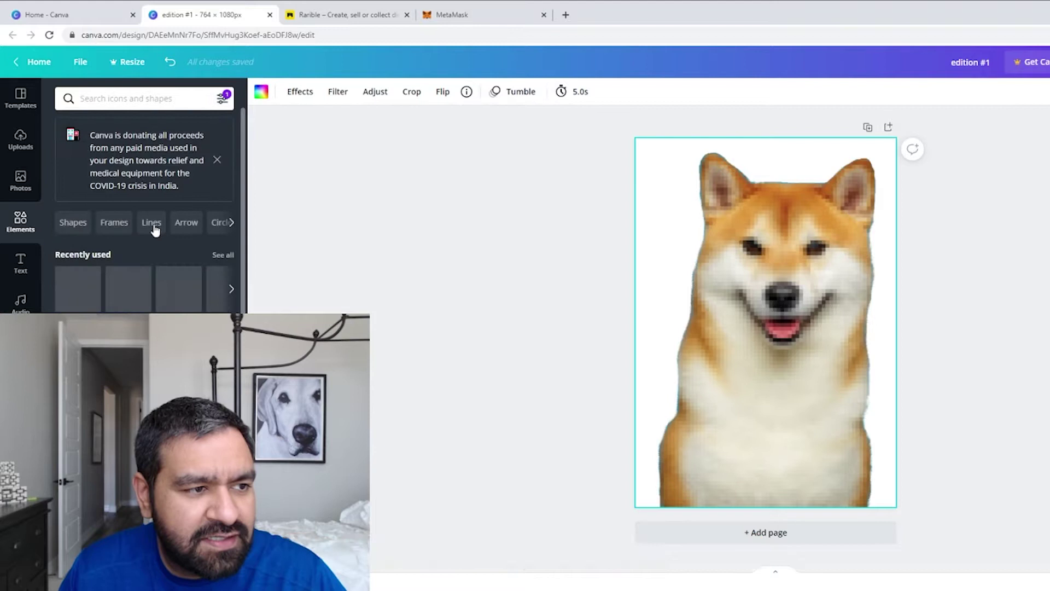
scroll(148, 246, "down", 6)
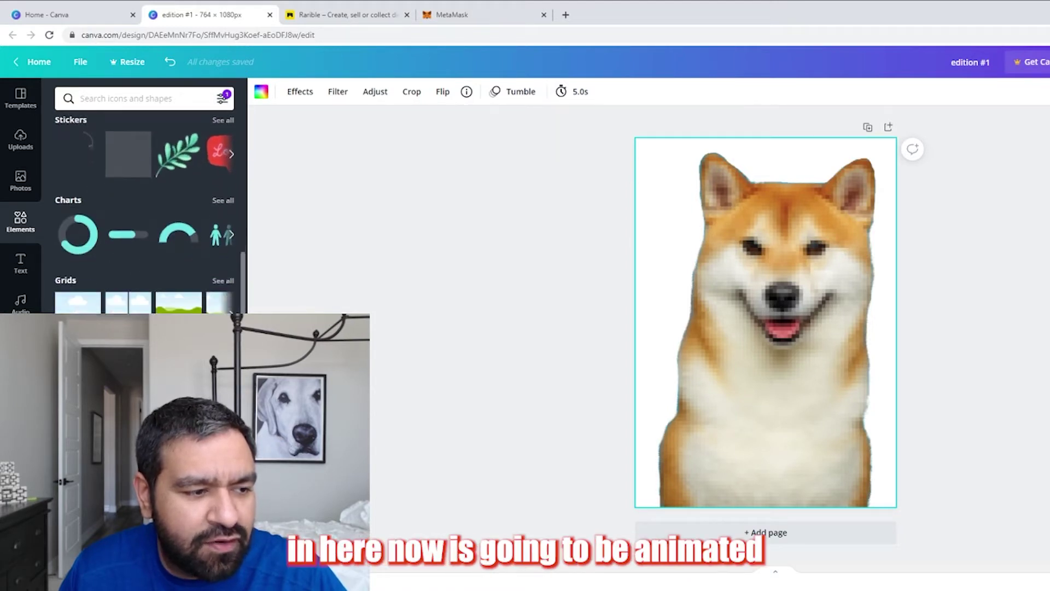
scroll(203, 254, "up", 6)
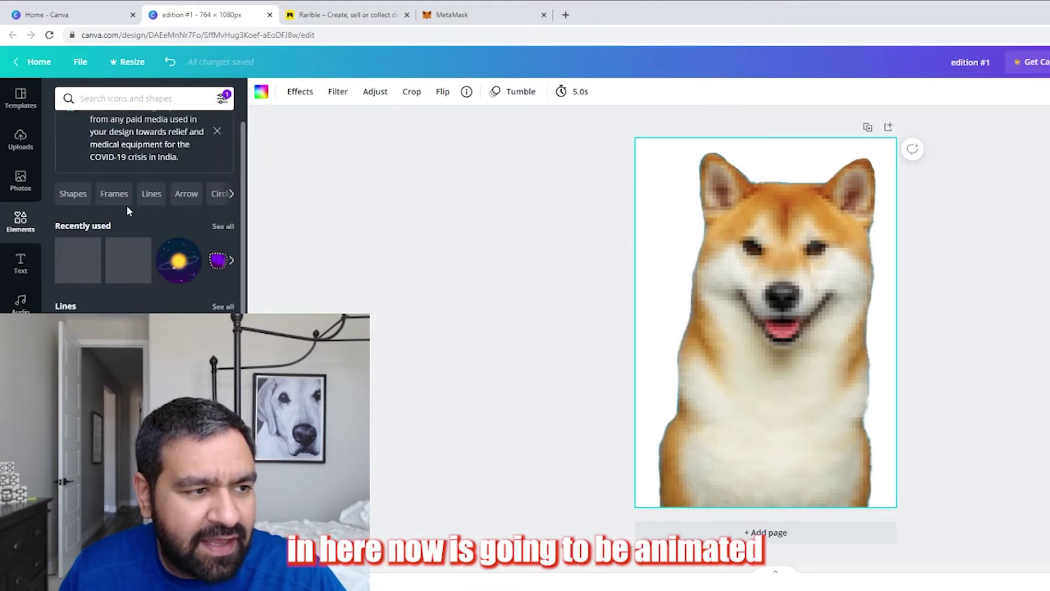
scroll(188, 234, "down", 5)
Step: Search Elements for 'space', narrow to Planets, and add ringed and striped planet stickers
left_click(111, 97)
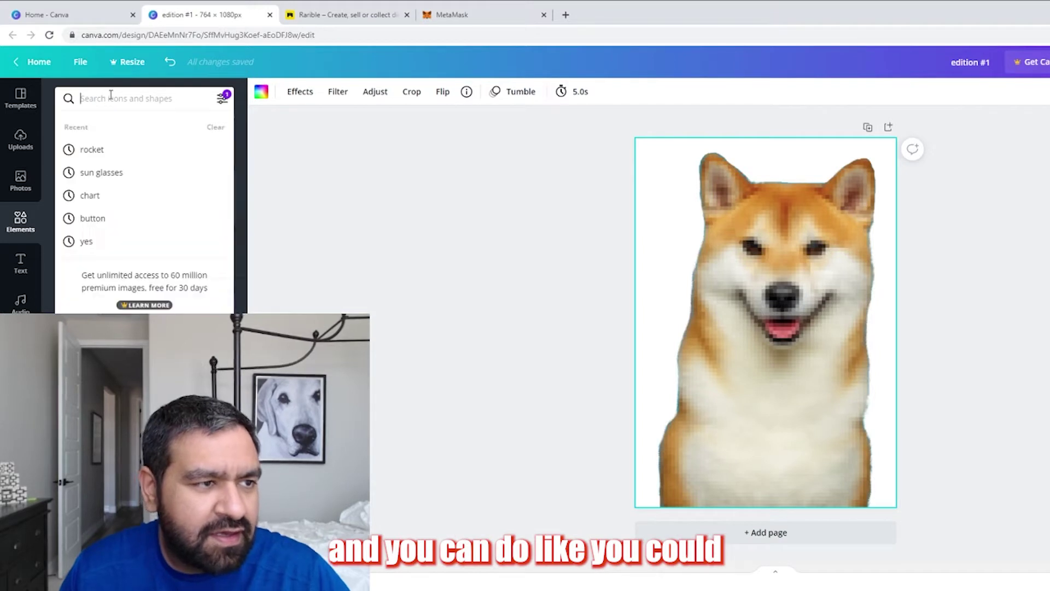
type("space")
key("Return")
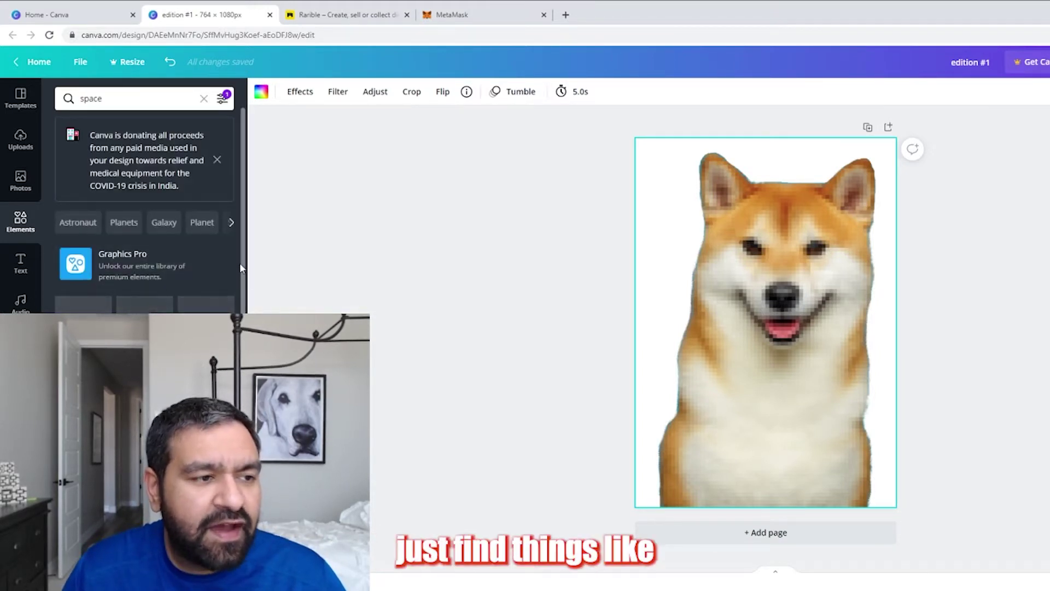
left_click(124, 223)
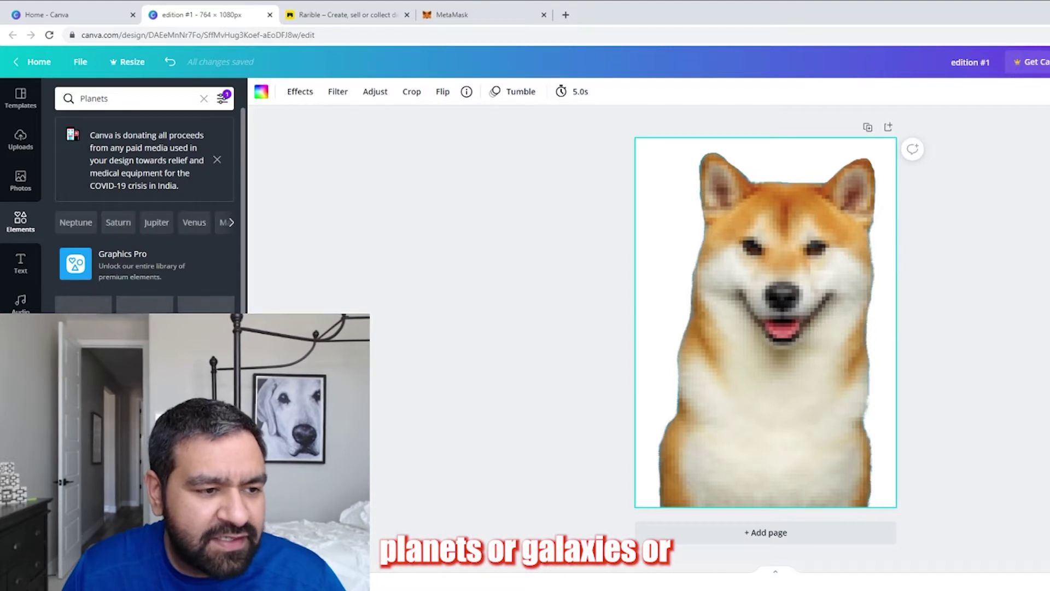
scroll(145, 219, "down", 5)
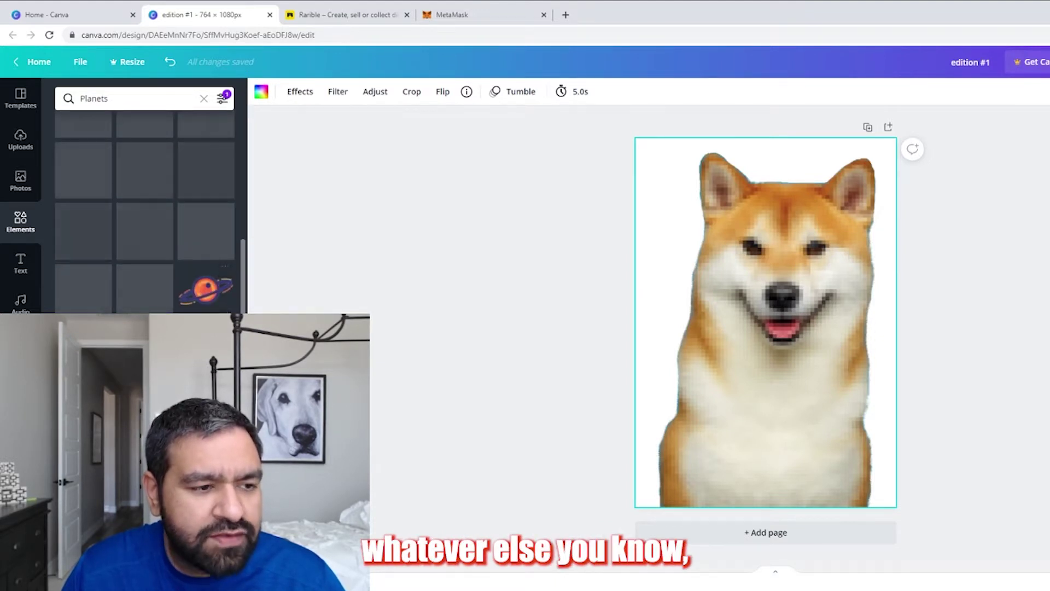
left_click(206, 290)
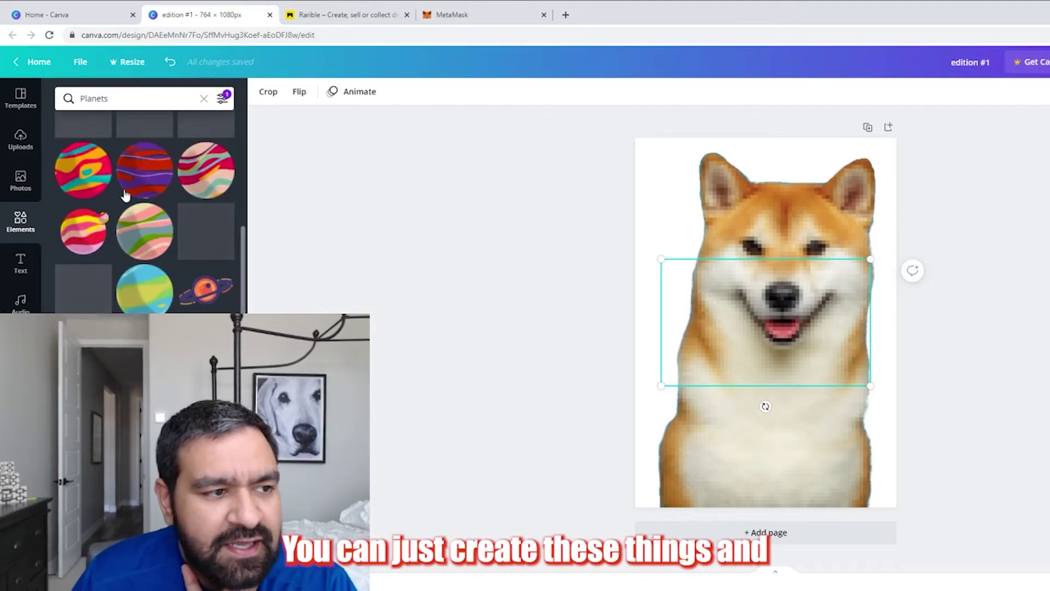
left_click(131, 217)
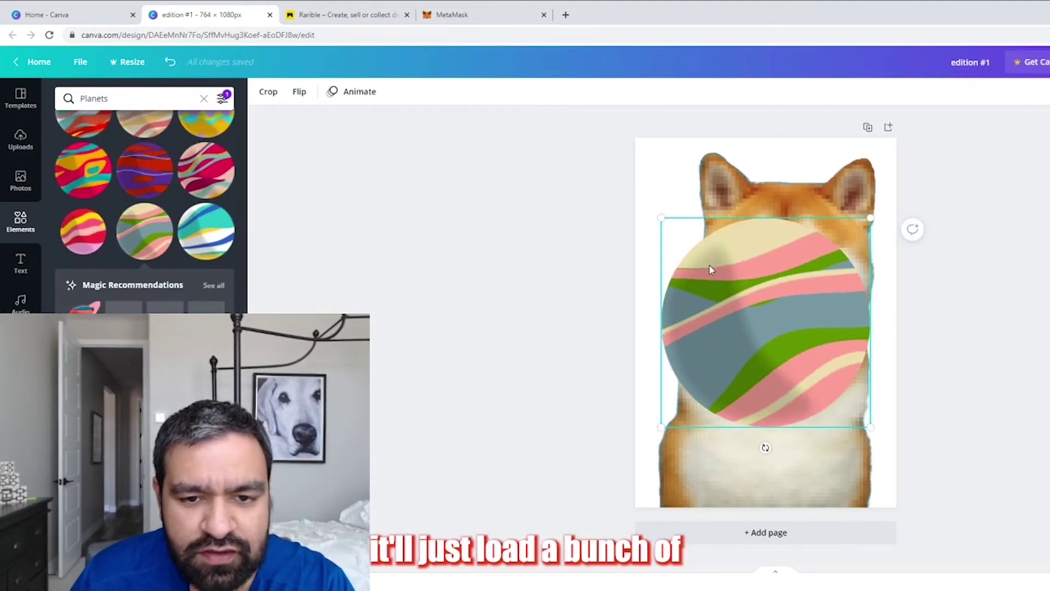
Step: Resize and place the planets in the bottom corners and the telescope at top-left
left_click_drag(710, 269, 674, 173)
left_click_drag(824, 327, 686, 187)
left_click(786, 329)
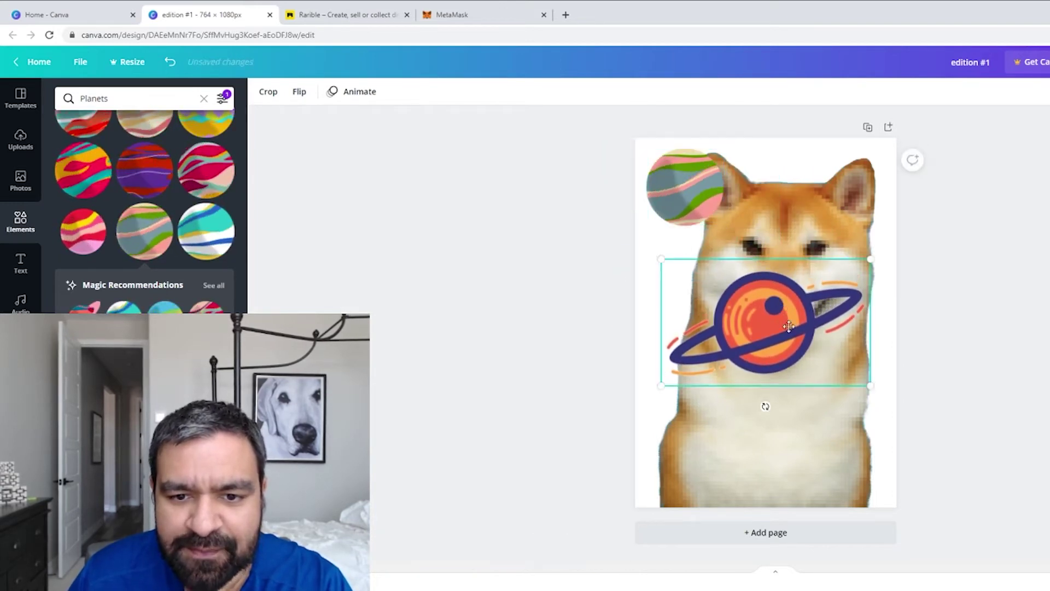
left_click_drag(786, 329, 809, 455)
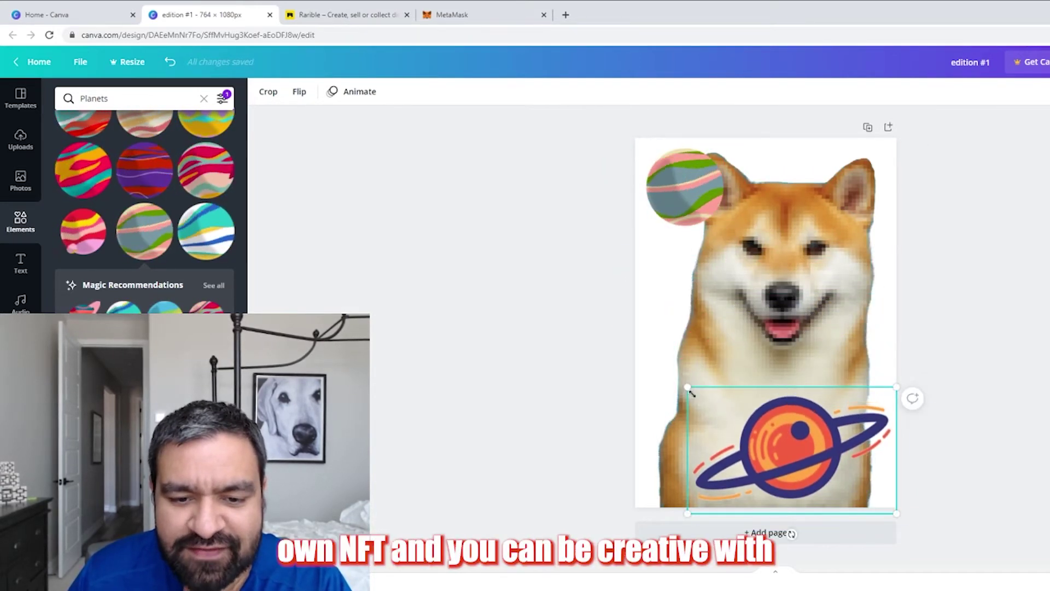
left_click_drag(687, 390, 817, 462)
left_click(664, 182)
left_click_drag(665, 182, 675, 466)
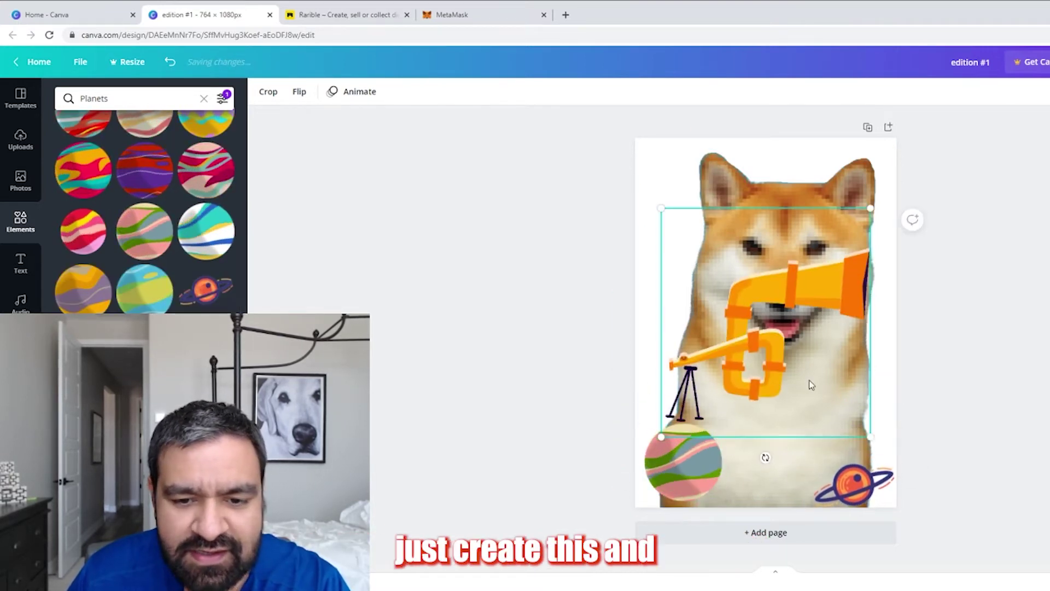
left_click_drag(870, 437, 743, 297)
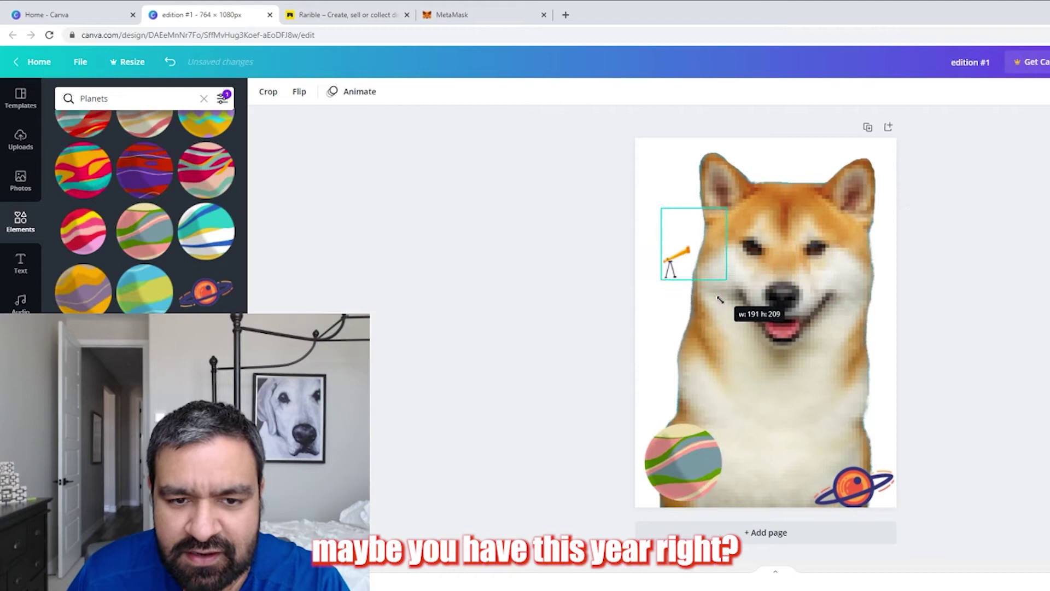
left_click_drag(688, 252, 667, 187)
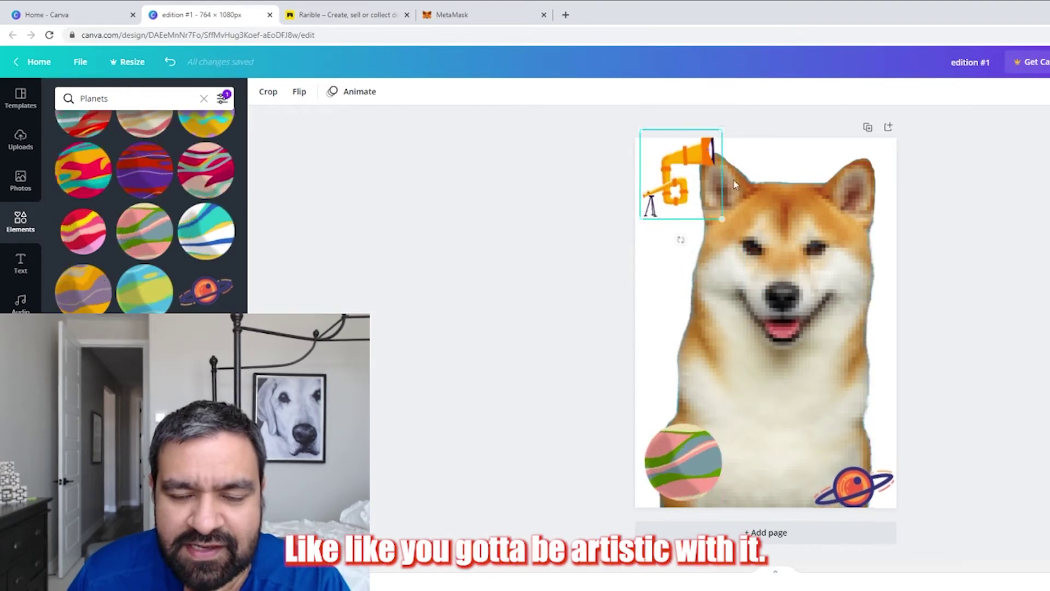
Step: Add the Good vibes neon text, reword it to 'First Edition', and move it to the bottom
left_click(992, 262)
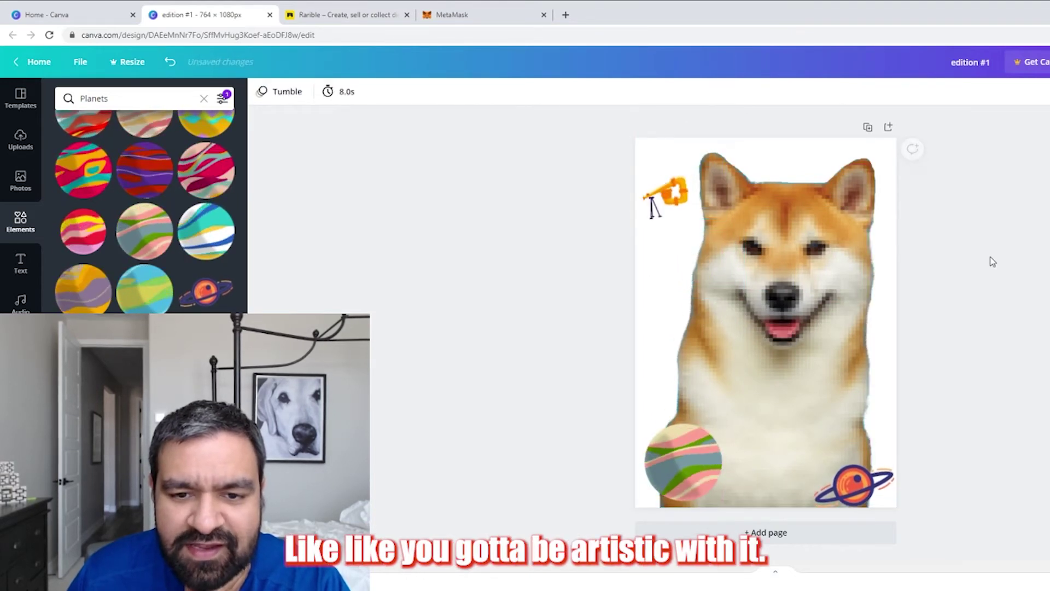
left_click(20, 262)
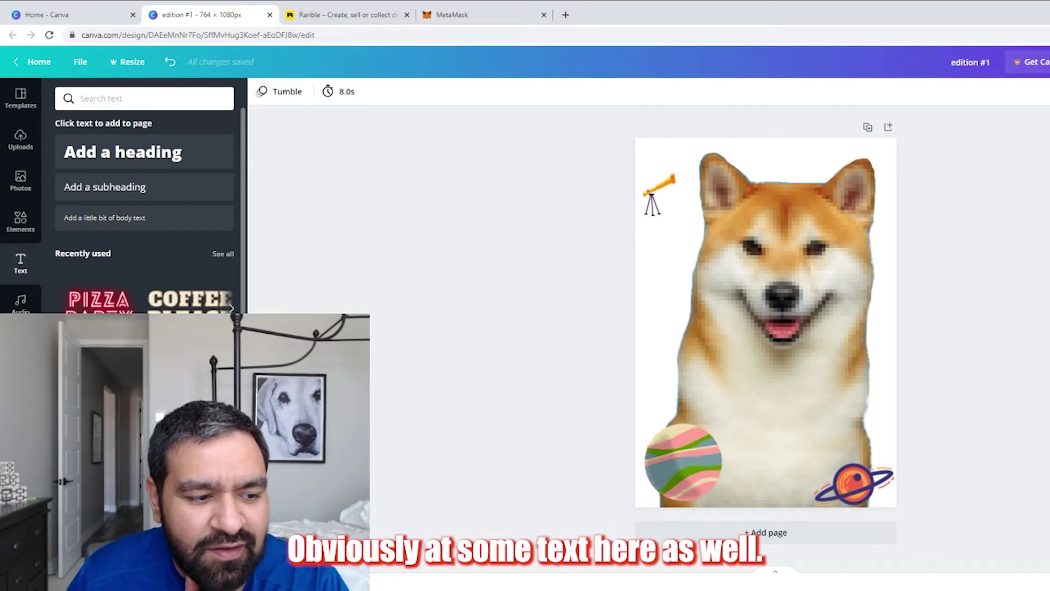
left_click(104, 350)
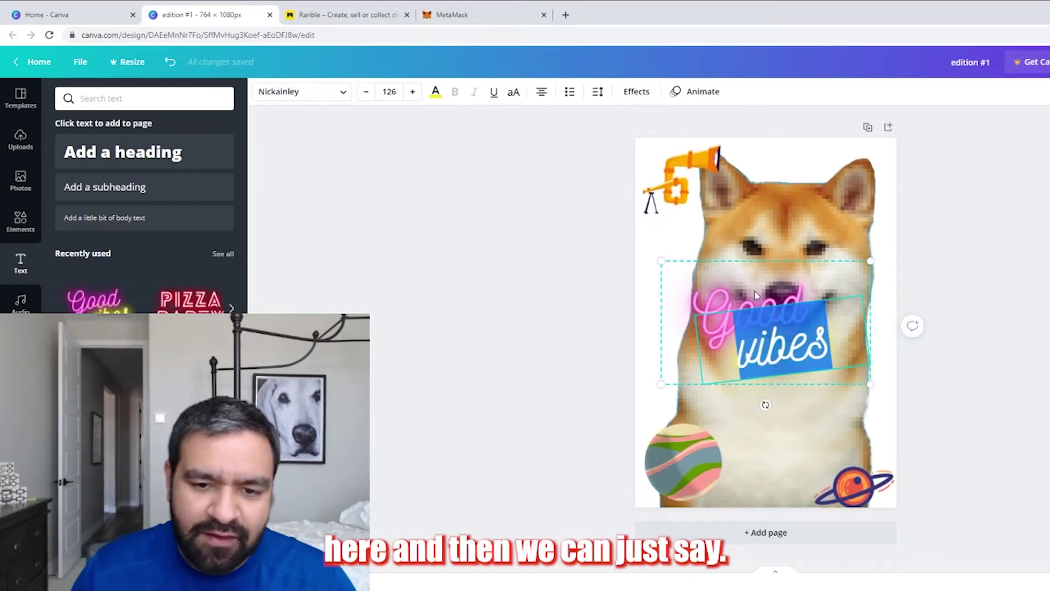
type("First")
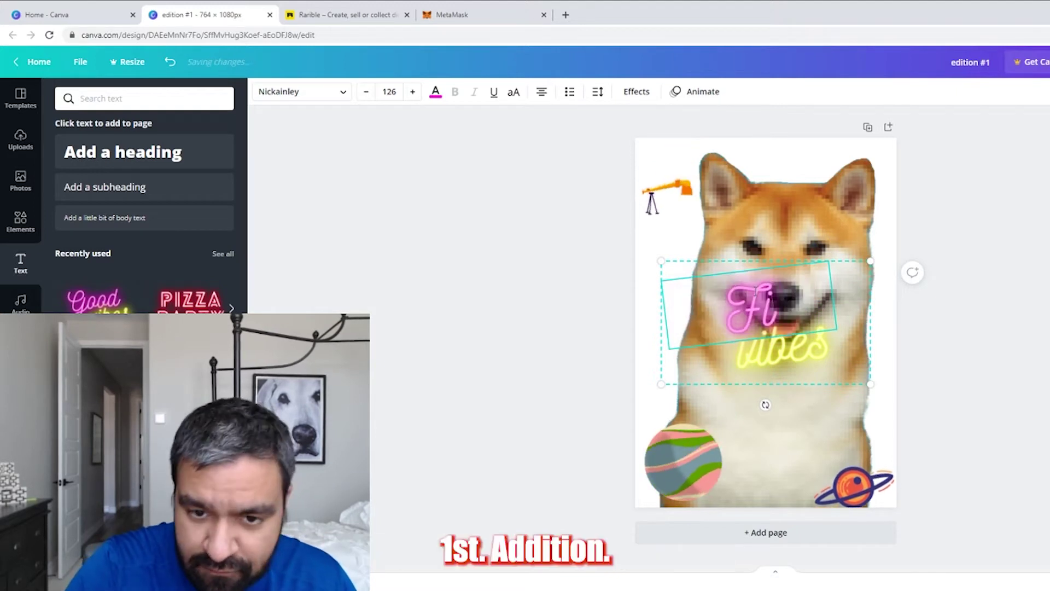
double_click(782, 358)
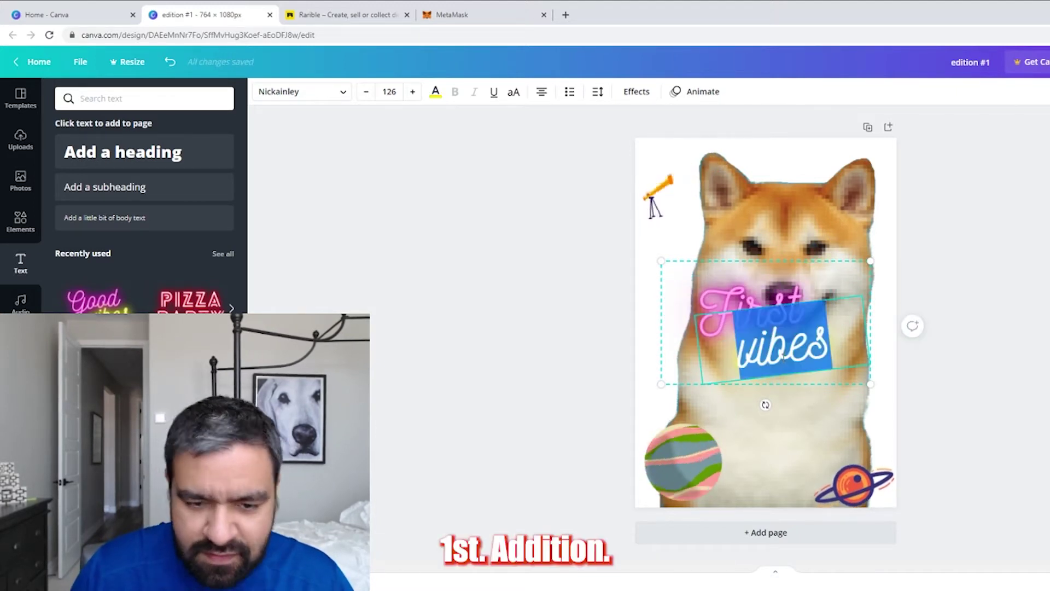
type("Edition")
left_click(762, 403)
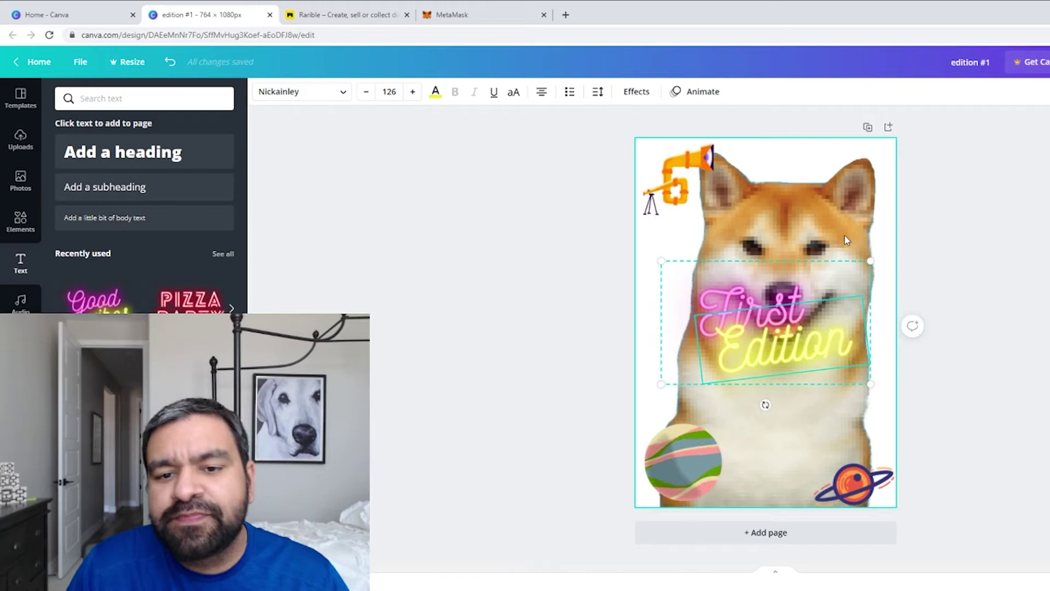
left_click_drag(793, 313, 807, 414)
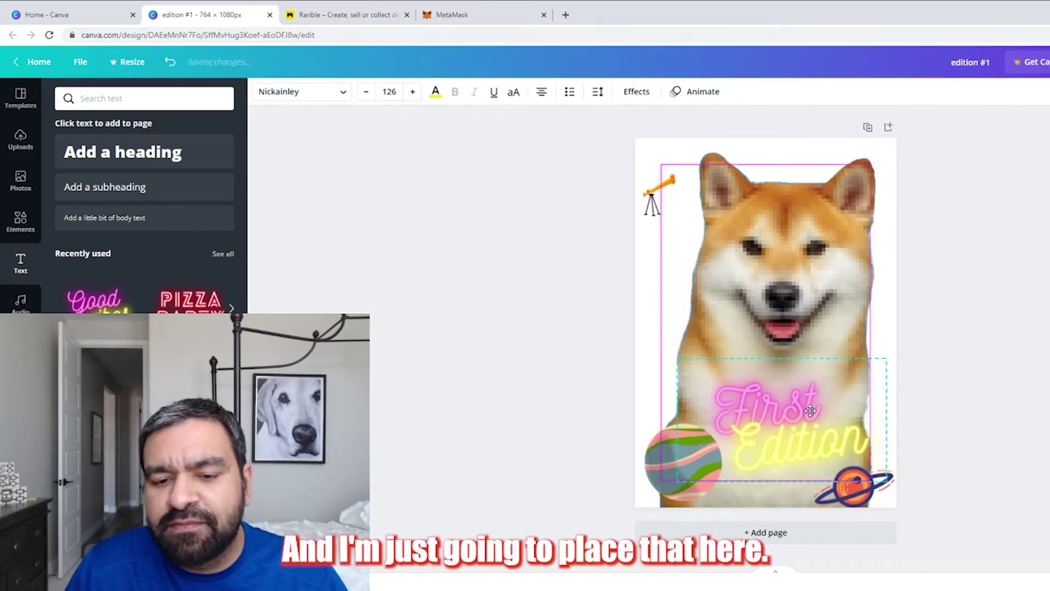
Step: Give the First Edition text the Breathe animation instead of Tumble
left_click(696, 93)
left_click(104, 304)
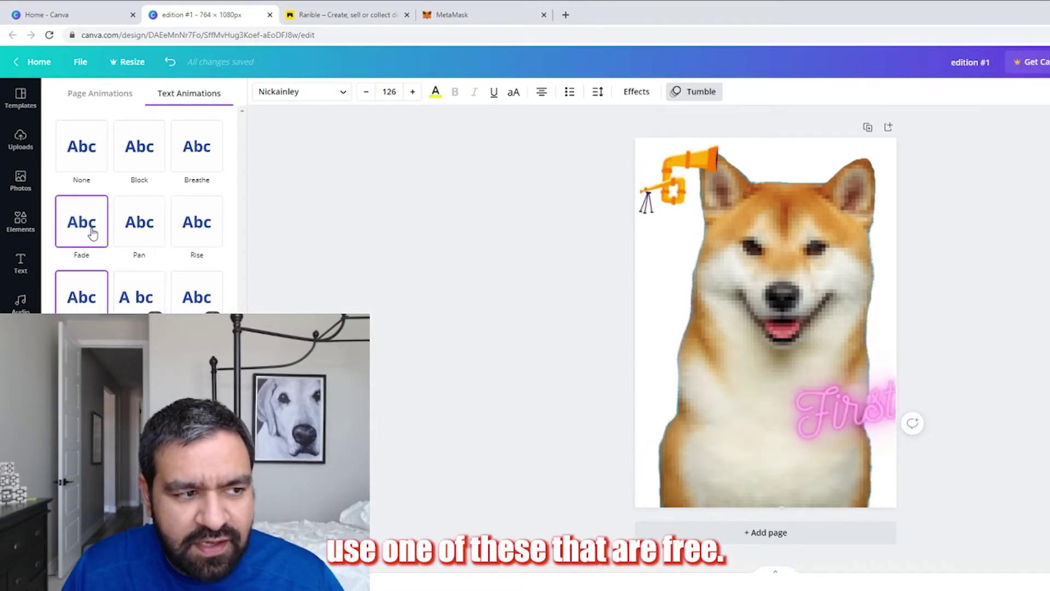
left_click(193, 160)
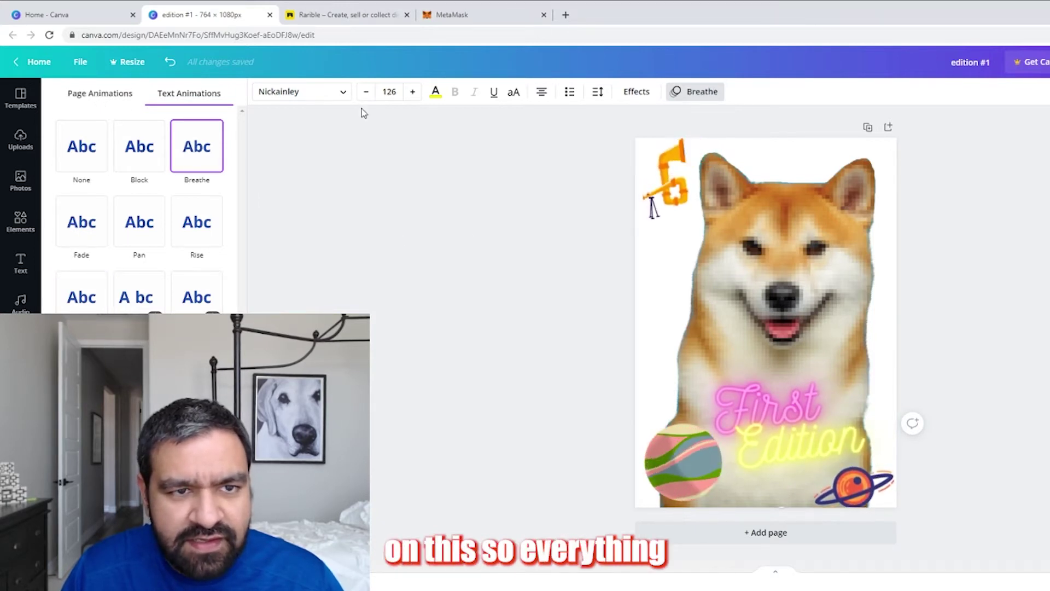
key("Escape")
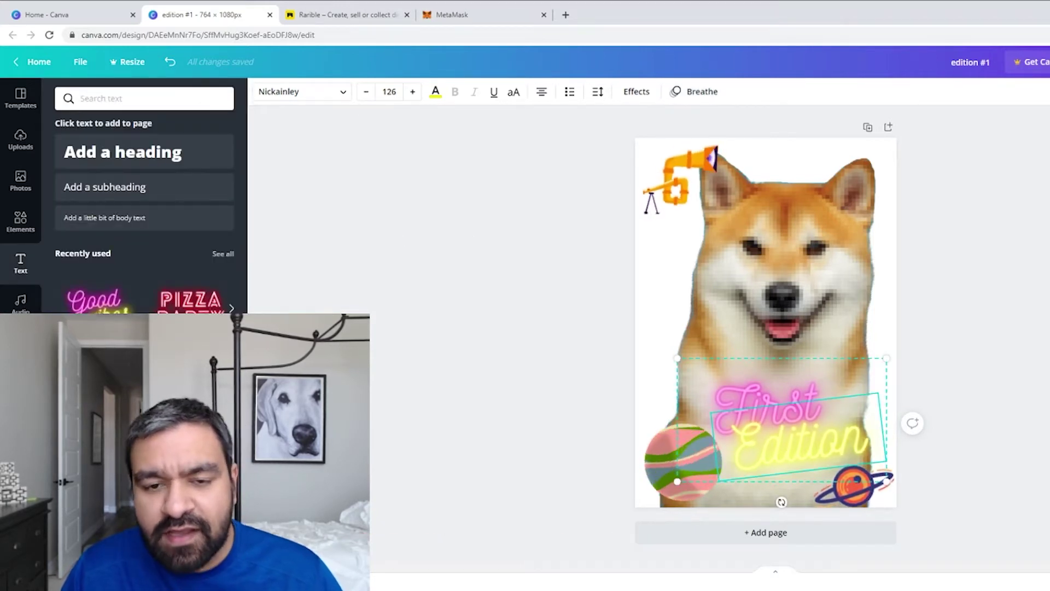
key("Escape")
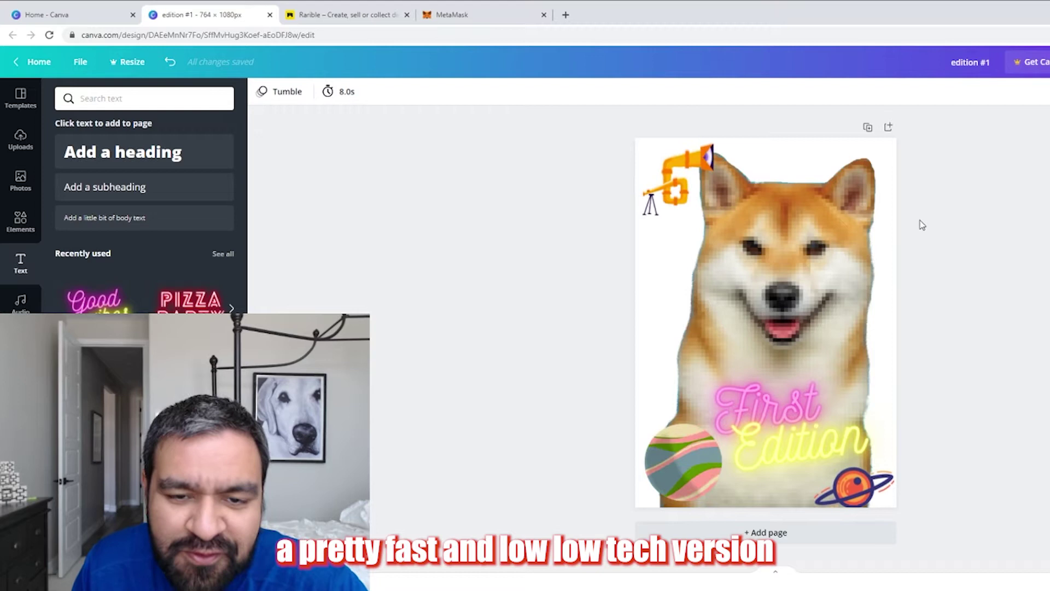
Step: Nudge the telescope toward the top-left and the planet into the bottom-left corner
left_click_drag(673, 192, 675, 196)
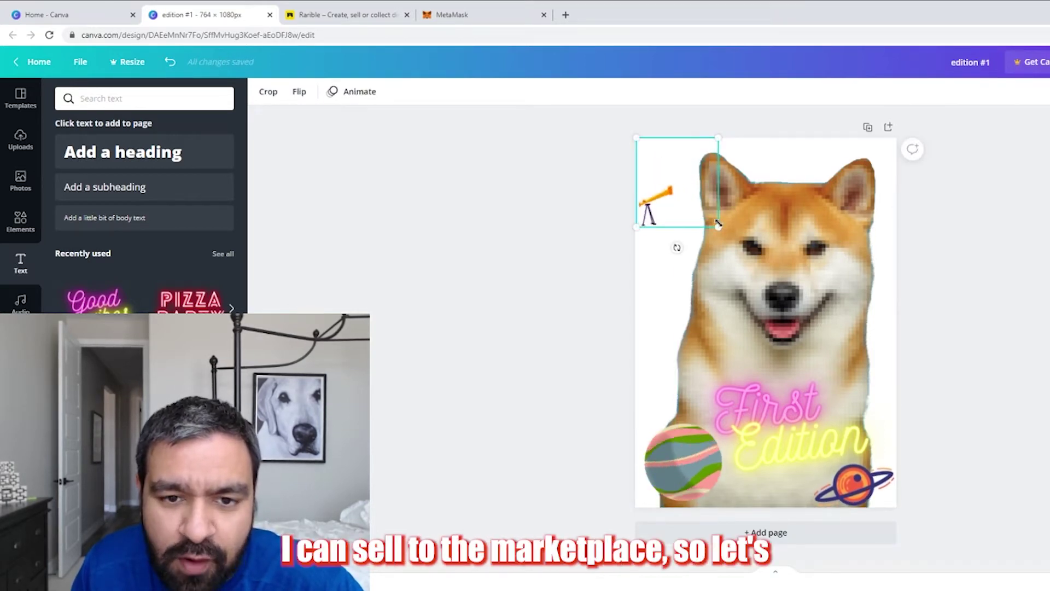
left_click(994, 253)
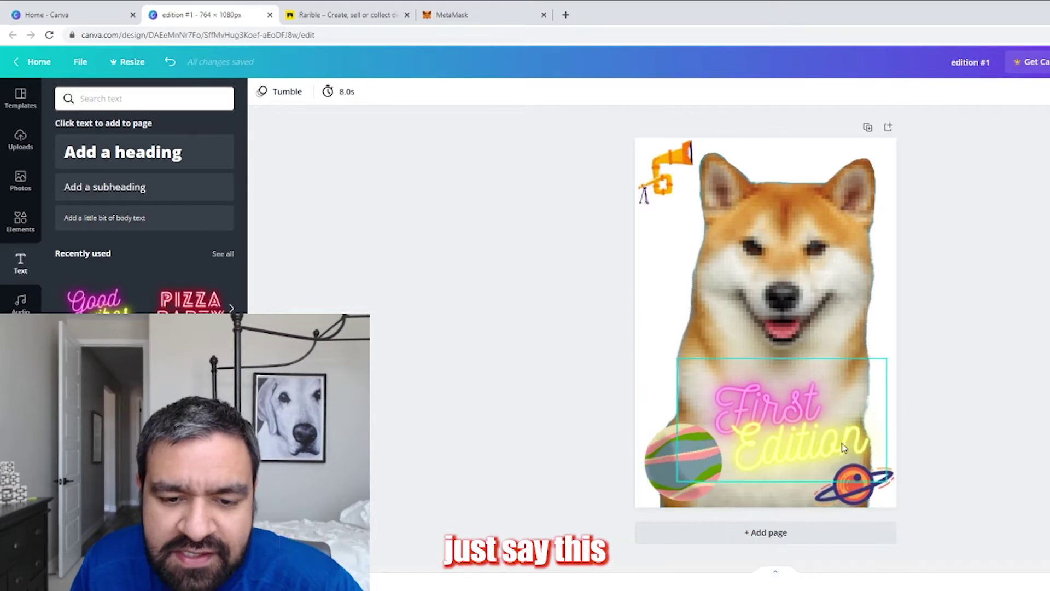
mouse_move(673, 451)
left_mouse_down()
mouse_move(698, 445)
mouse_move(662, 456)
left_mouse_up()
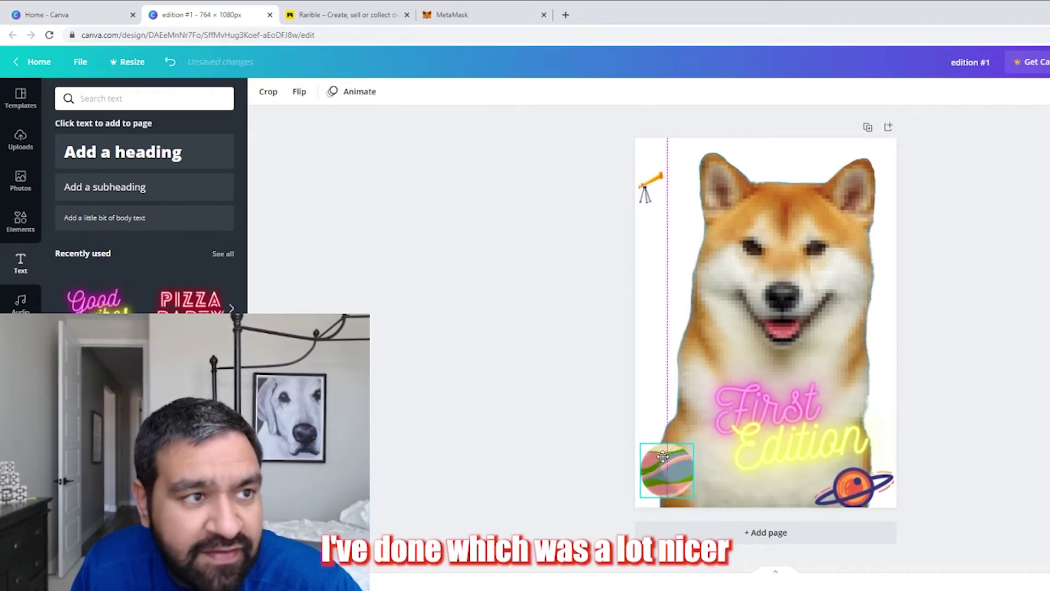
Step: Open the edition #1 design in a new tab from Canva home and undo the last planet change
left_click(116, 19)
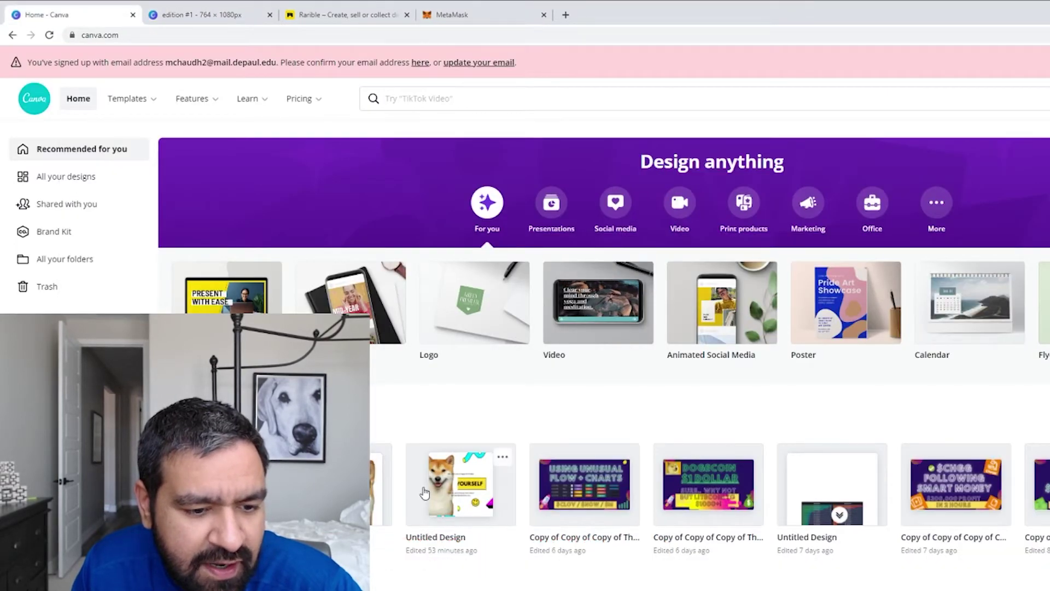
left_click(339, 484)
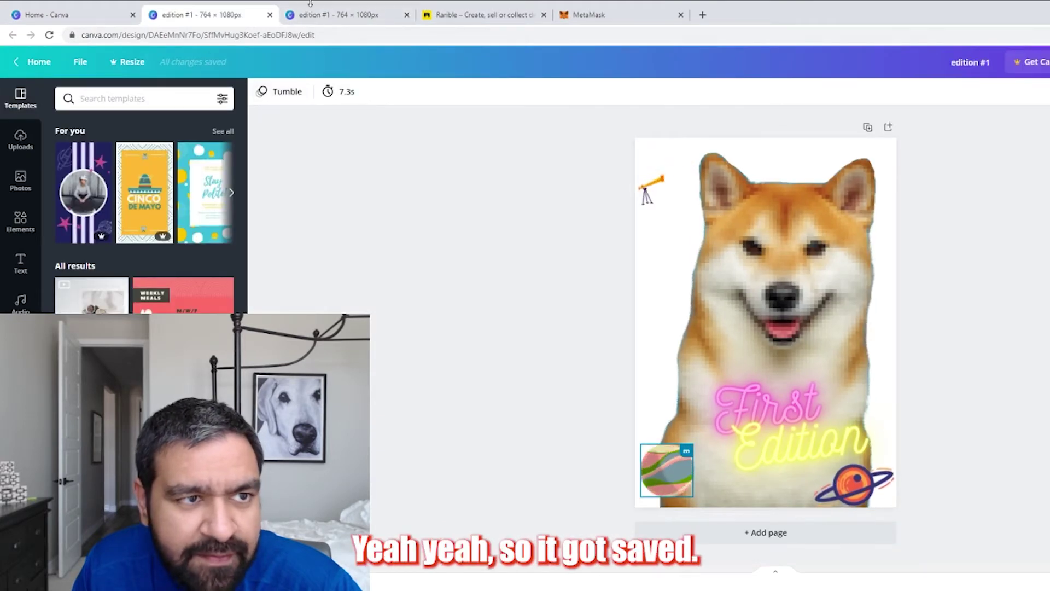
left_click(344, 15)
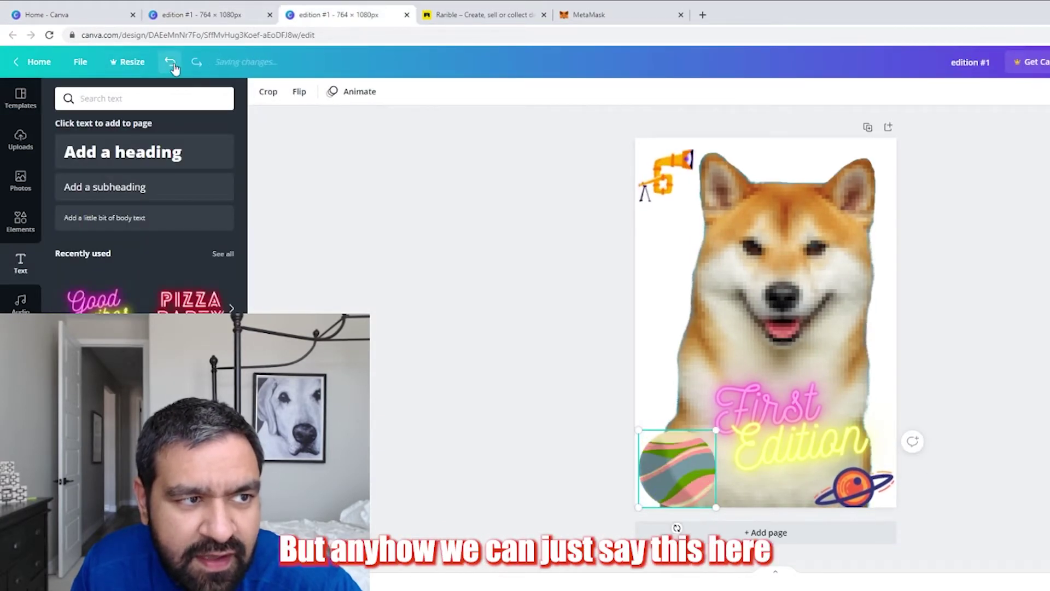
left_click(195, 62)
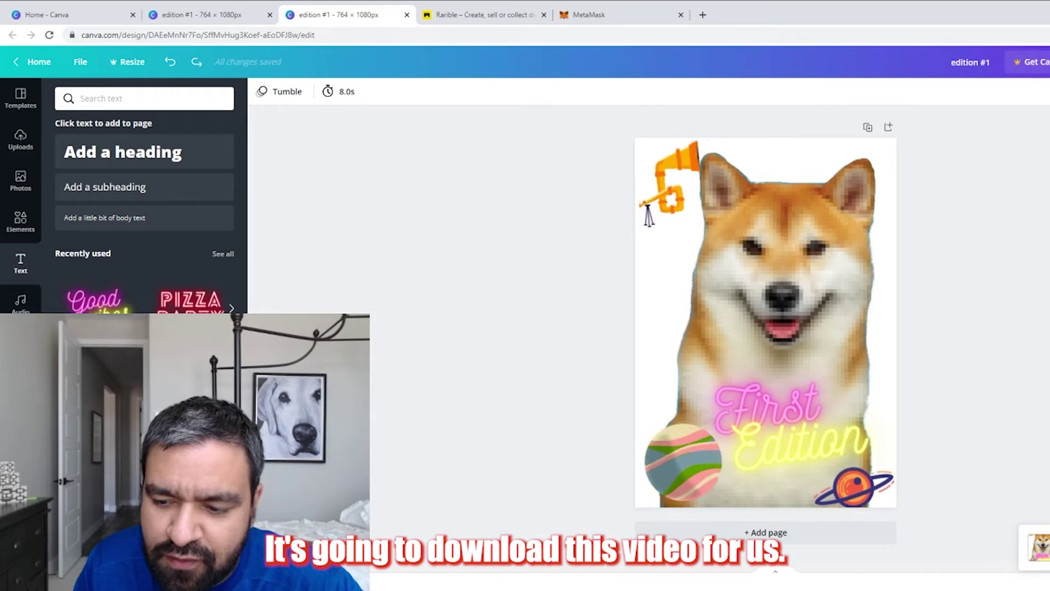
Step: Start a new Rarible collectible, dismiss Canva's download confirmation, and choose the Multiple option
left_click(475, 16)
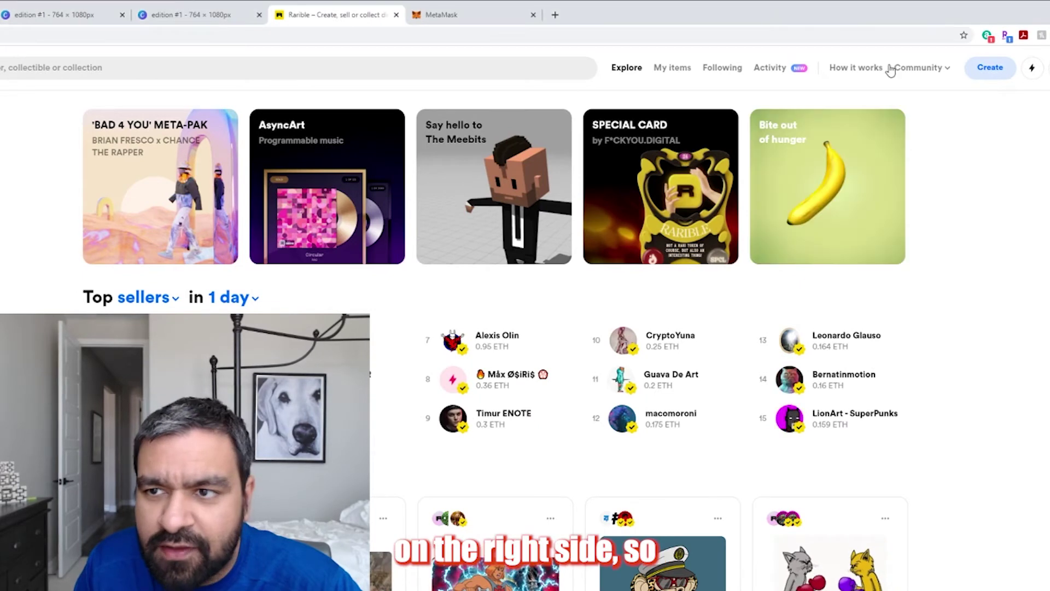
left_click(989, 68)
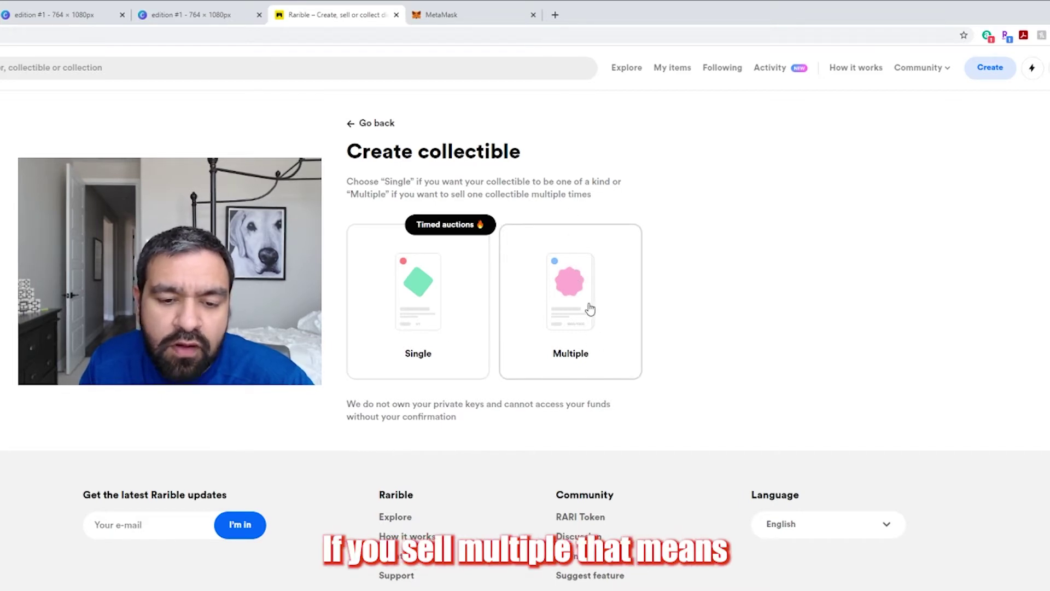
left_click(181, 15)
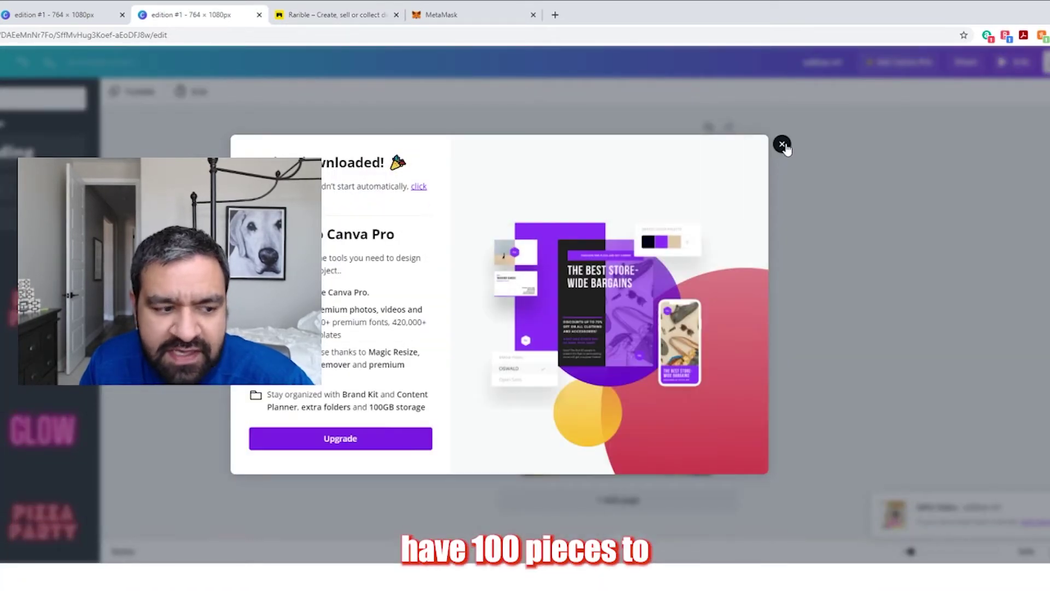
left_click(782, 145)
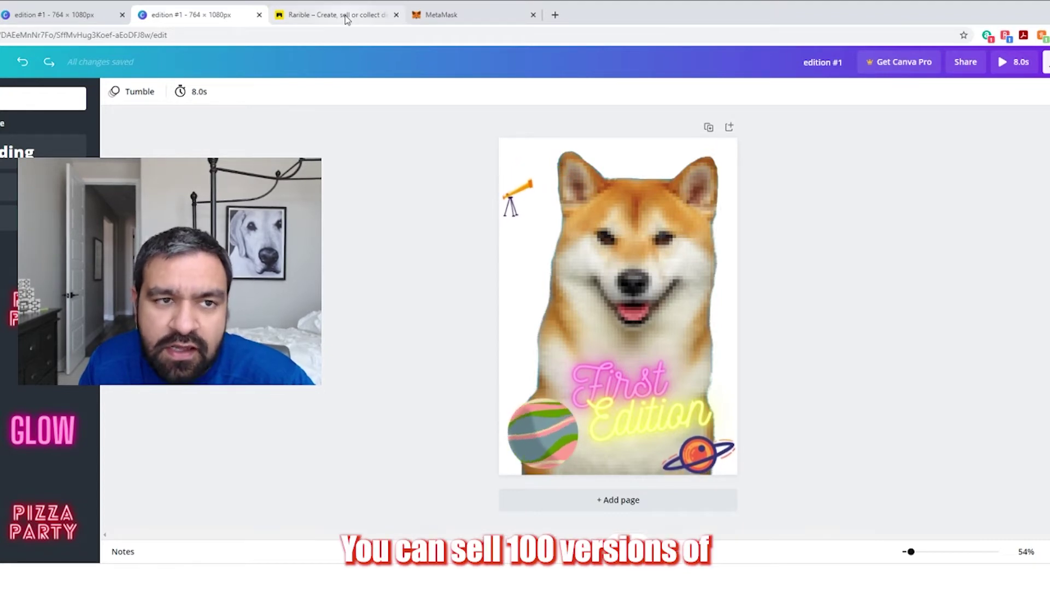
left_click(346, 19)
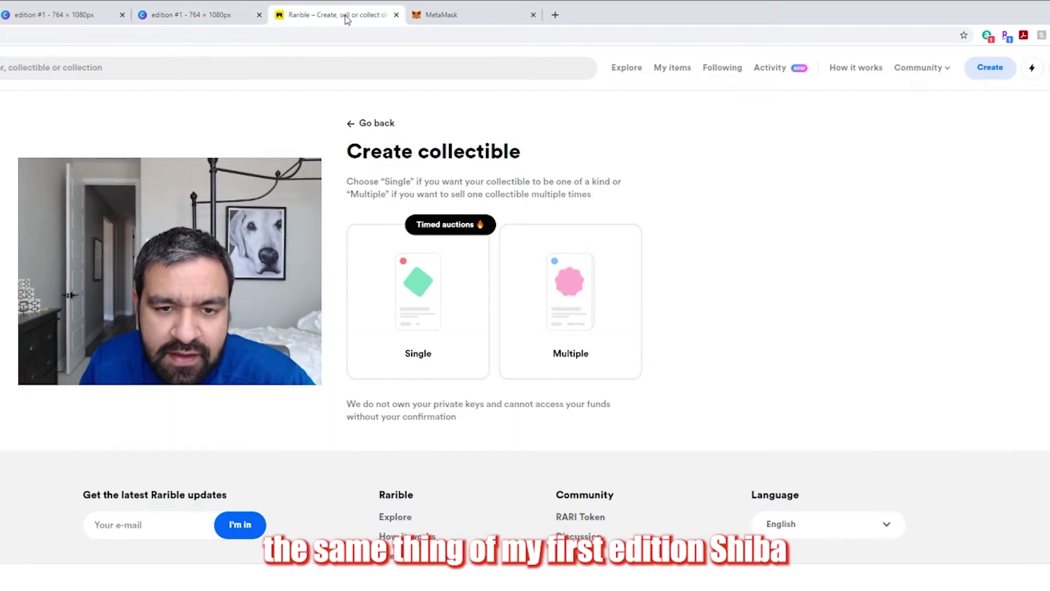
left_click(235, 16)
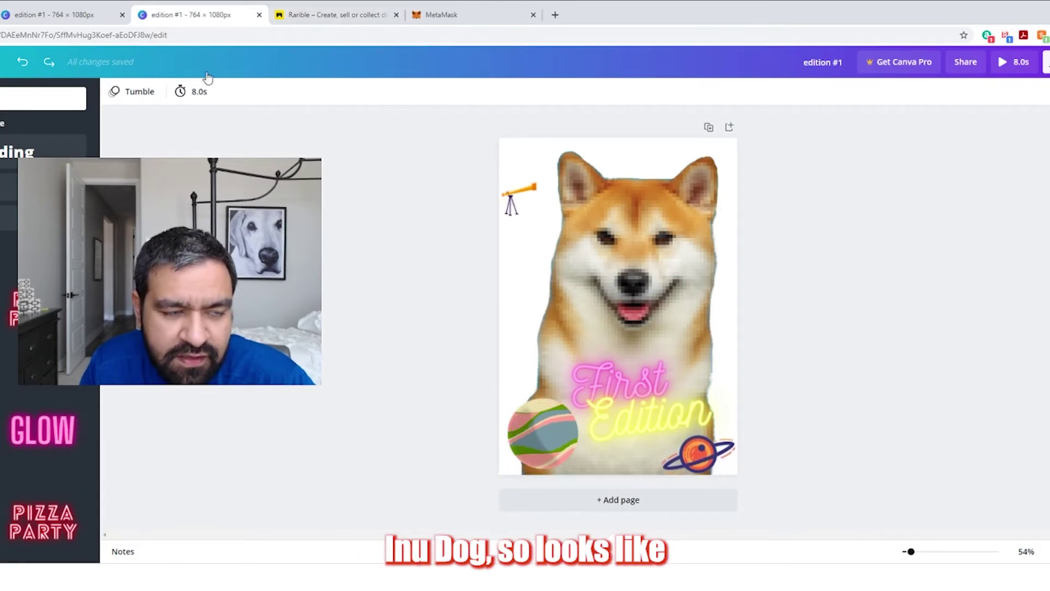
left_click(294, 18)
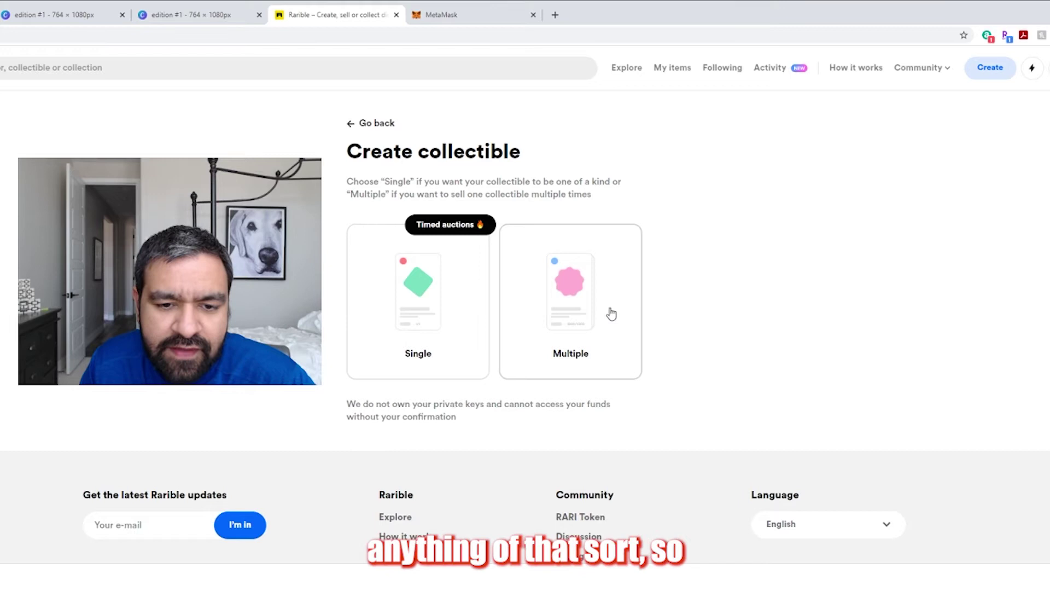
left_click(547, 278)
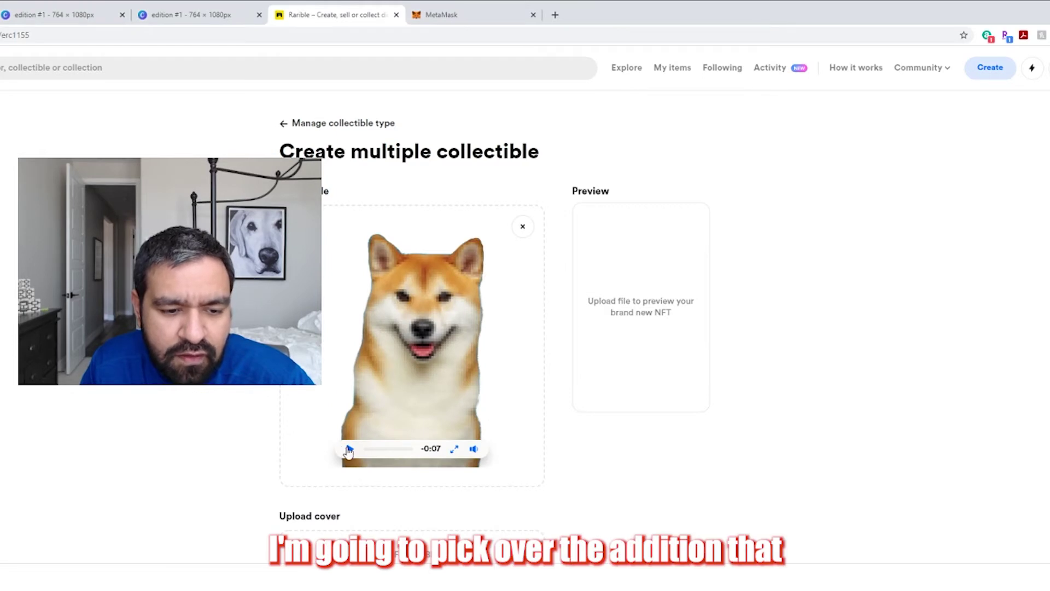
Step: Play the uploaded Shiba MP4 preview and scroll down the multiple collectible form
left_click(349, 449)
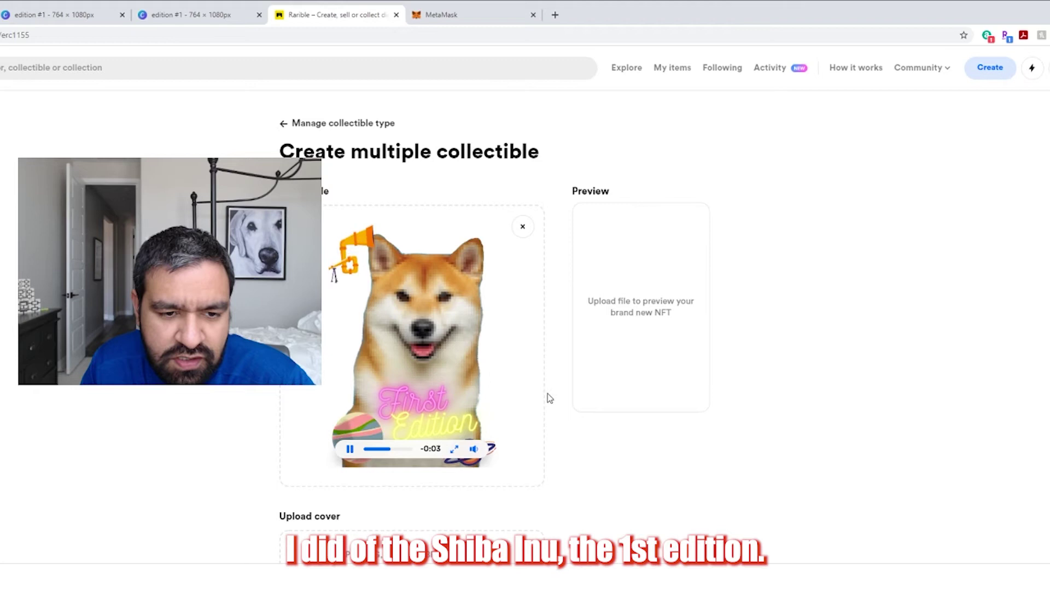
scroll(595, 452, "down", 1)
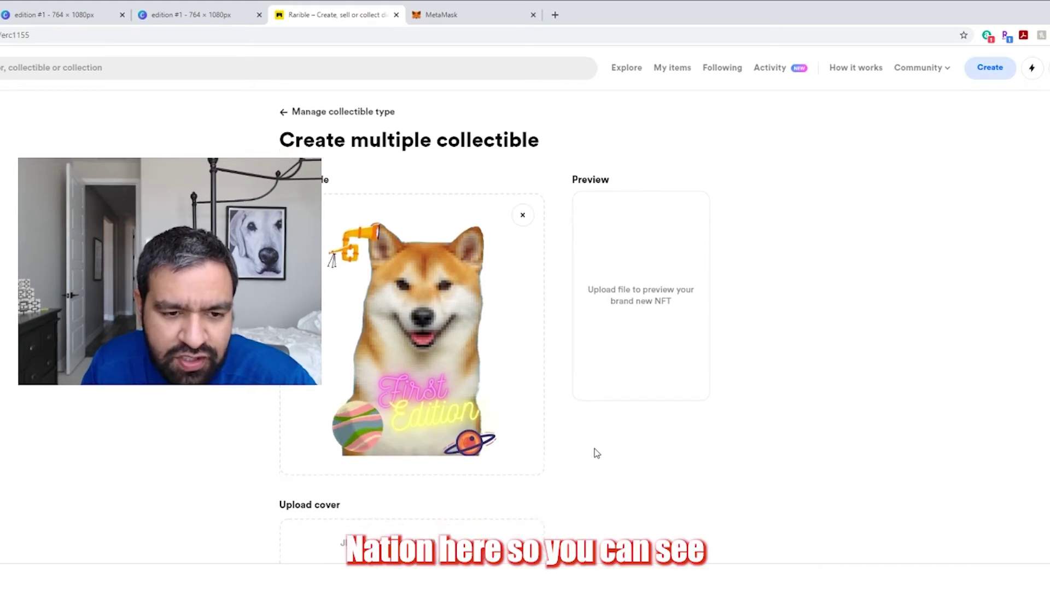
scroll(595, 452, "down", 3)
scroll(437, 355, "up", 2)
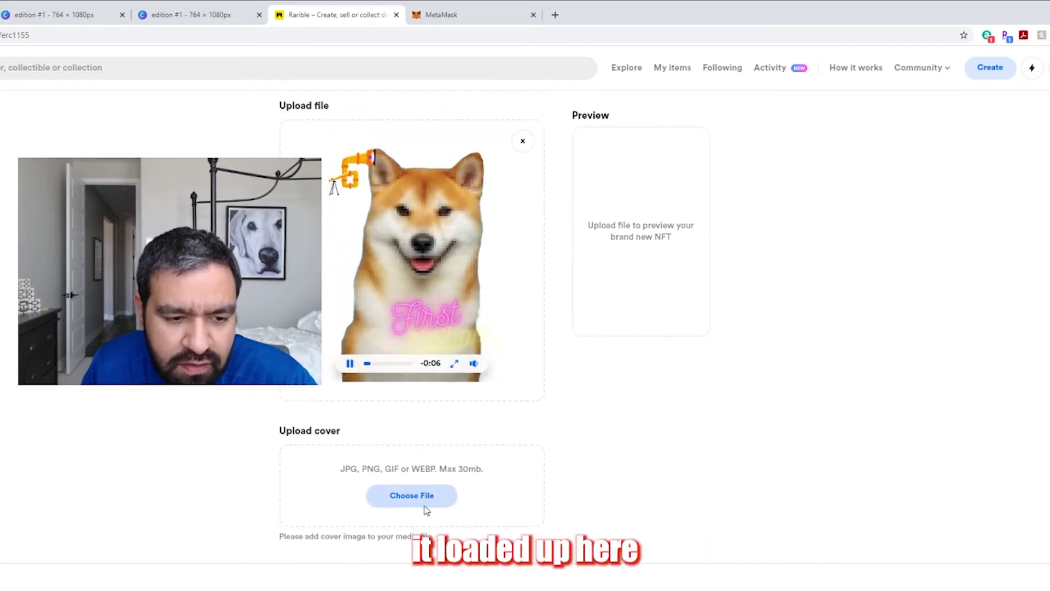
scroll(426, 509, "down", 3)
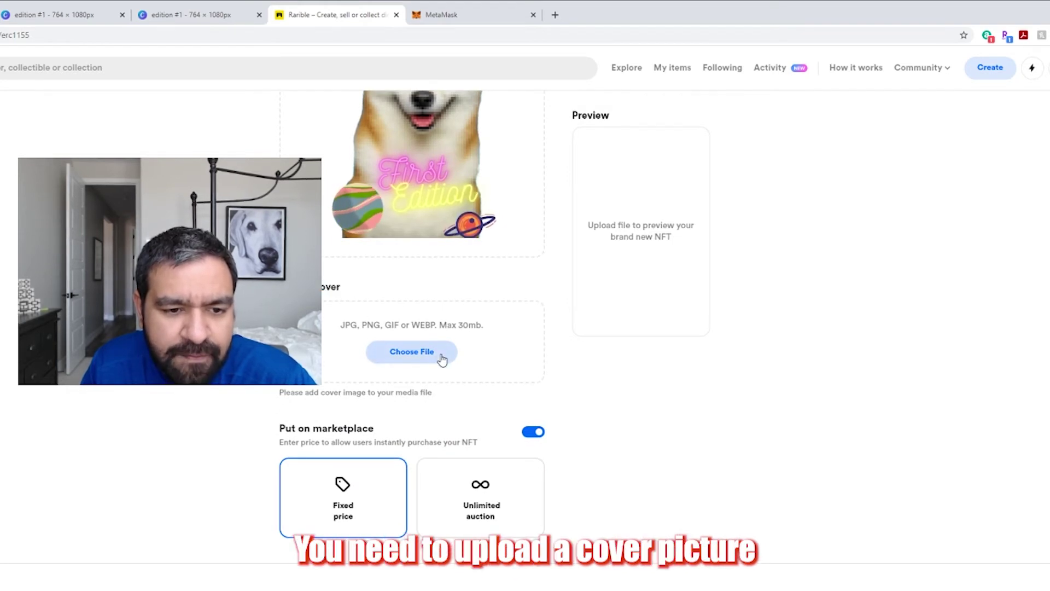
Step: Download the edition #1 Canva design as a PNG and return to the Rarible form
left_click(207, 16)
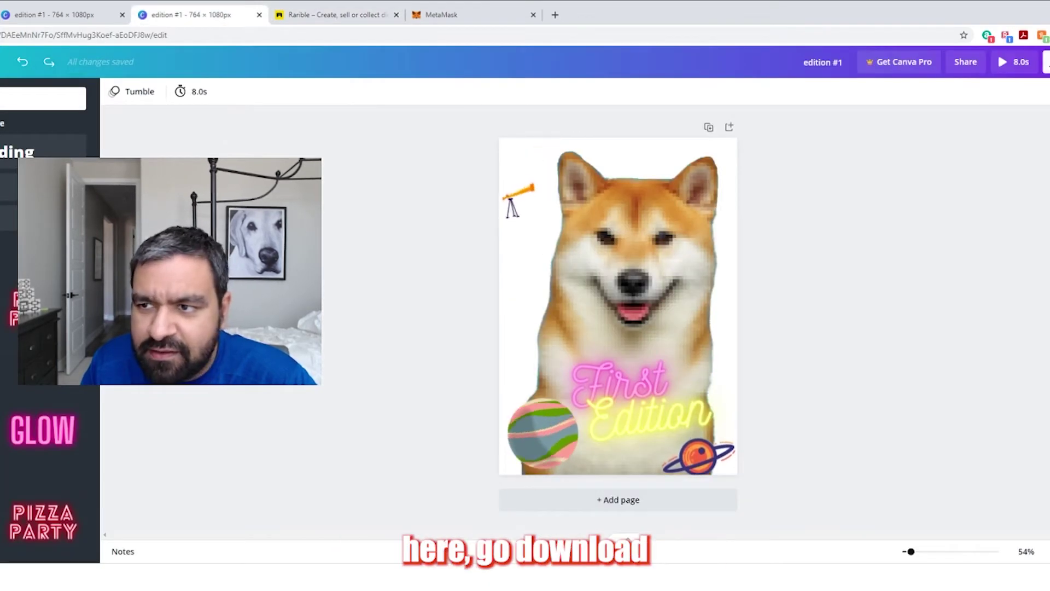
left_click(1044, 61)
left_click(1001, 141)
left_click(1041, 71)
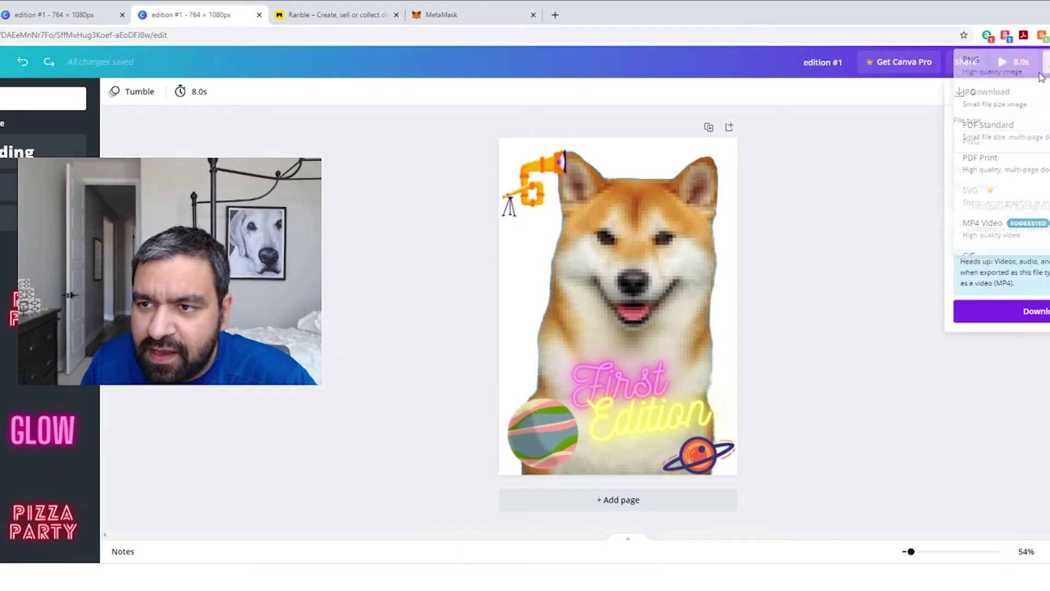
left_click(1034, 311)
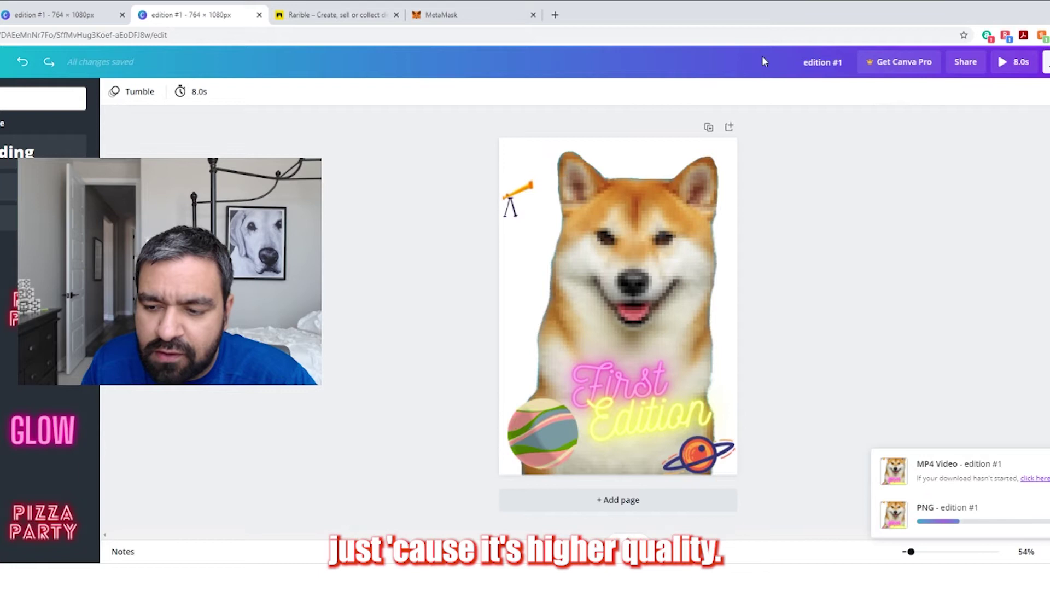
left_click(321, 17)
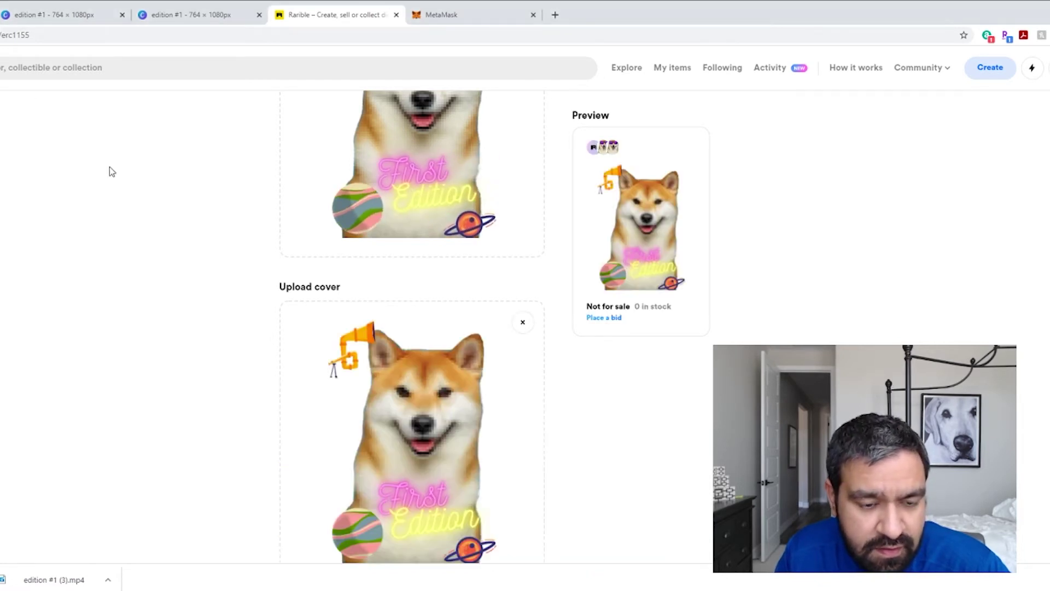
Step: Compare the Unlimited auction sale type, then settle on Fixed price
scroll(307, 287, "down", 6)
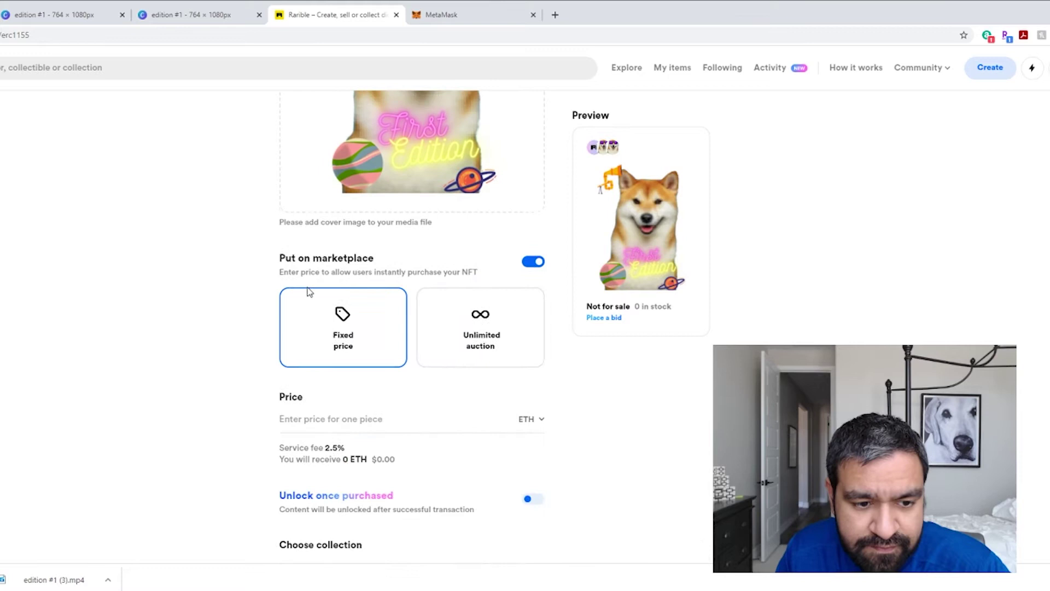
scroll(309, 291, "down", 2)
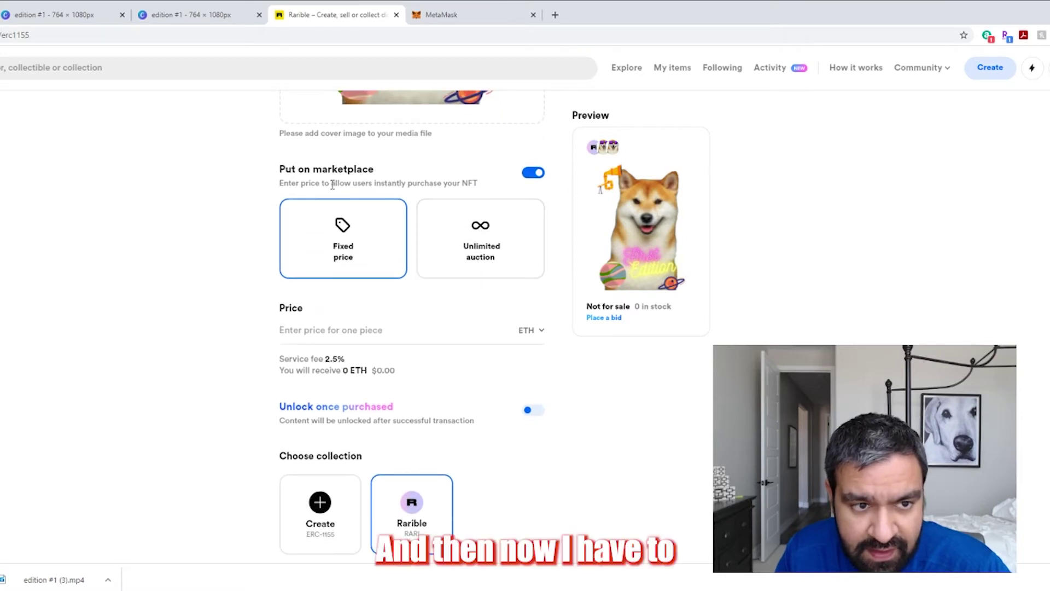
left_click_drag(280, 169, 450, 184)
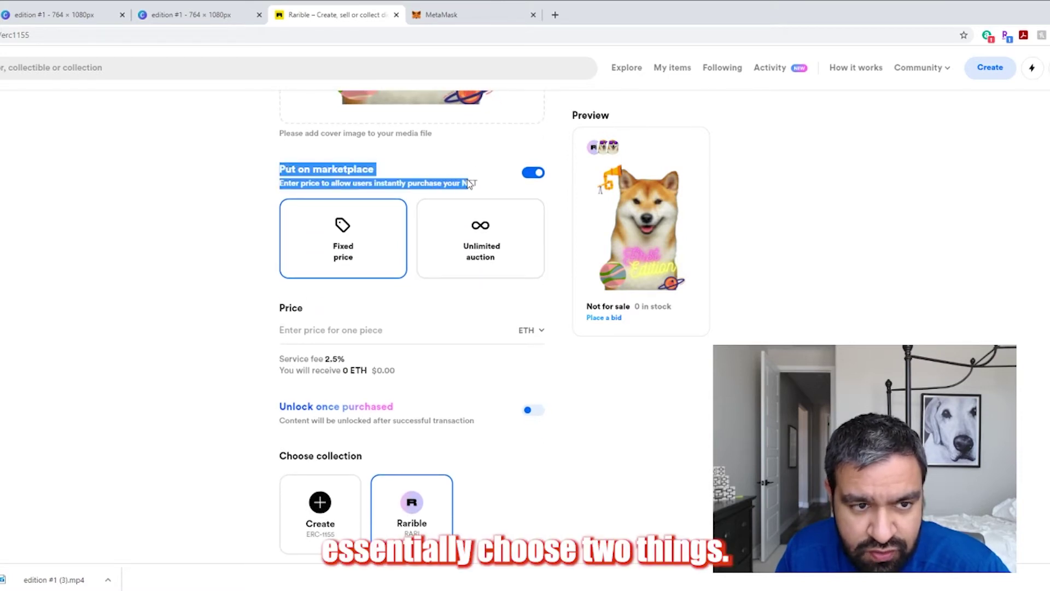
left_click(468, 183)
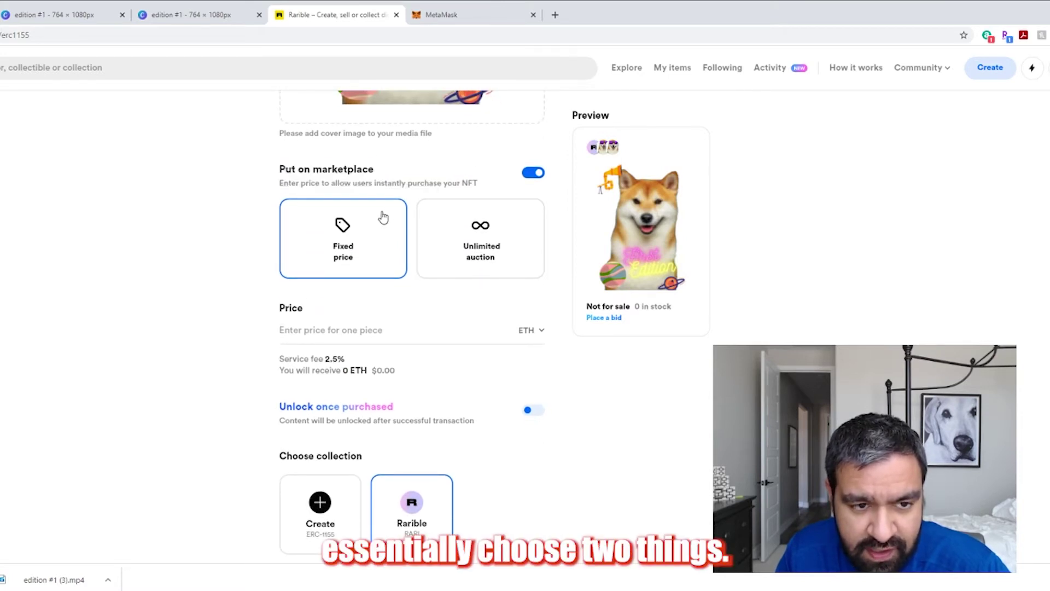
left_click(462, 256)
scroll(404, 257, "down", 2)
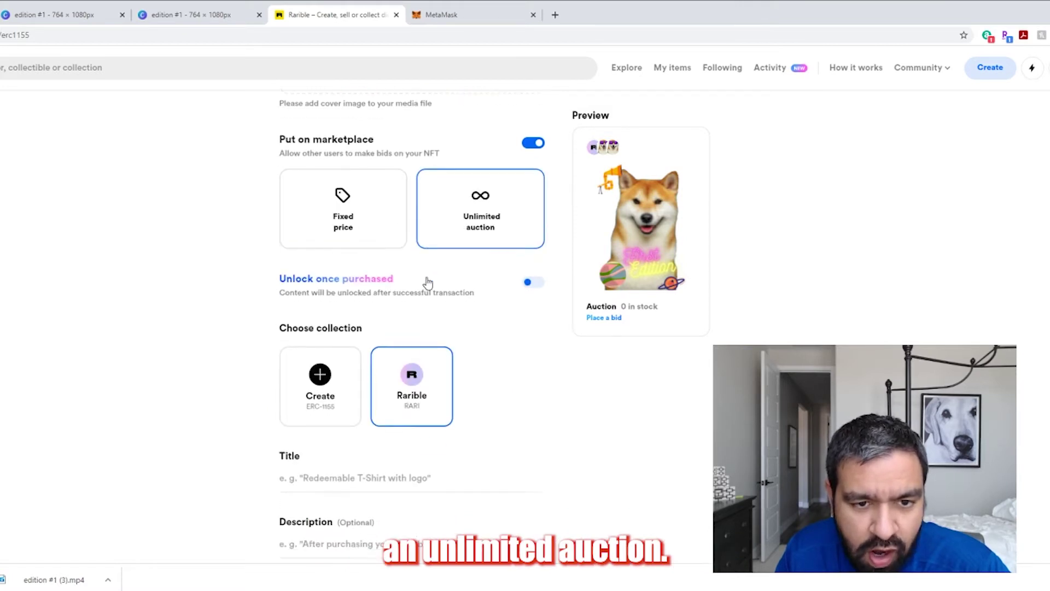
left_click(381, 150)
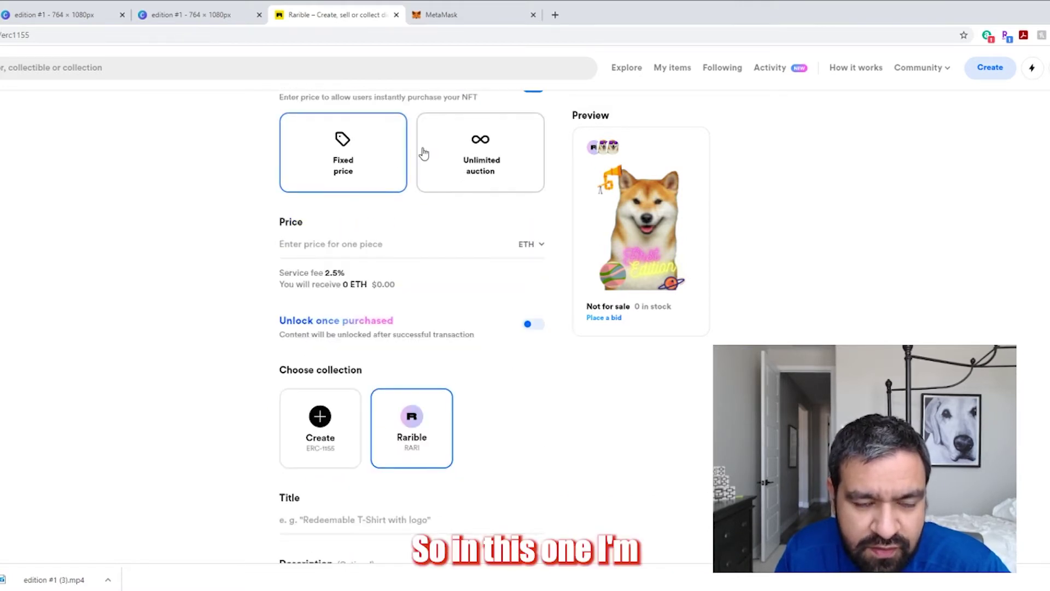
Step: Enter a price of 0.05 per piece, keeping ETH as the currency
left_click(406, 249)
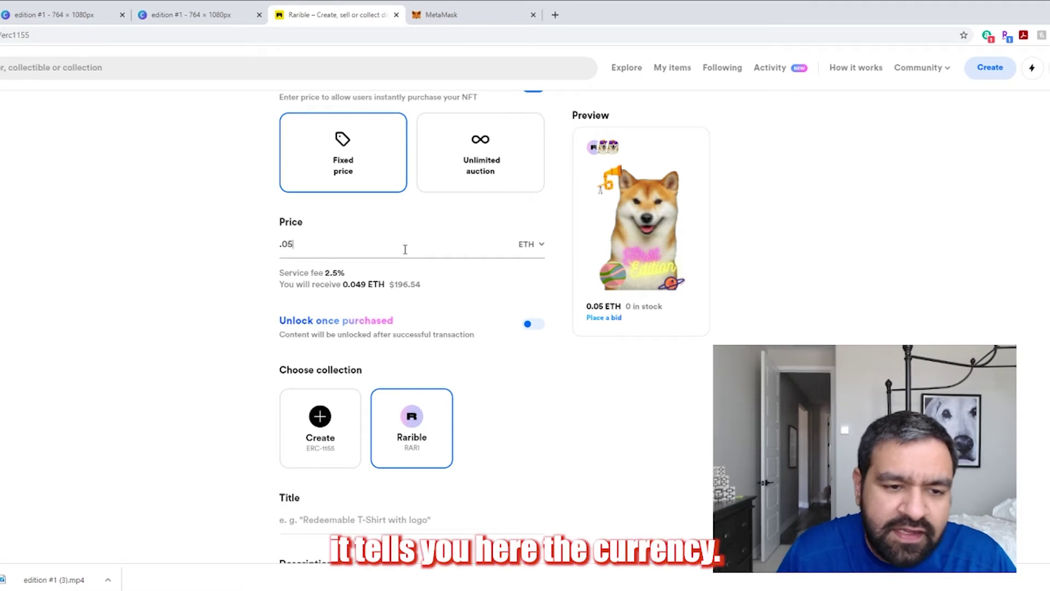
left_click(529, 245)
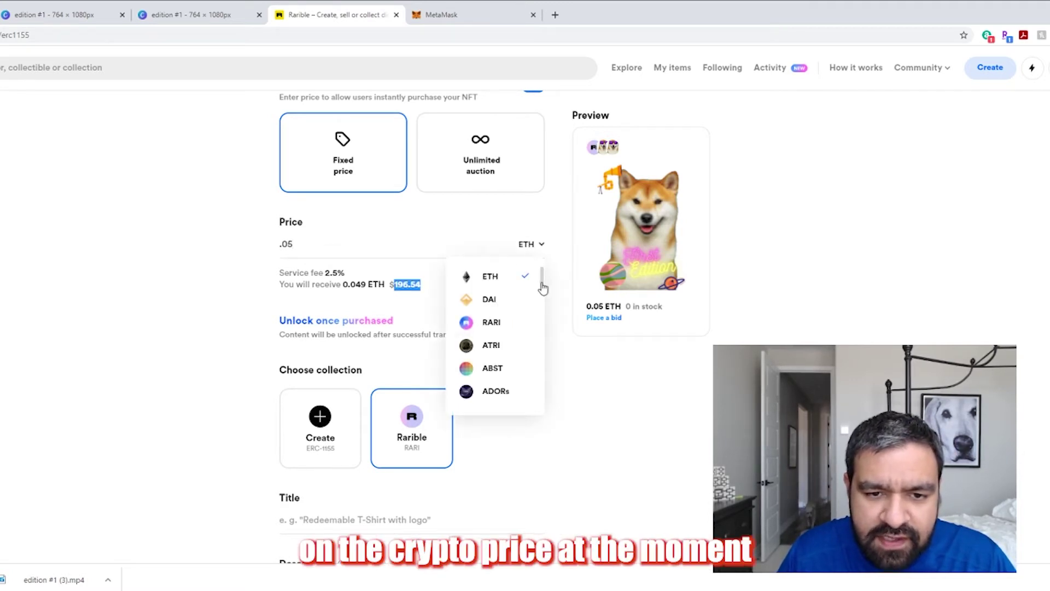
left_click_drag(541, 281, 513, 304)
scroll(495, 378, "down", 3)
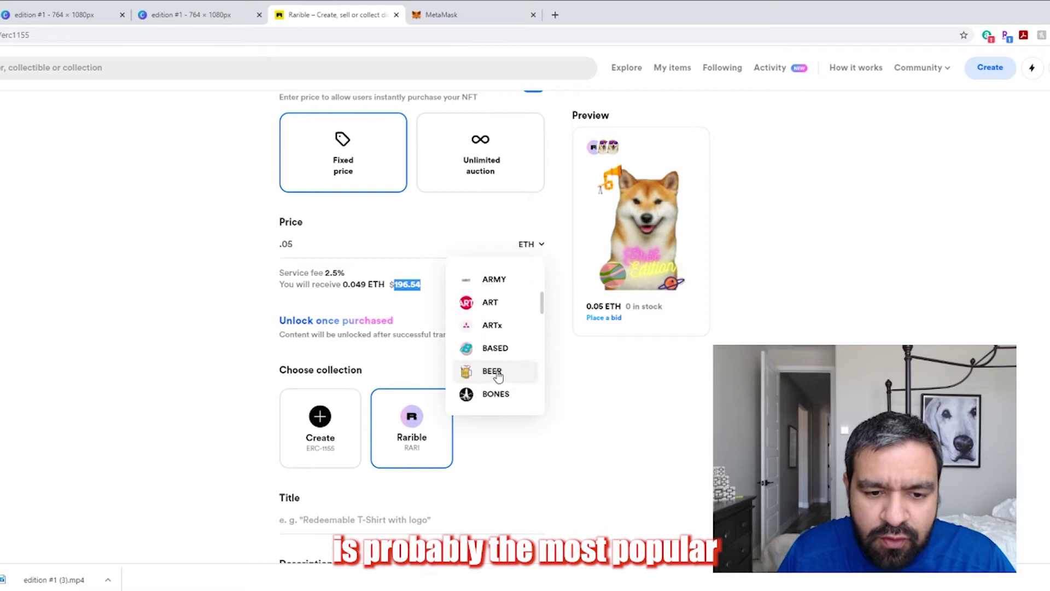
scroll(506, 363, "up", 3)
left_click(253, 309)
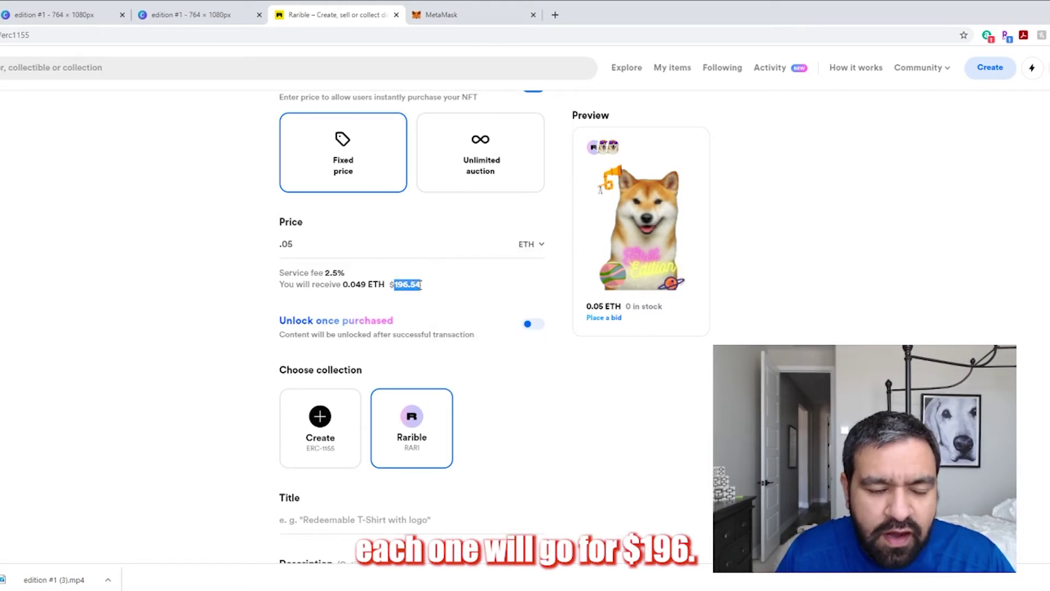
scroll(219, 266, "down", 4)
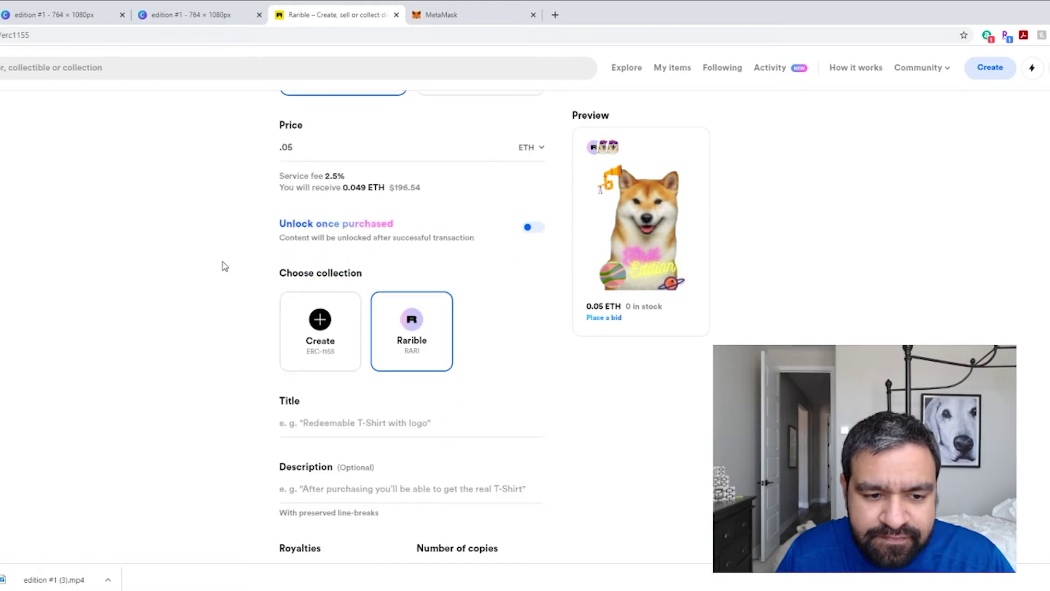
Step: Try the Unlock once purchased toggle and leave unlockable content switched off
scroll(553, 247, "up", 2)
left_click(538, 259)
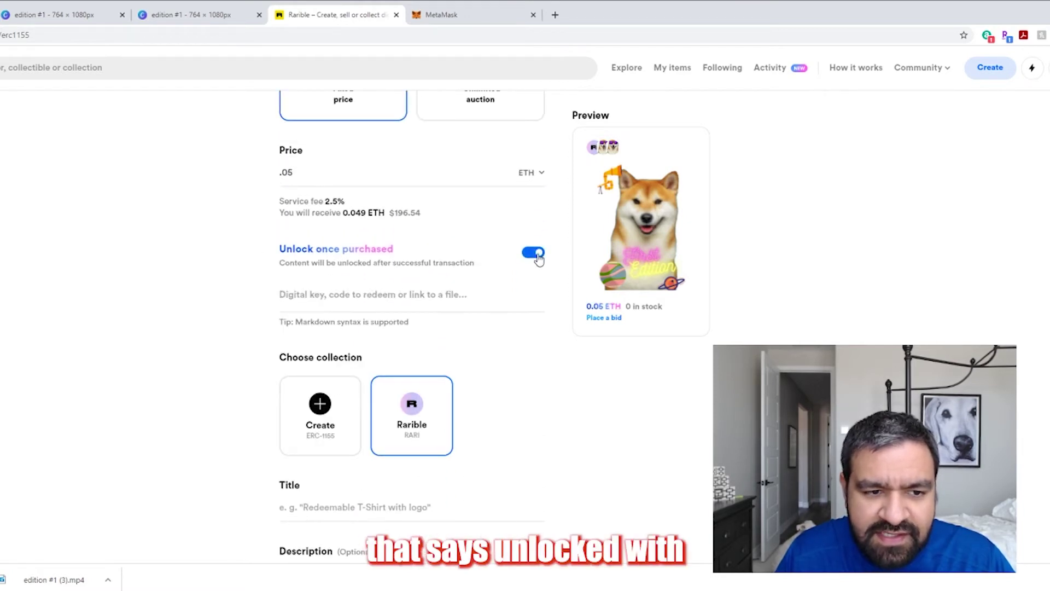
left_click(539, 259)
left_click(539, 259)
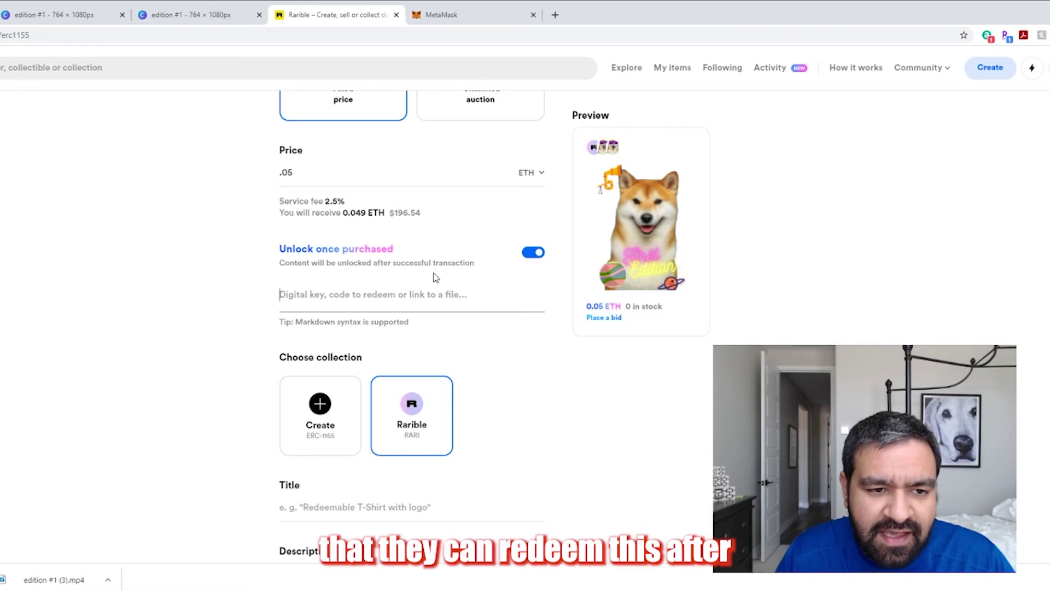
left_click(534, 252)
Step: Title the collectible 'Shiba Inu 🐶 First Edition #1' with a dog emoji after Inu
scroll(529, 253, "down", 2)
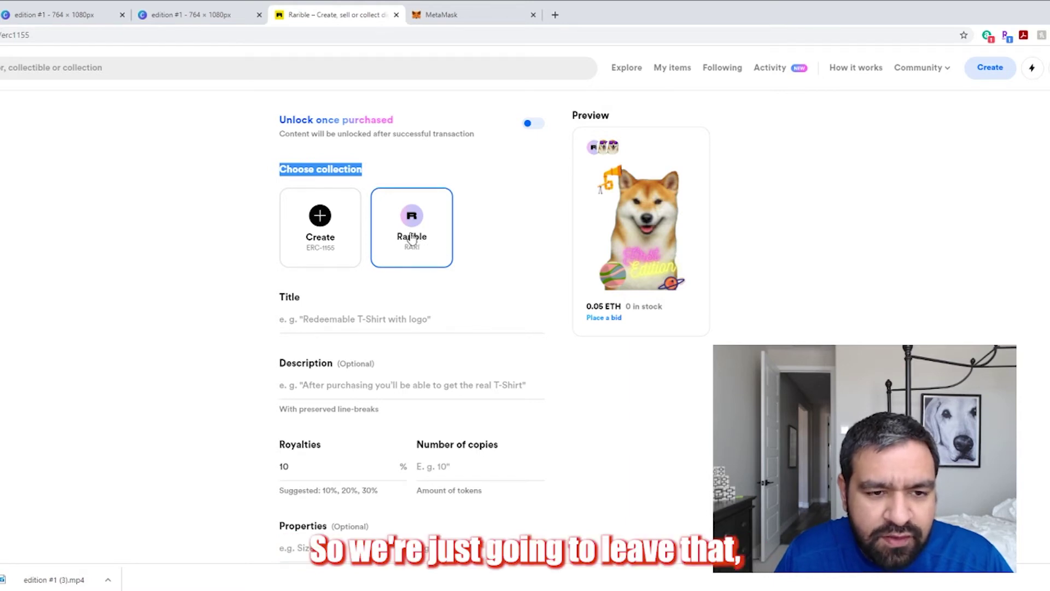
left_click(377, 317)
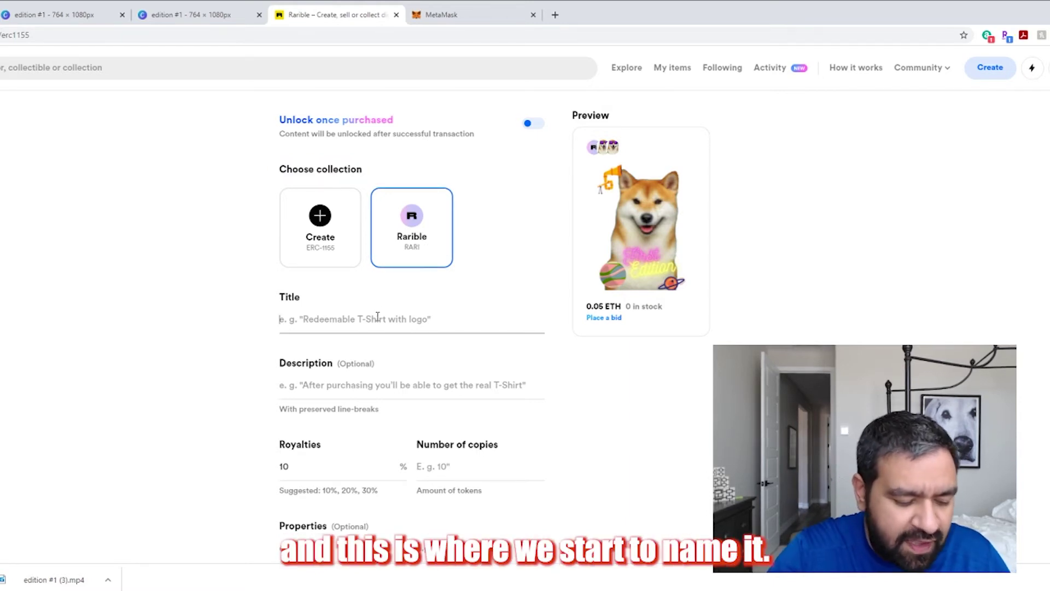
type("Shiba I")
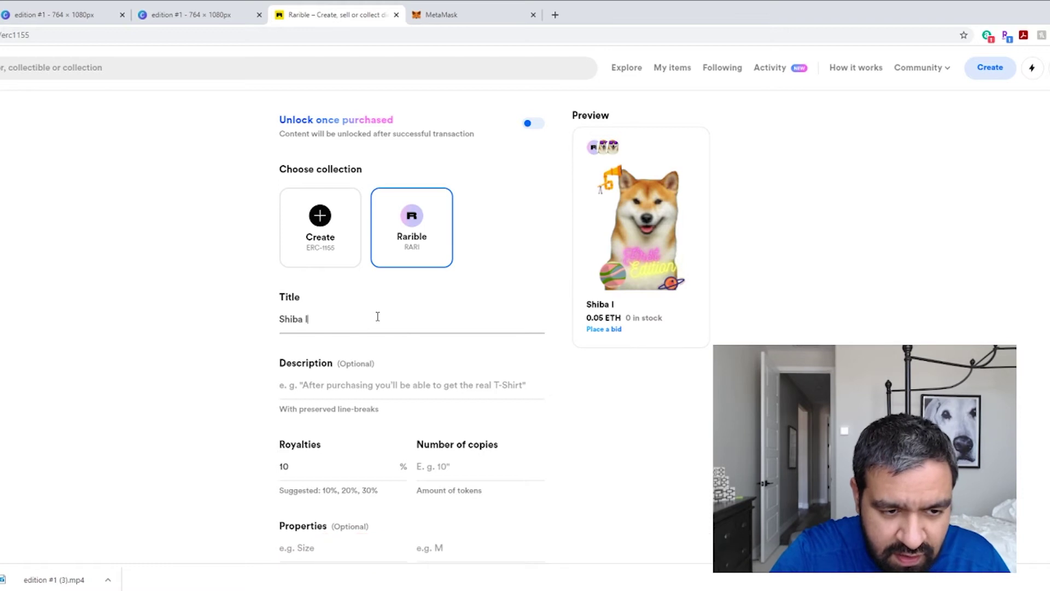
type("nu First Edition ")
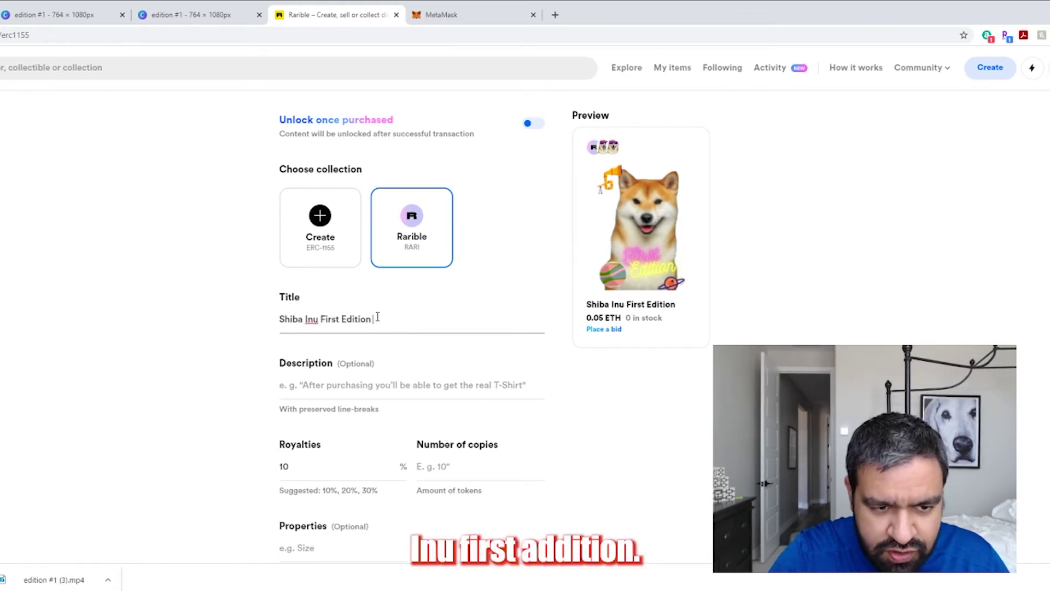
type("#1 ")
type("o")
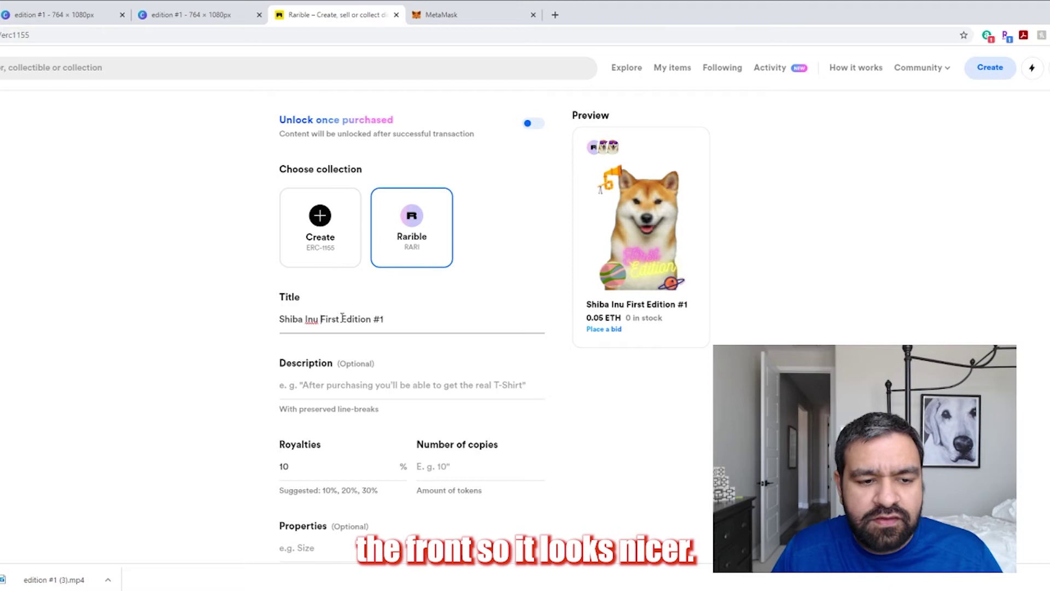
type("🐶")
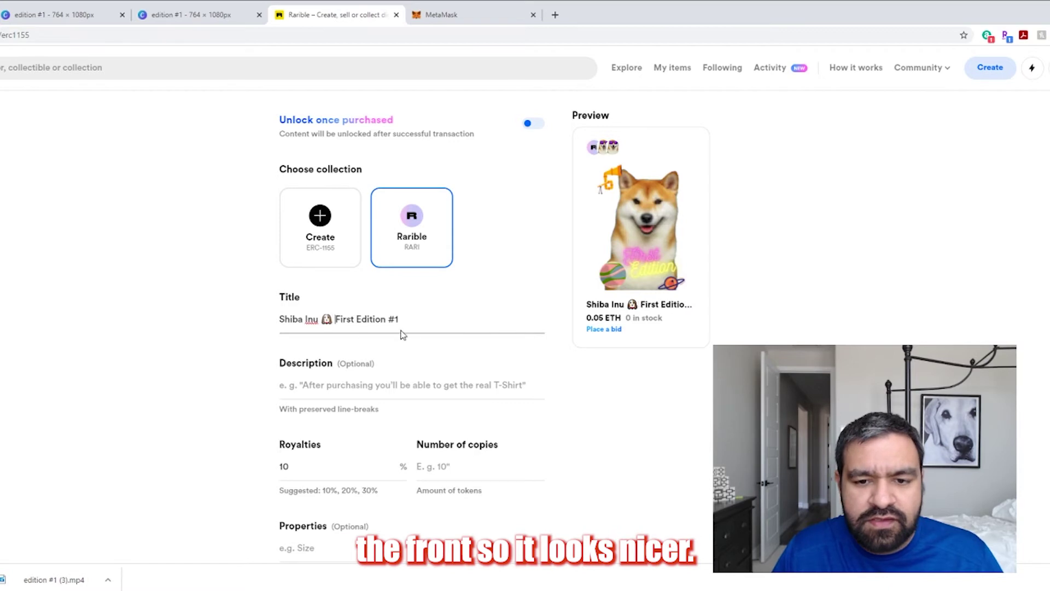
Step: Describe it as 'After purchasing you will be the first edition holder of Shiba Inu NFT Artwork', crediting the artist
left_click(371, 387)
type("Afte")
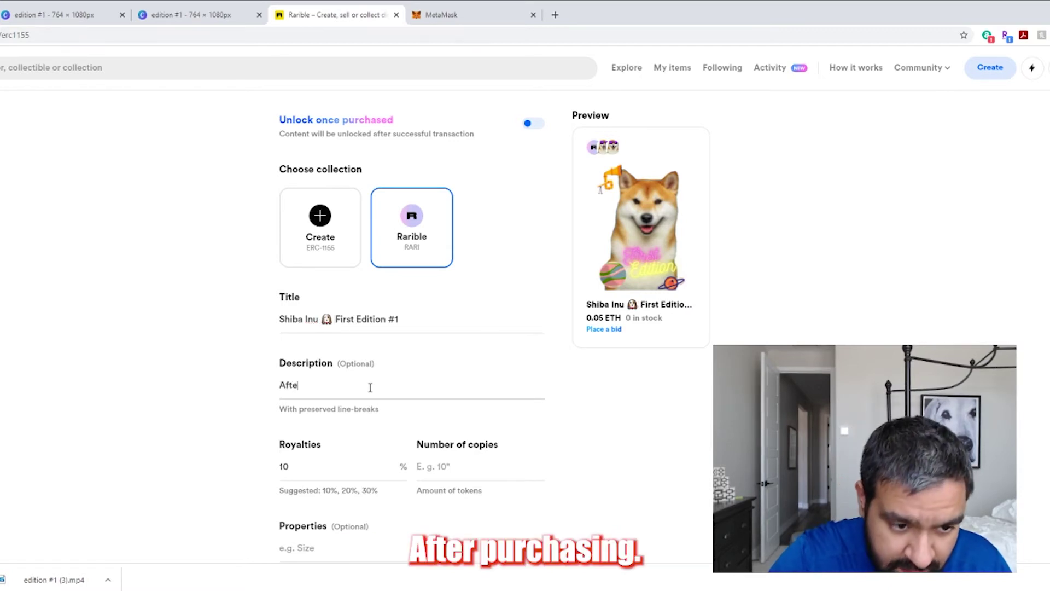
type("r prch")
key("BackSpace")
key("BackSpace")
key("BackSpace")
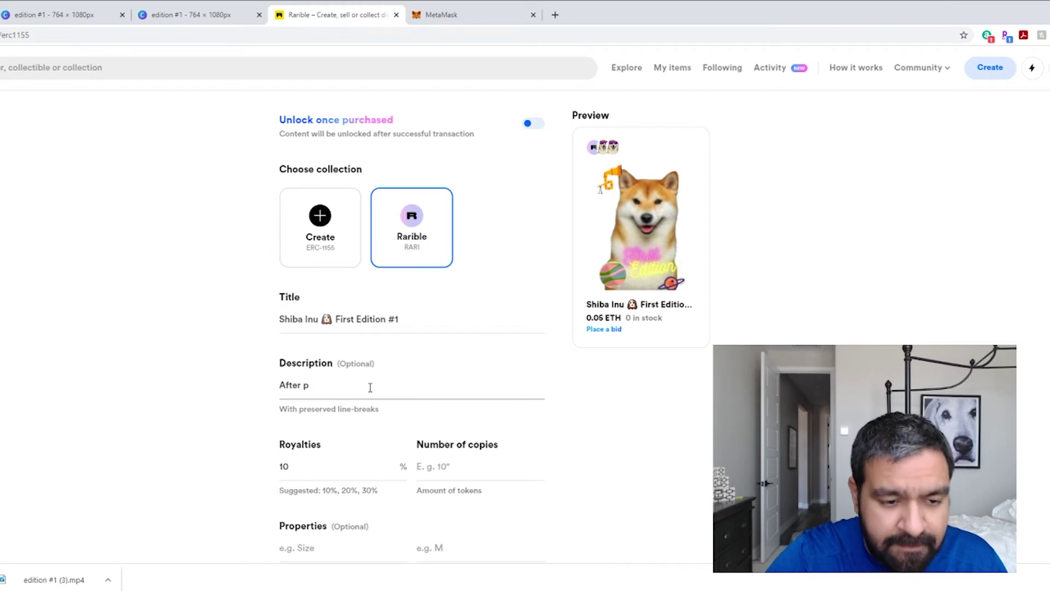
type("urchasing you wi")
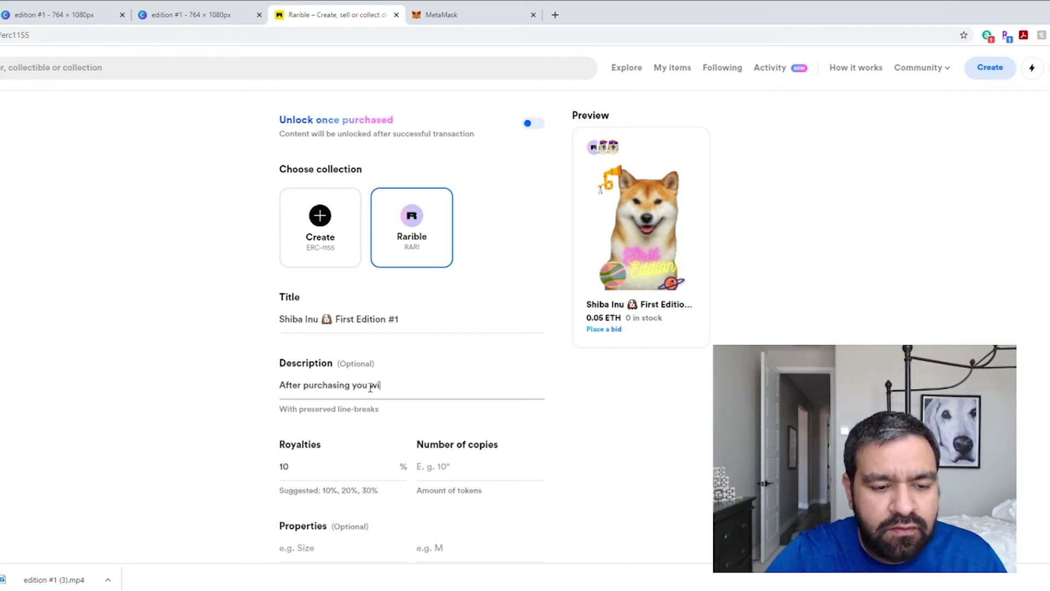
type("ll be the first ")
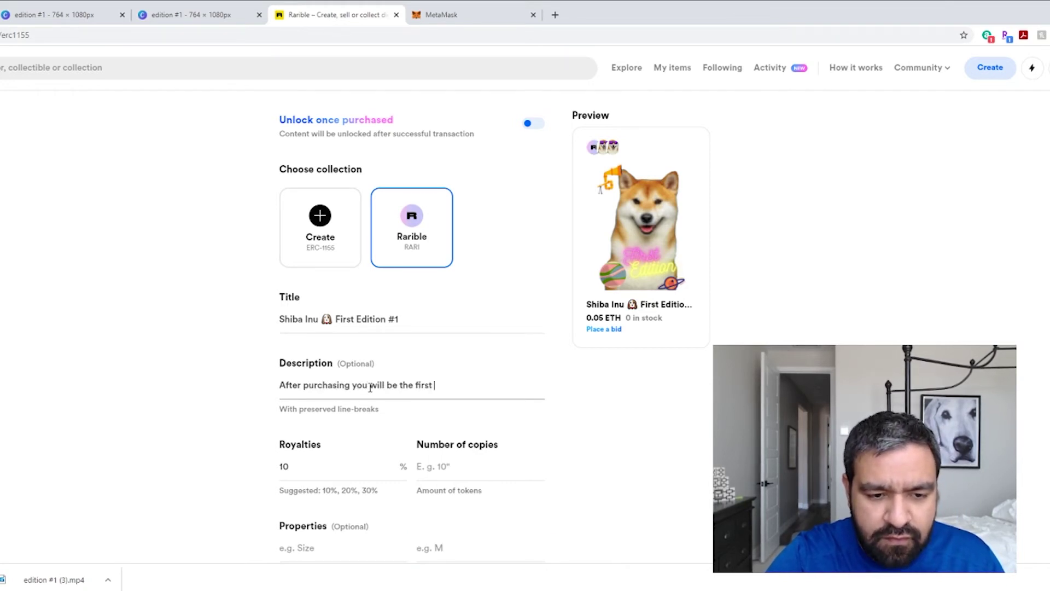
type("edition holder of ")
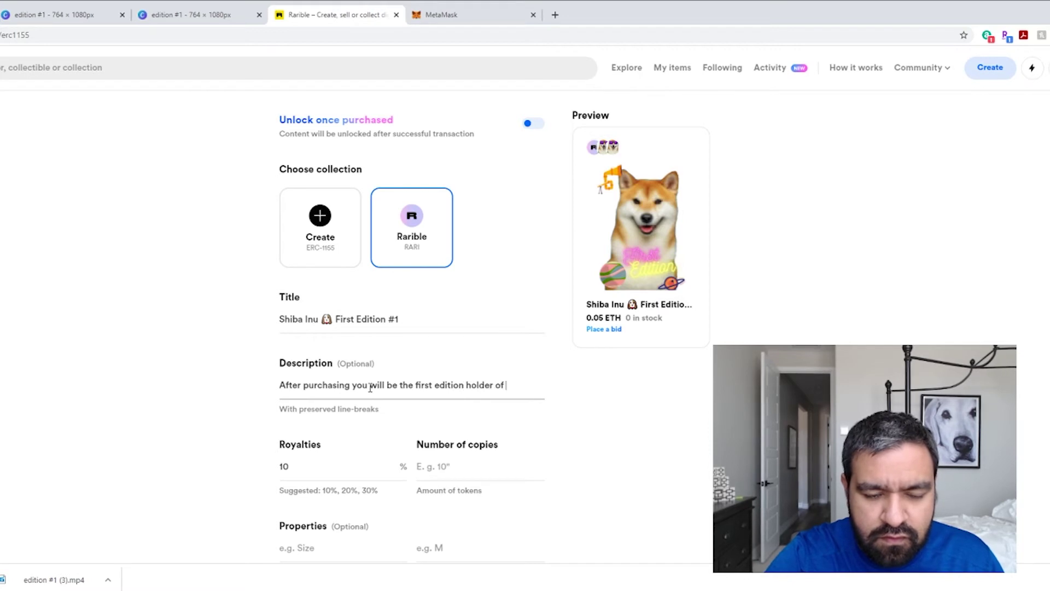
type("Shiba Inu N")
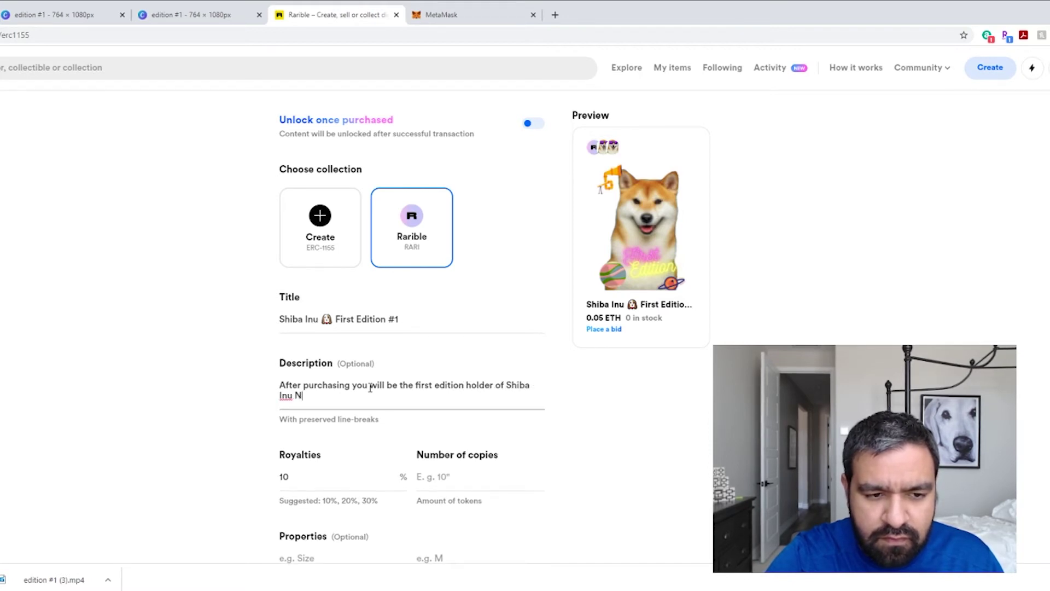
type("FT T")
key("BackSpace")
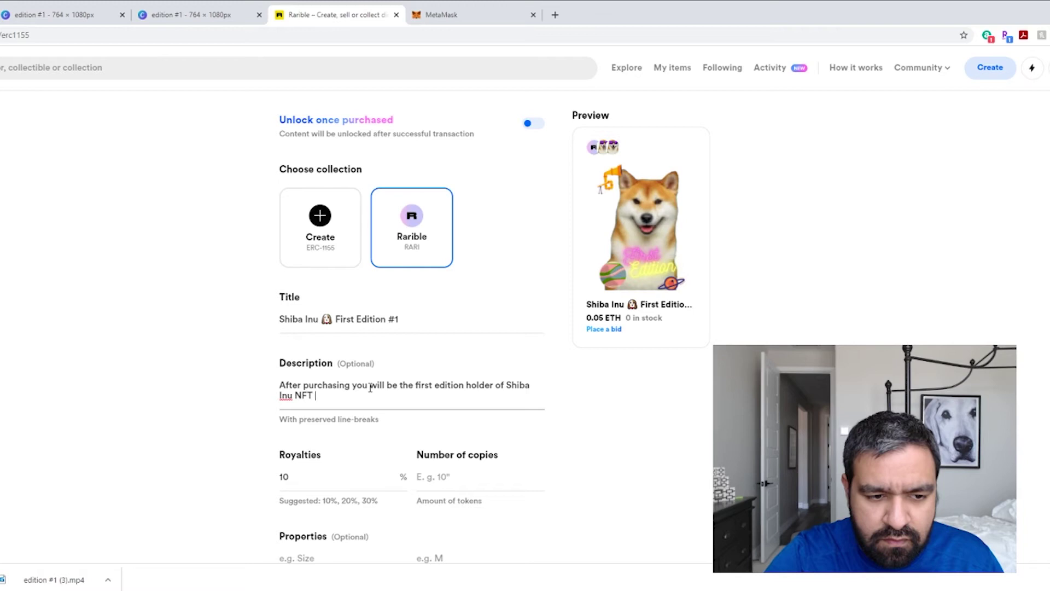
type("Artwork ")
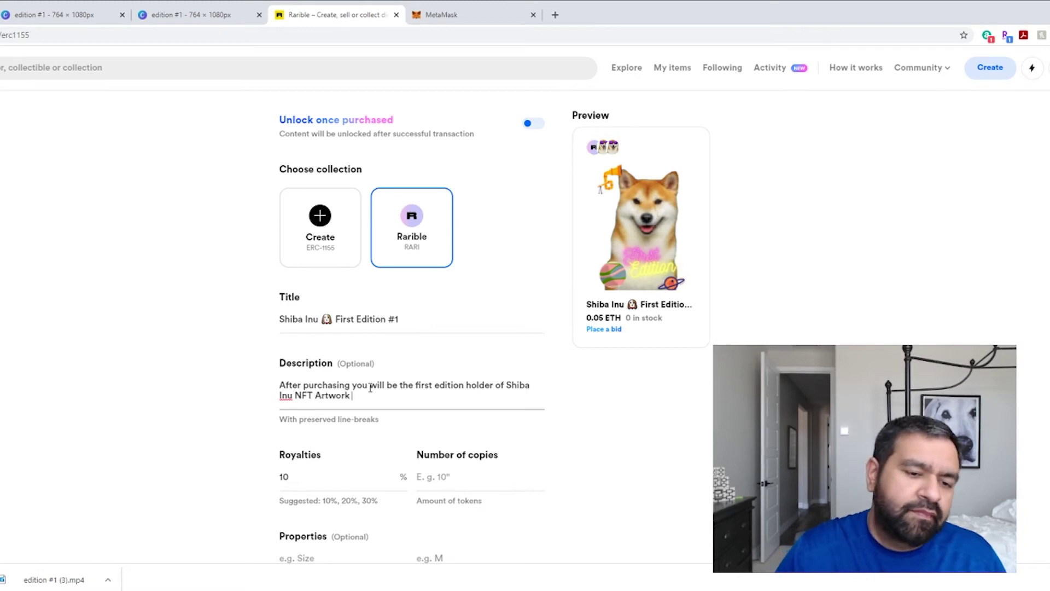
type("by K")
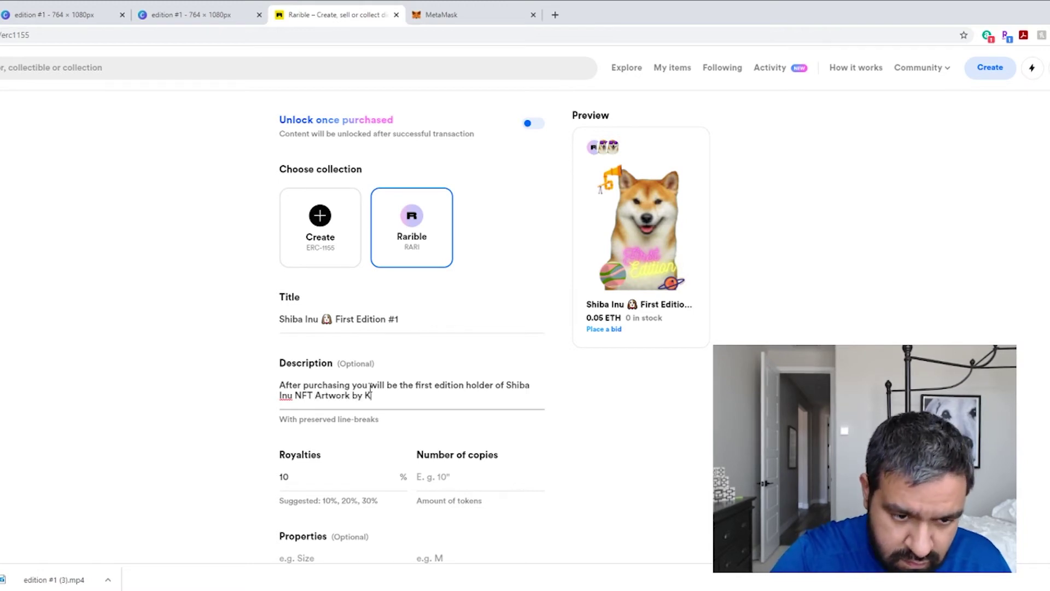
type("umar")
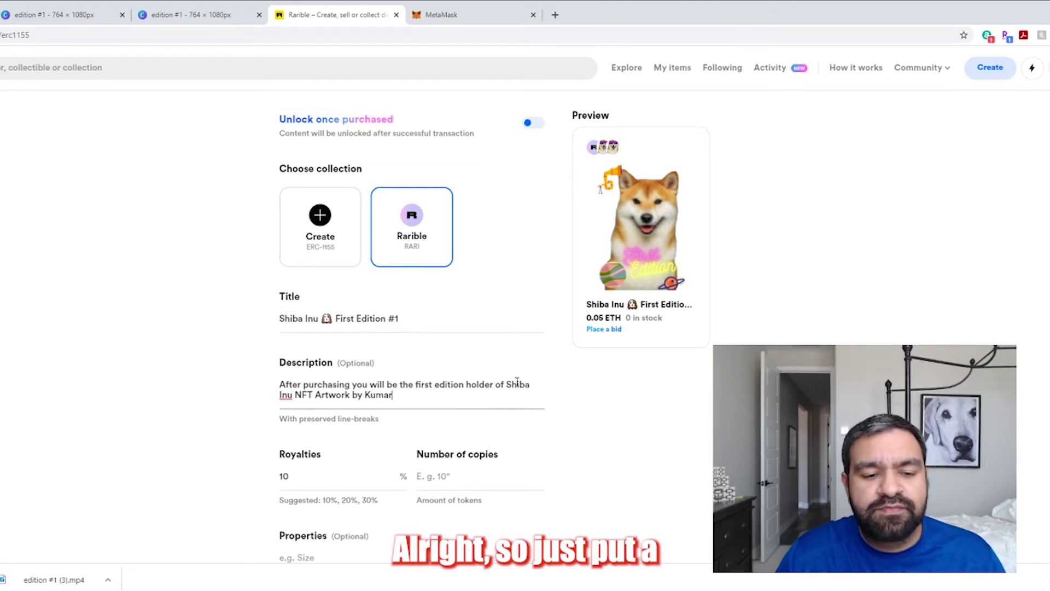
Step: Change the royalties percentage from 10 to 15
scroll(438, 391, "down", 1)
left_click(345, 401)
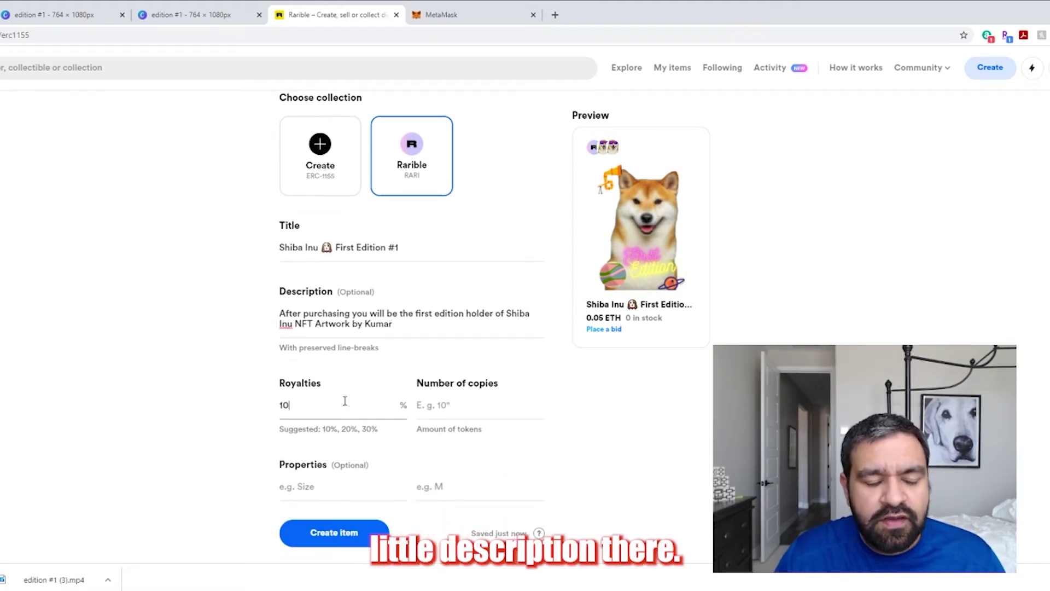
double_click(299, 383)
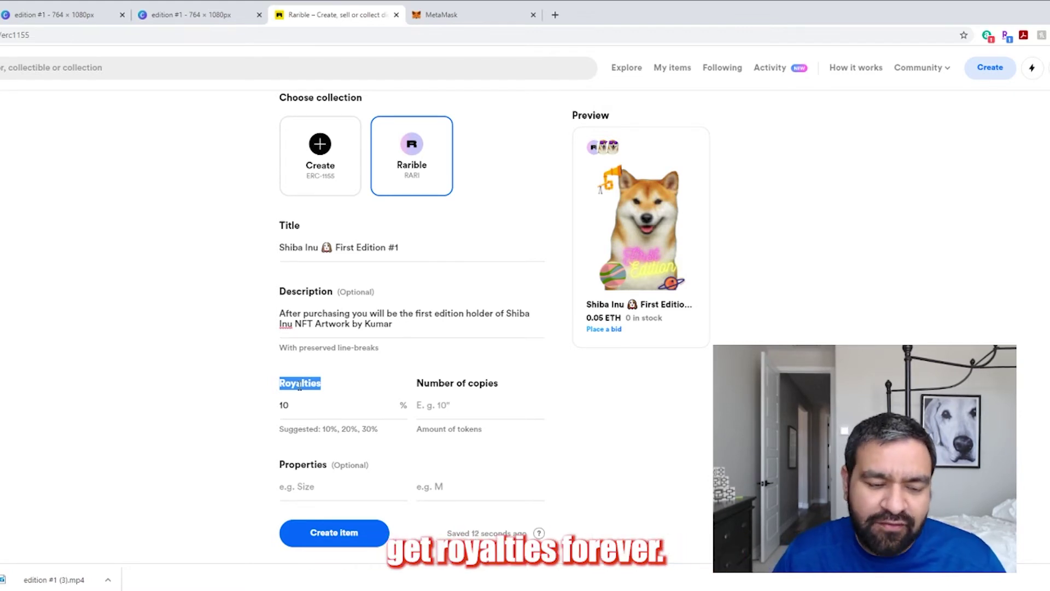
left_click(293, 417)
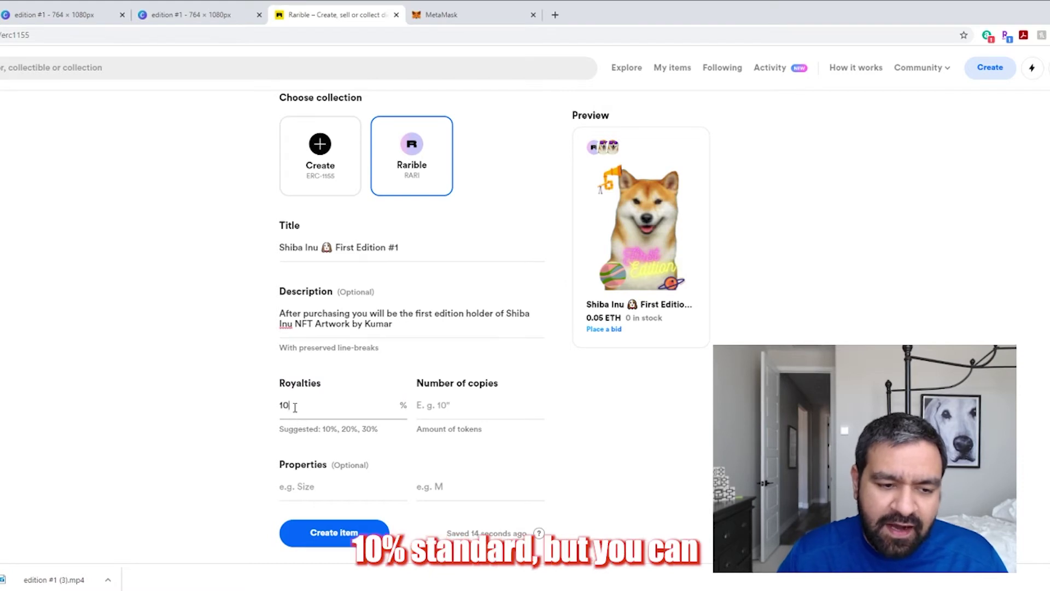
key("BackSpace")
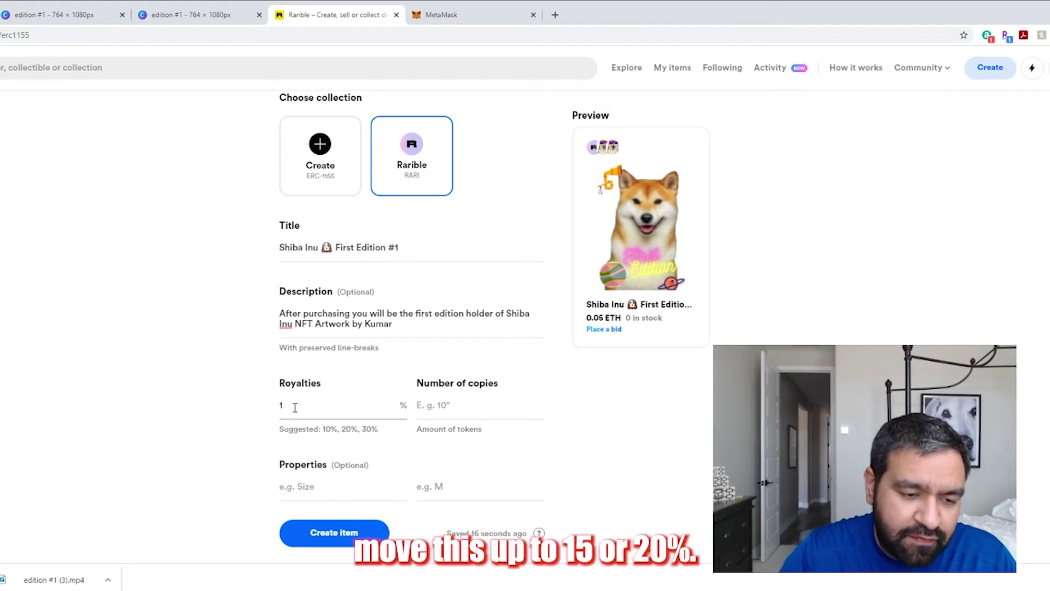
type("0")
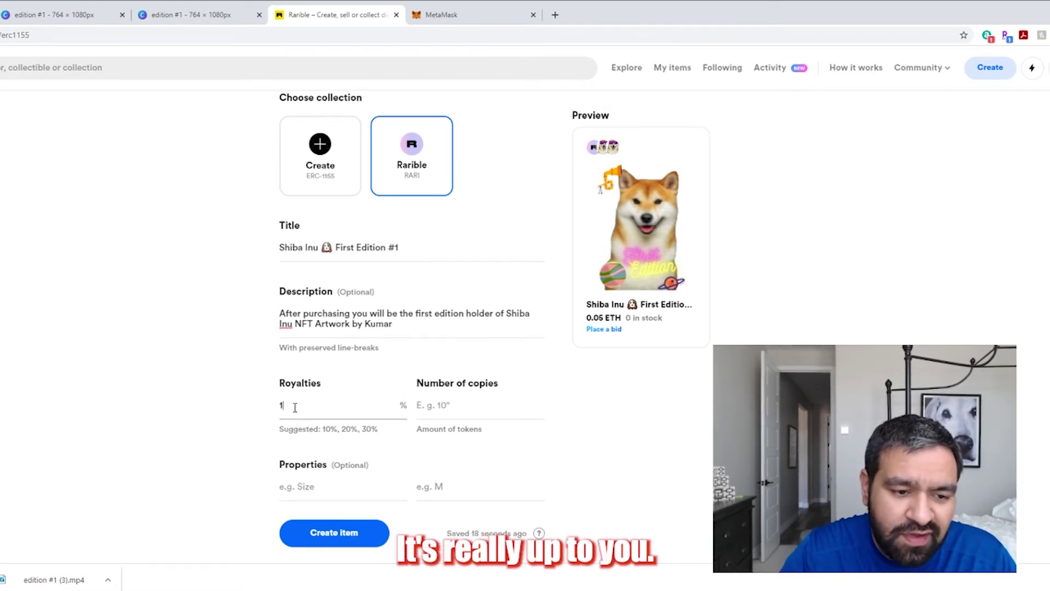
type("5")
key("BackSpace")
type("20")
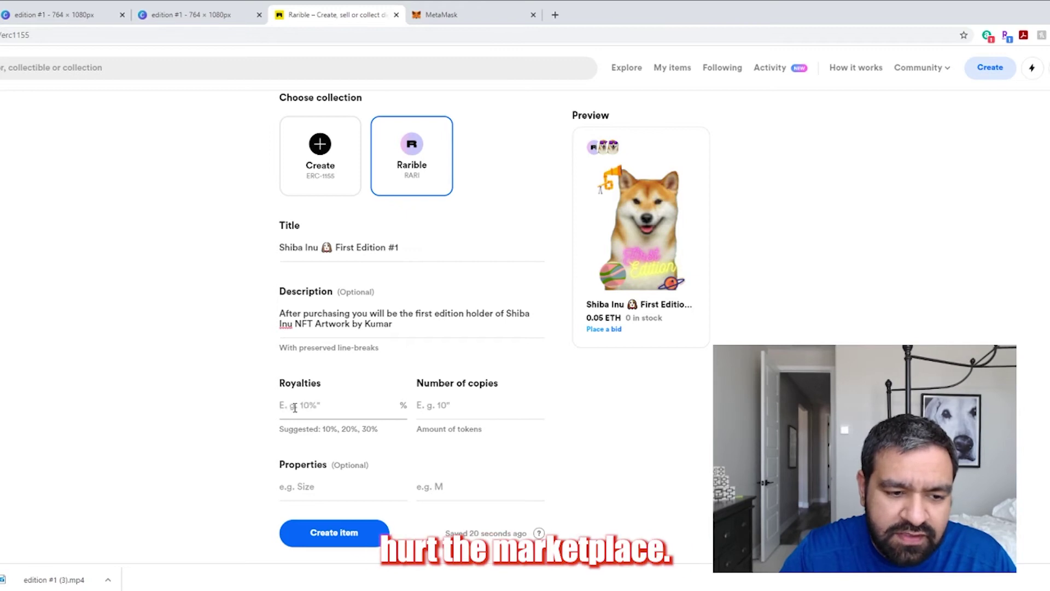
type("15")
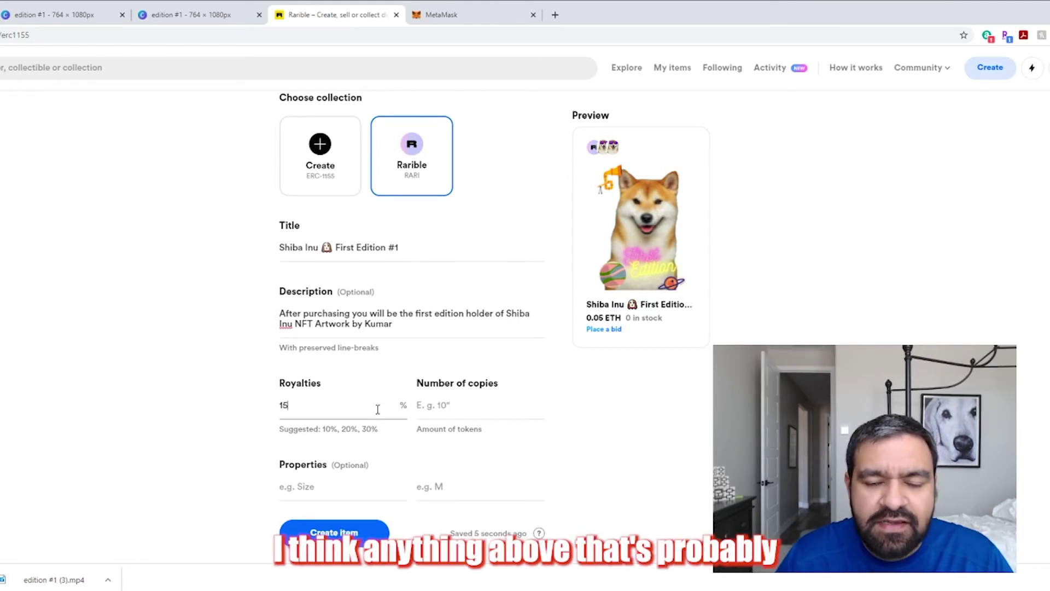
Step: Set the number of copies to 100
left_click(462, 410)
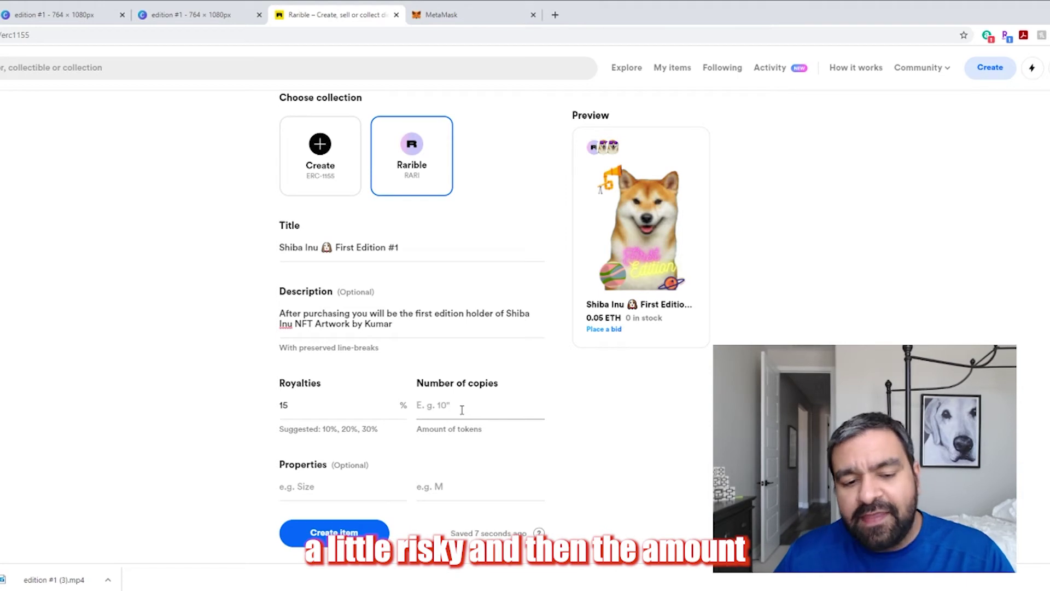
type("10")
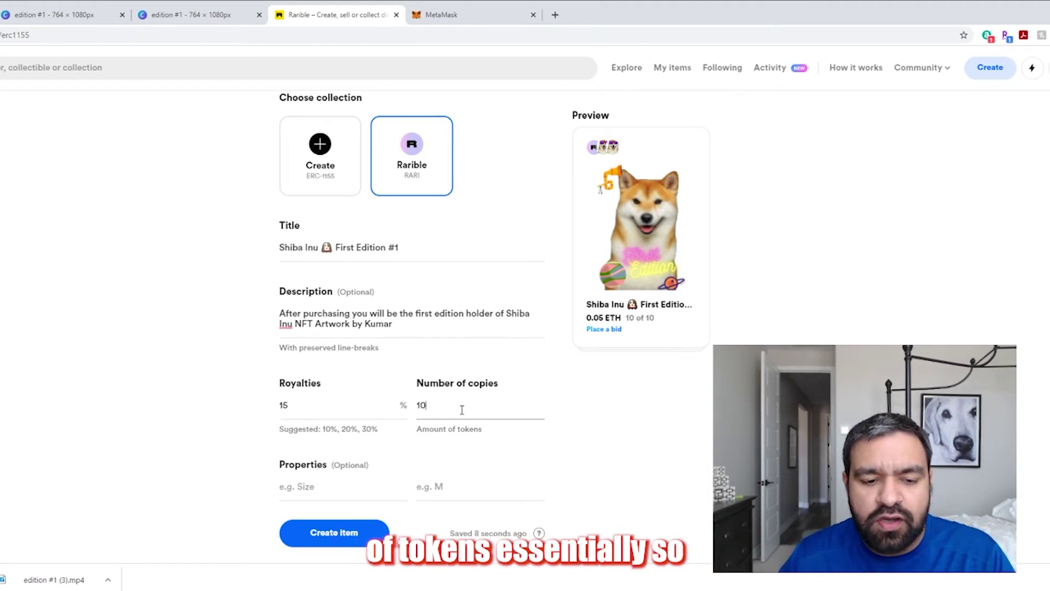
type("000")
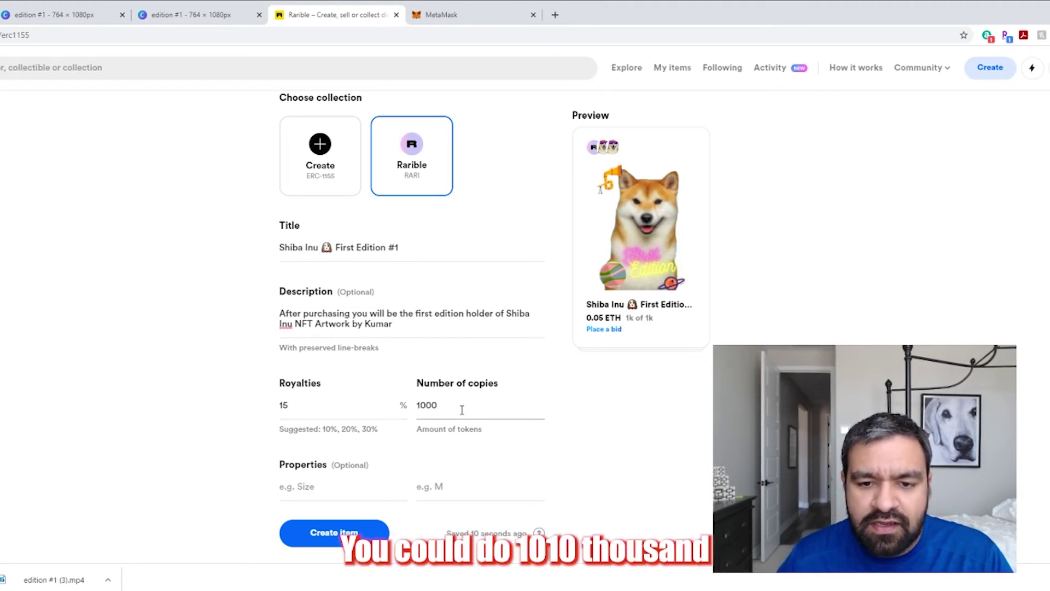
type("0000")
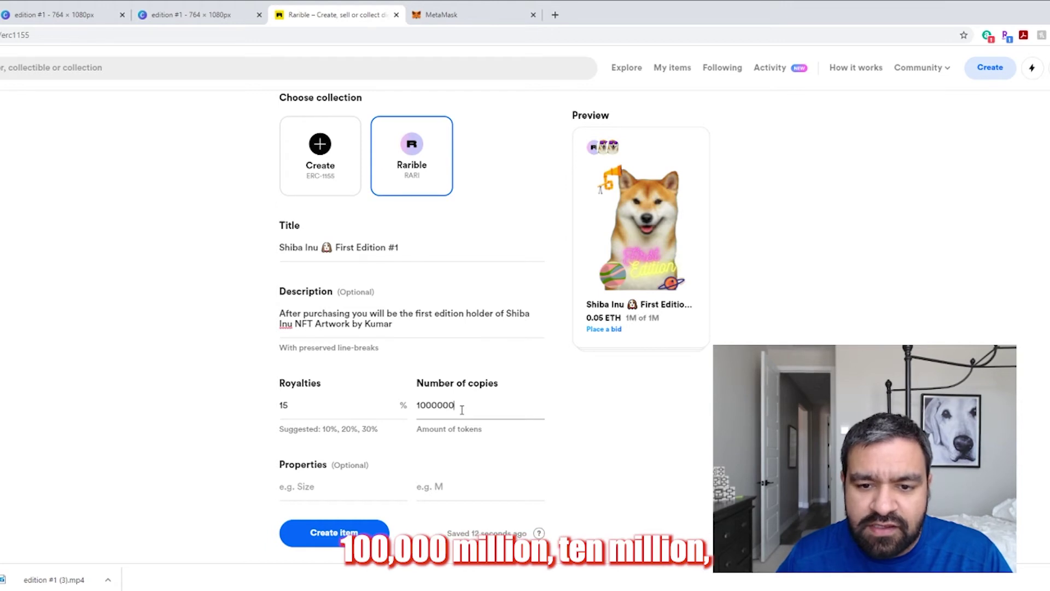
type("0")
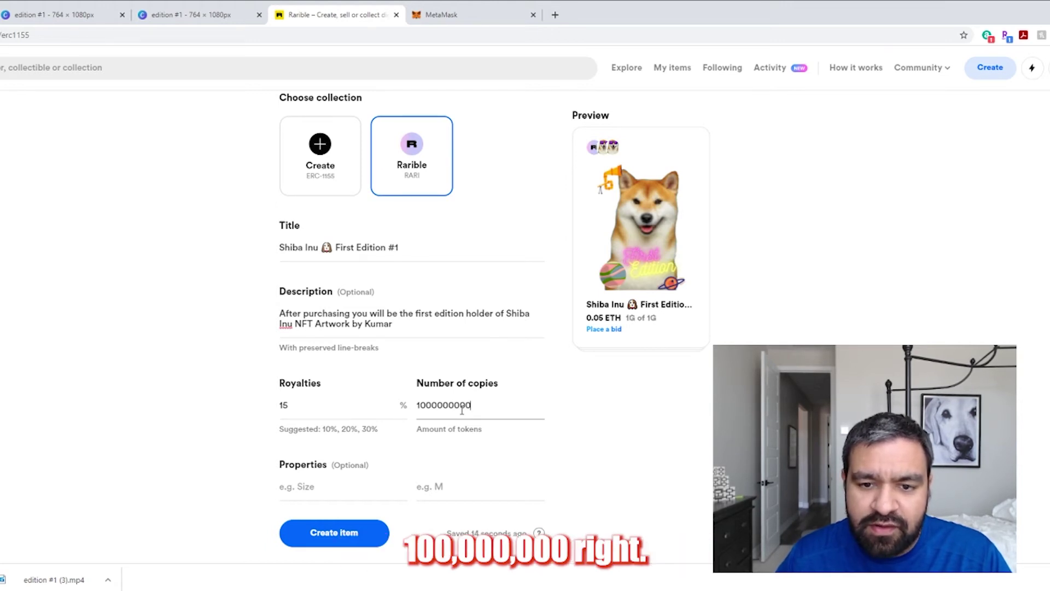
key("BackSpace")
key("BackSpace")
key("BackSpace")
key("BackSpace")
key("BackSpace")
key("BackSpace")
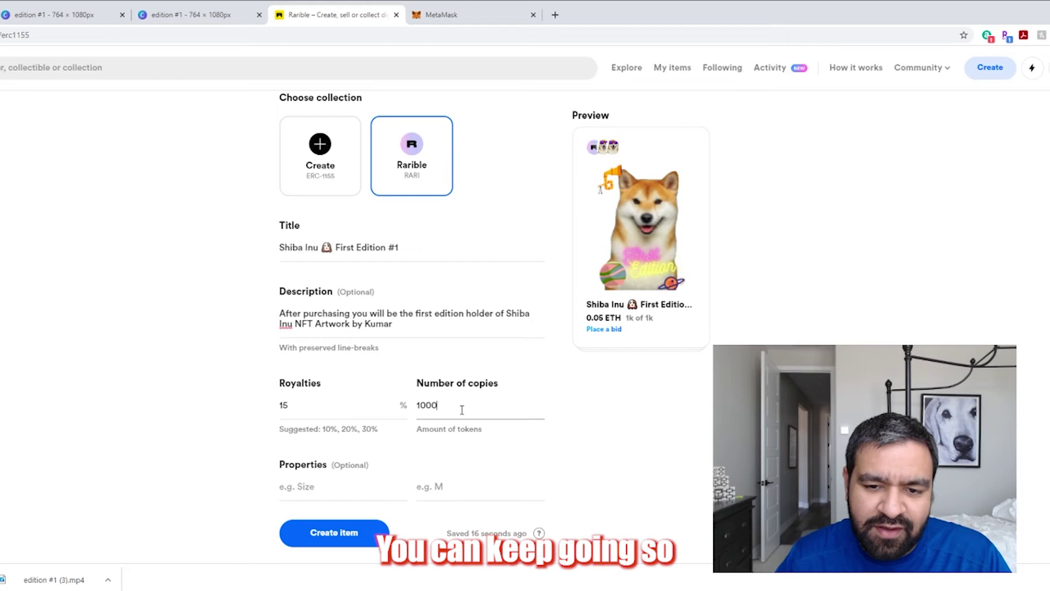
type("0")
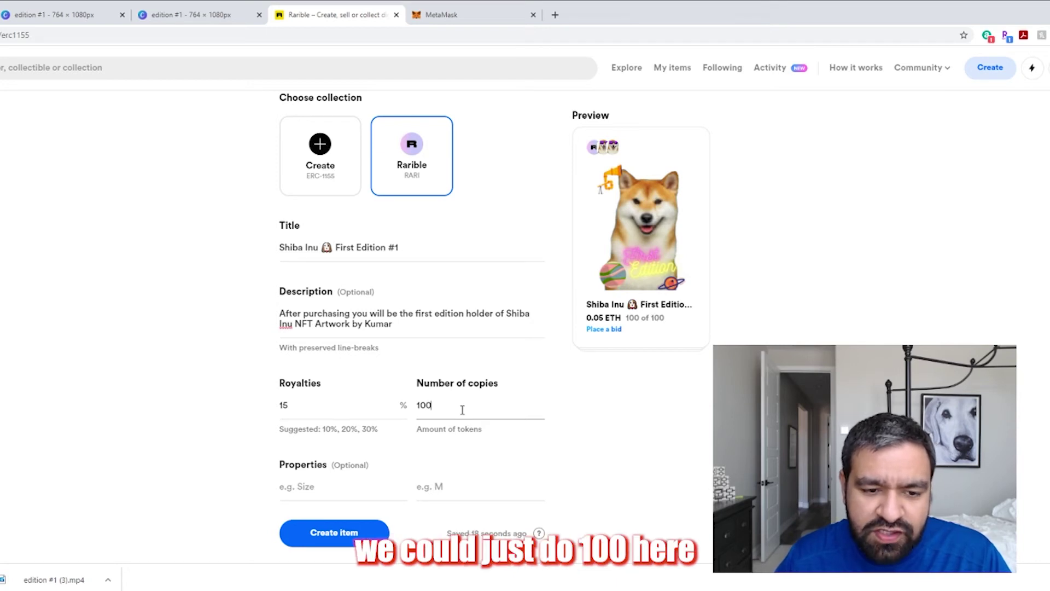
left_click(353, 488)
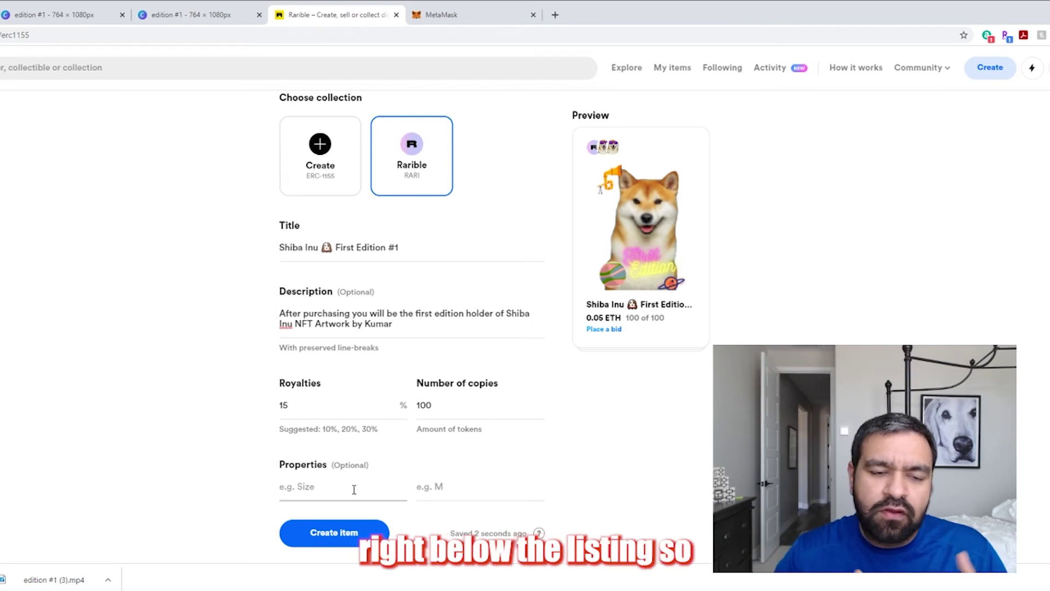
Step: Add the properties Edition = 1 and Style = HappyFace
type("Edit")
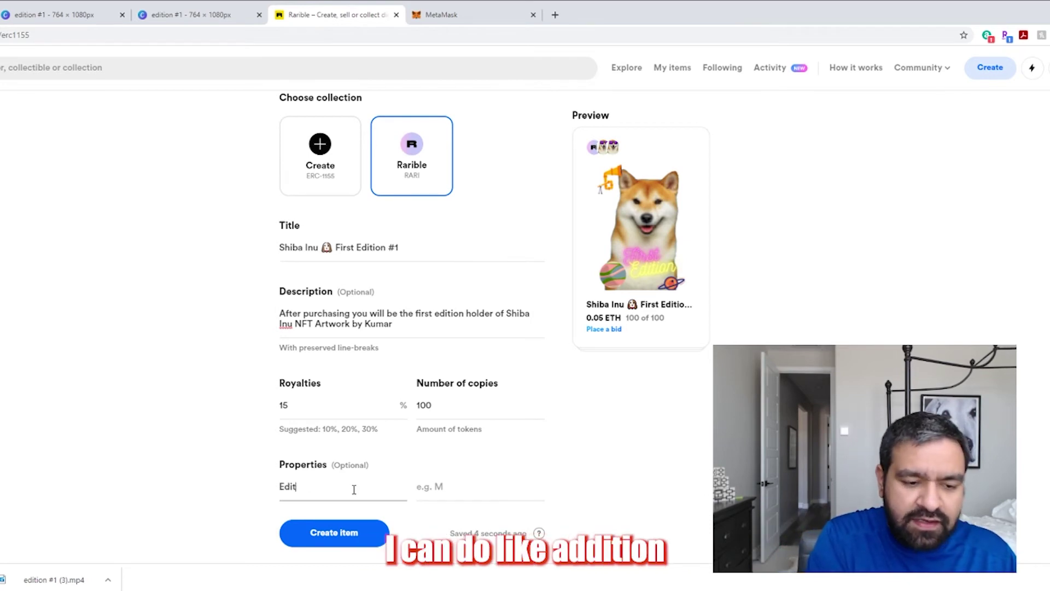
type("ion")
key("Tab")
type("1")
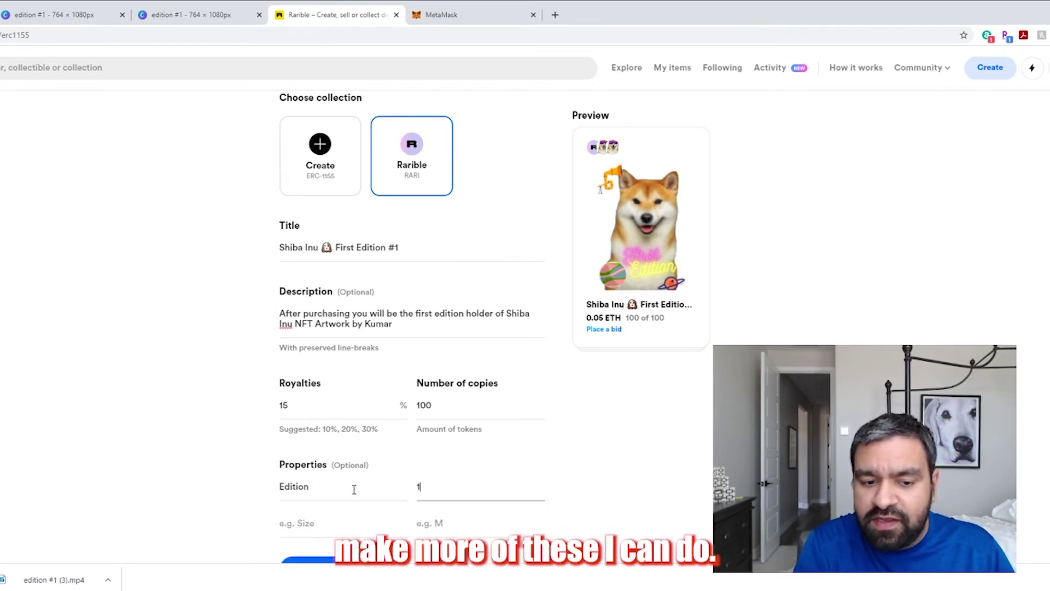
key("Tab")
type("Style")
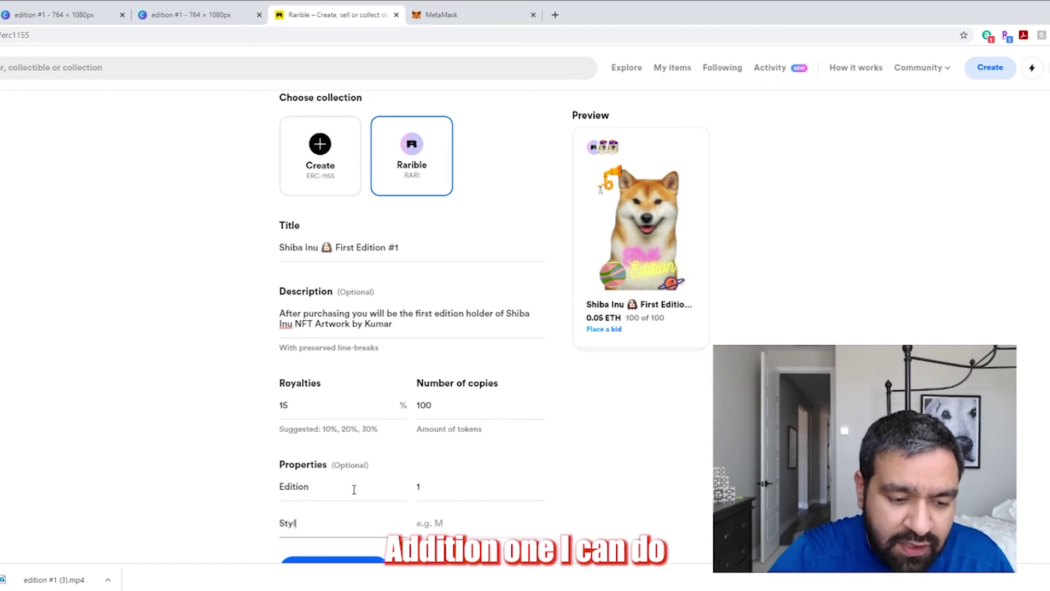
key("Tab")
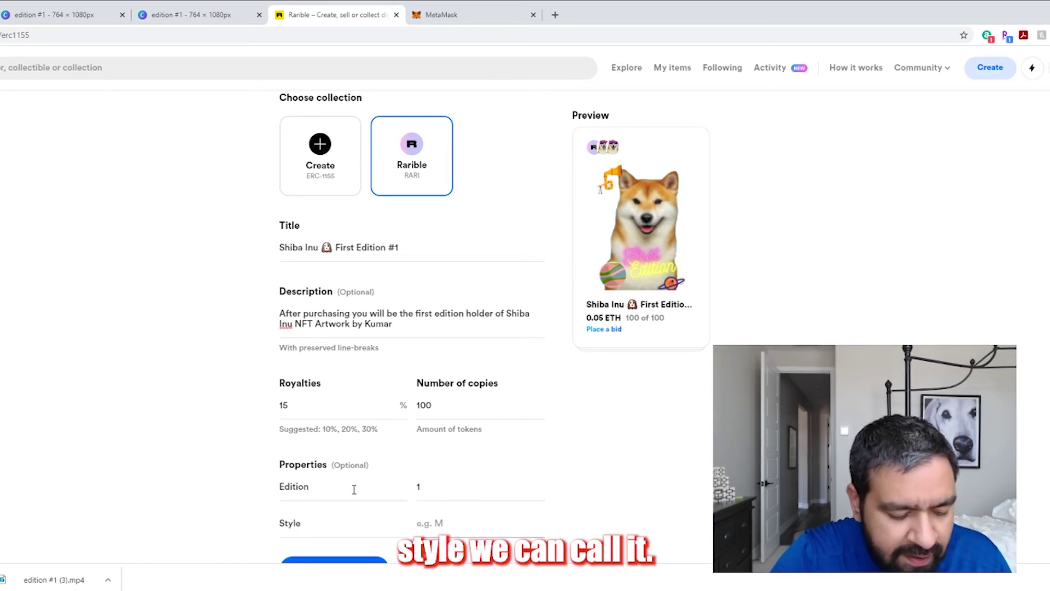
type("HappyFace")
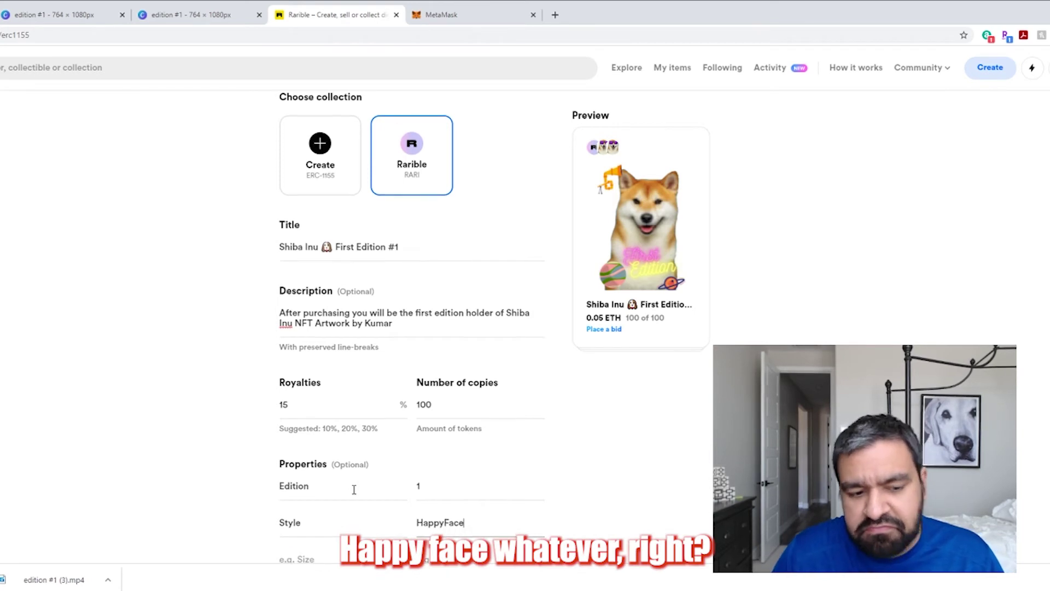
Step: Add a third property Size = Medium, replacing an abandoned Color entry
scroll(354, 489, "down", 2)
left_click(354, 435)
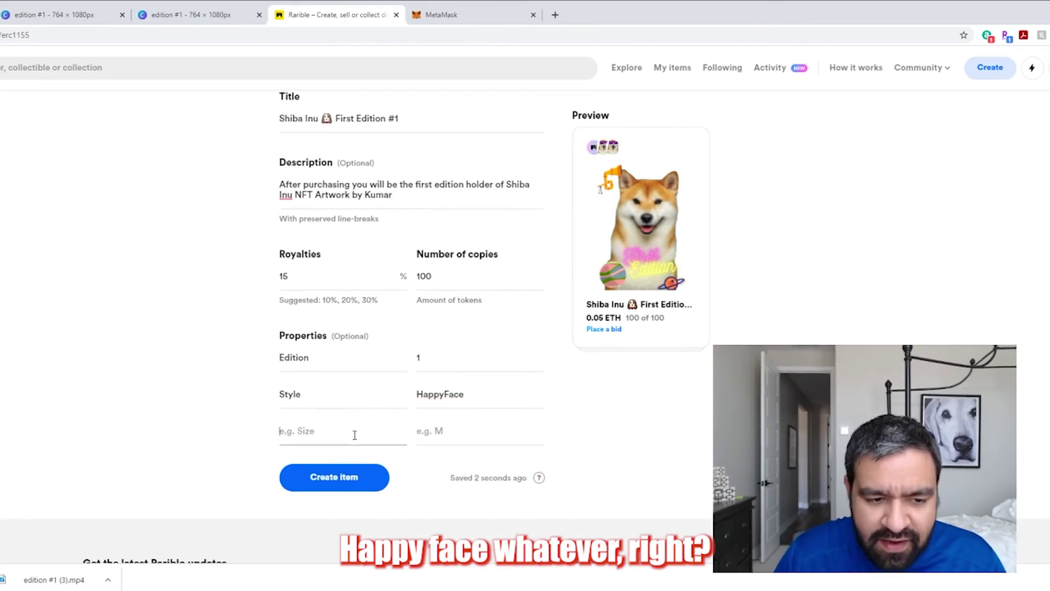
type("Color")
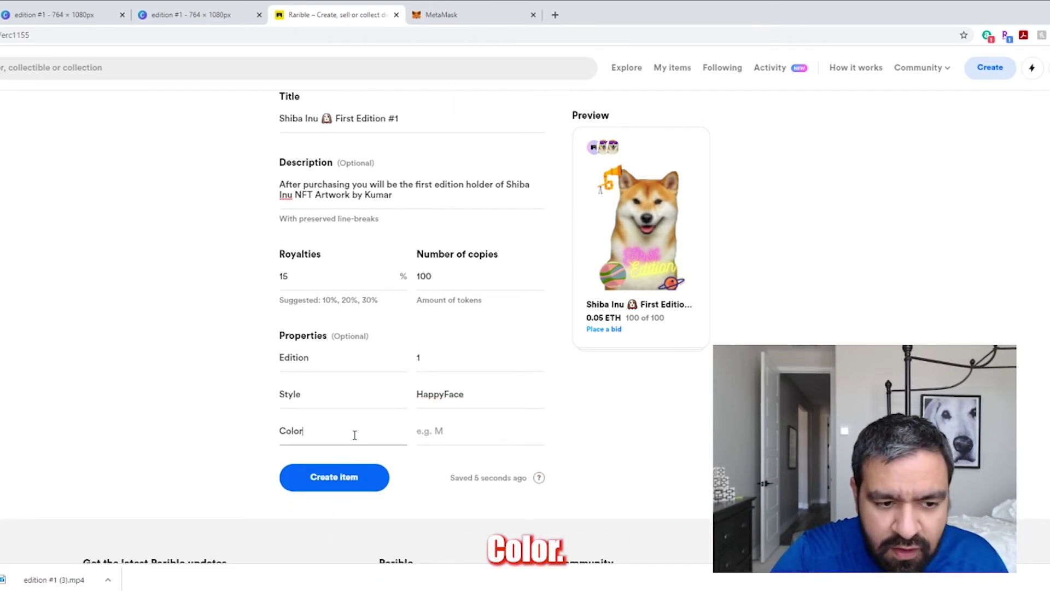
key("Tab")
type("Br")
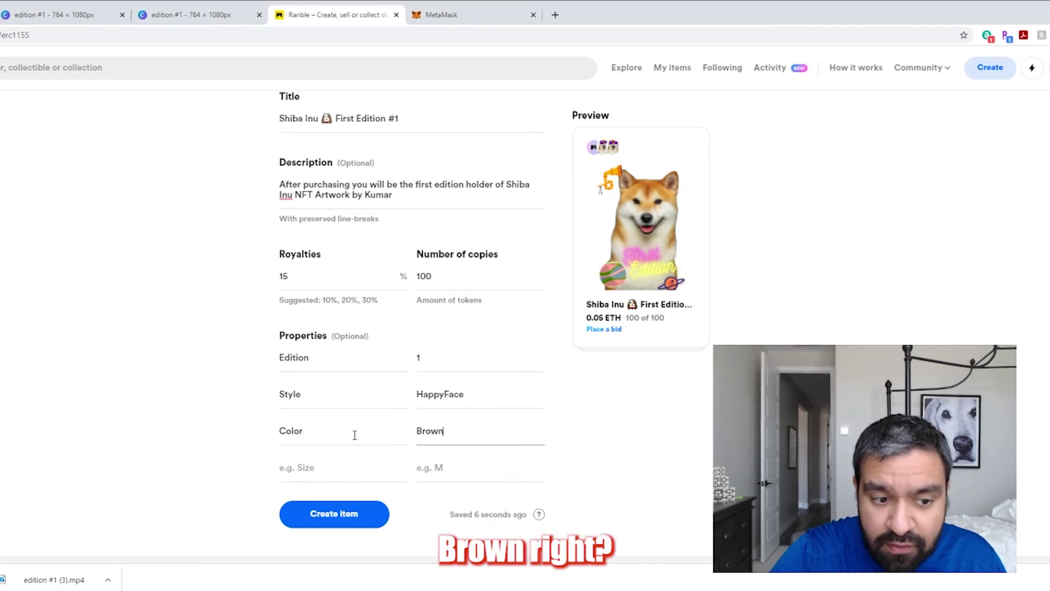
key("BackSpace")
key("BackSpace")
key("BackSpace")
key("BackSpace")
key("BackSpace")
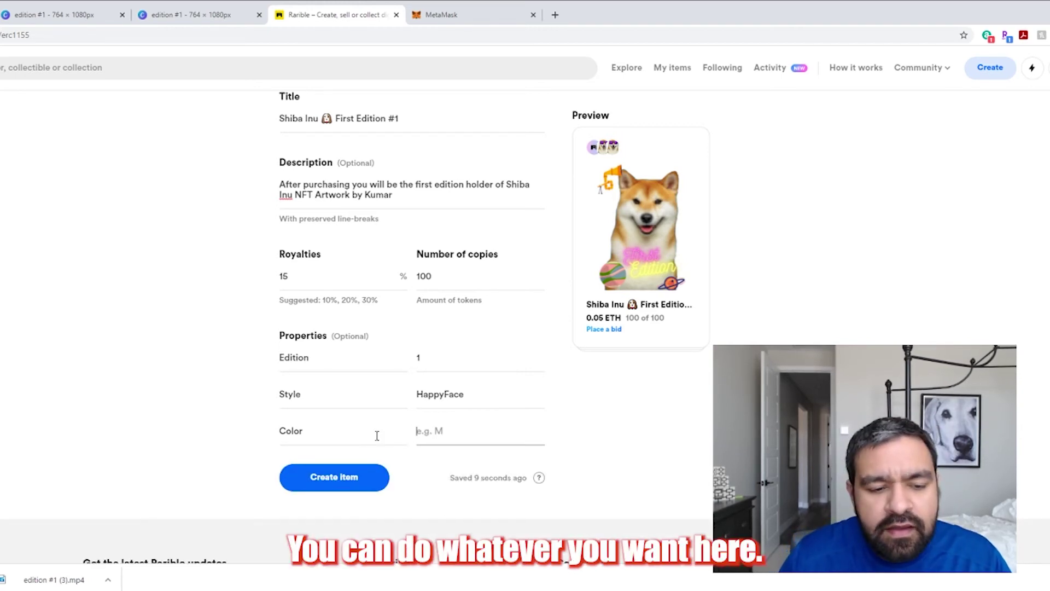
left_click(377, 436)
key("BackSpace")
key("BackSpace")
key("BackSpace")
key("BackSpace")
key("BackSpace")
type("Size")
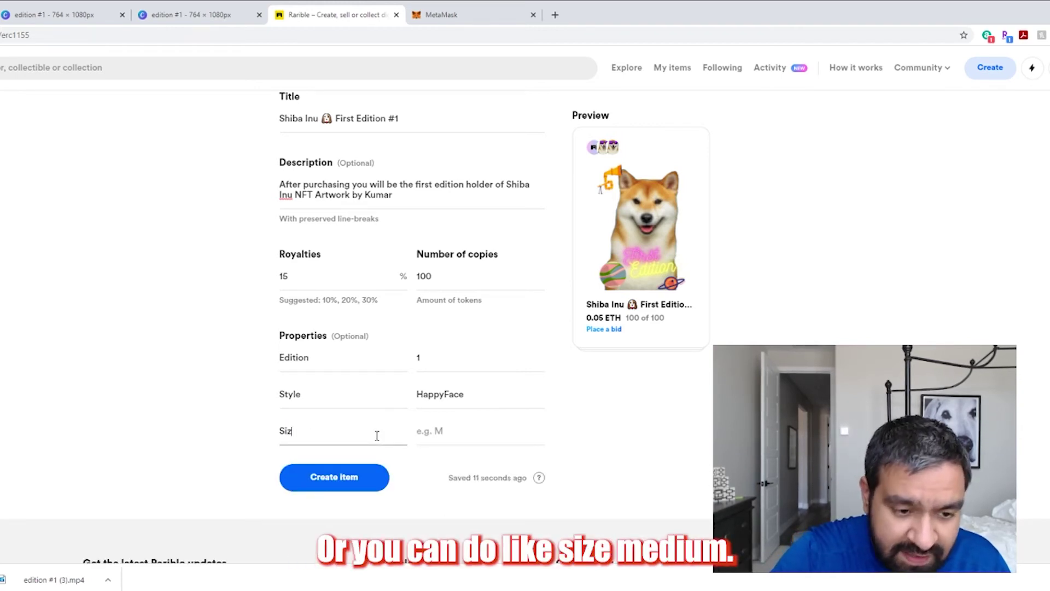
key("Tab")
type("Miedu")
key("BackSpace")
key("BackSpace")
key("BackSpace")
key("BackSpace")
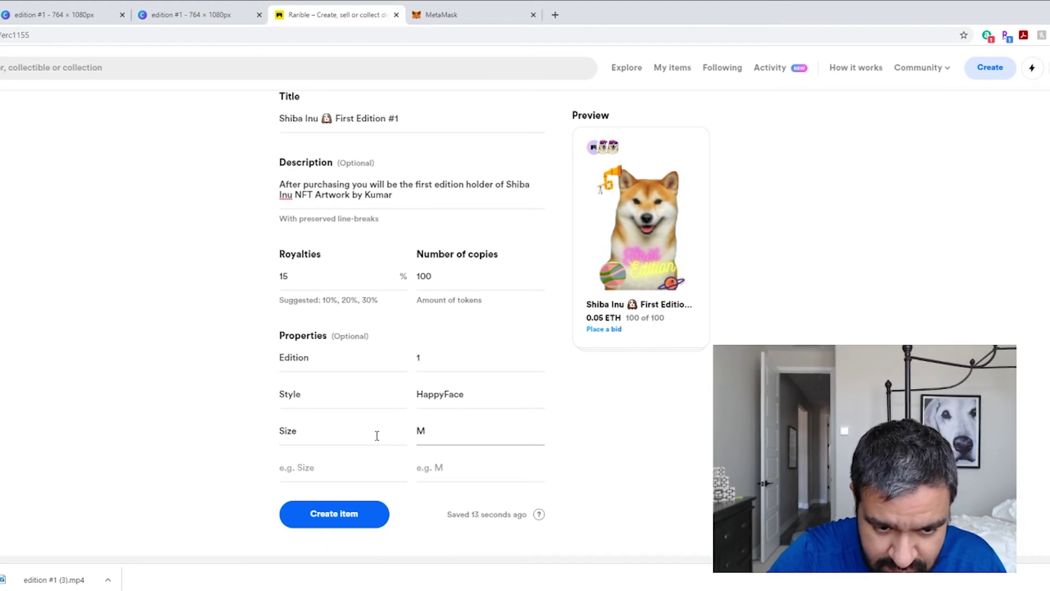
type("edium")
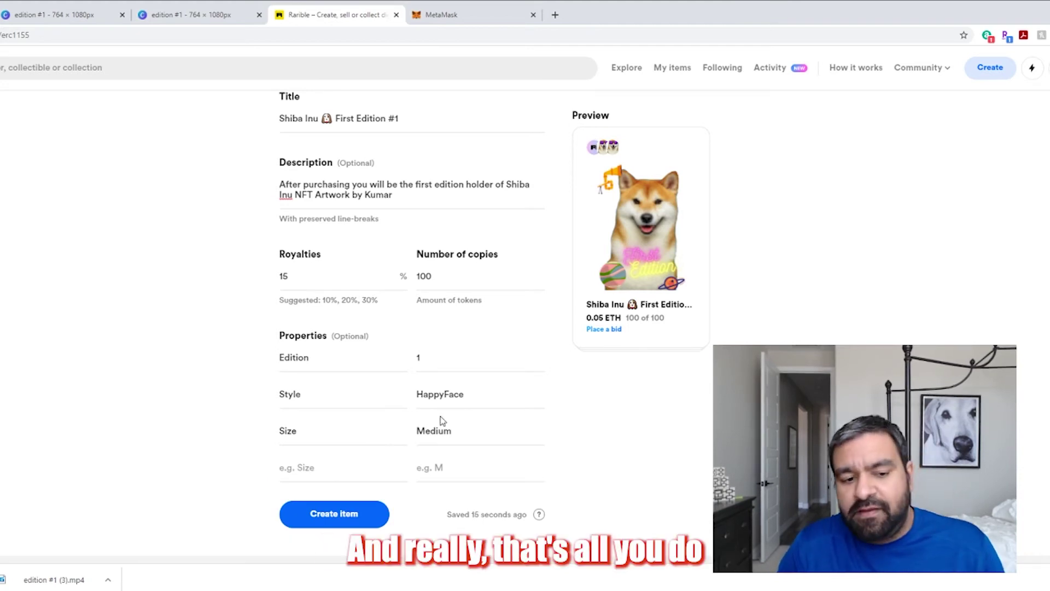
Step: Submit the item with Create item and start the Mint transaction, which ends up cancelled
left_click(359, 527)
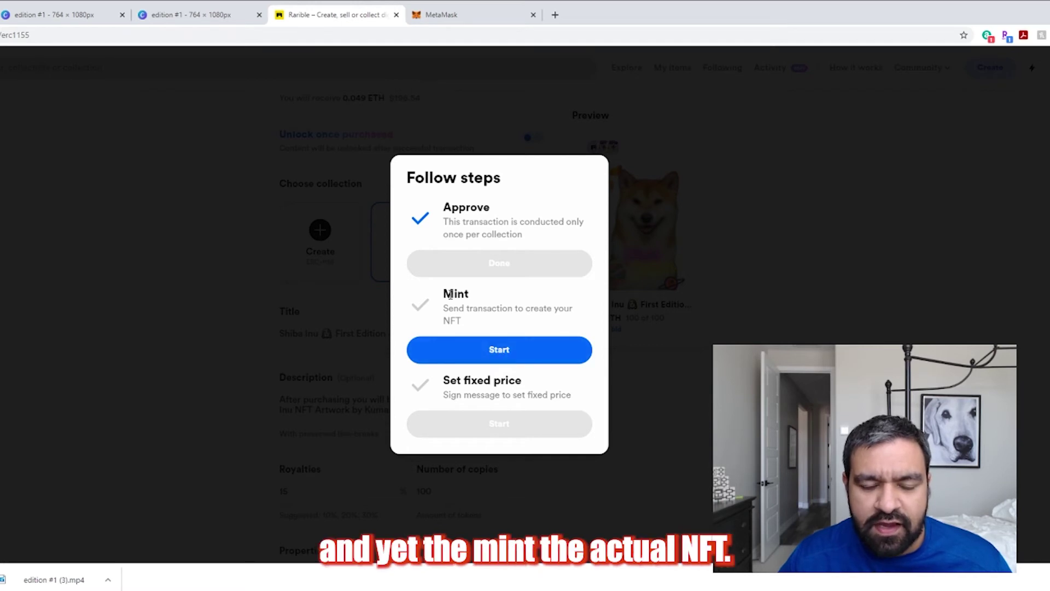
left_click_drag(448, 288, 464, 323)
left_click(463, 322)
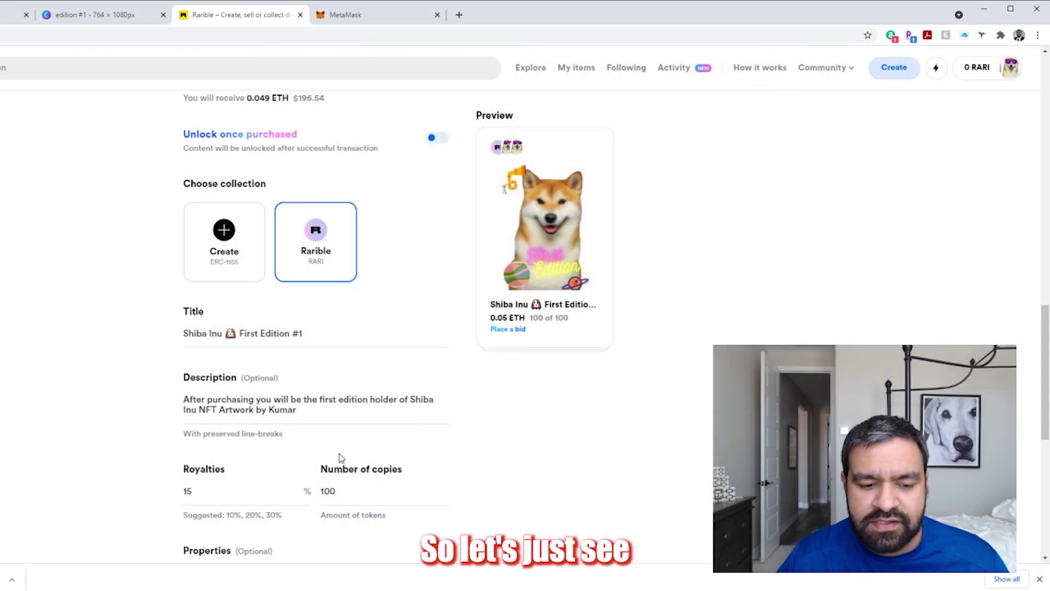
scroll(339, 459, "down", 4)
scroll(219, 495, "down", 1)
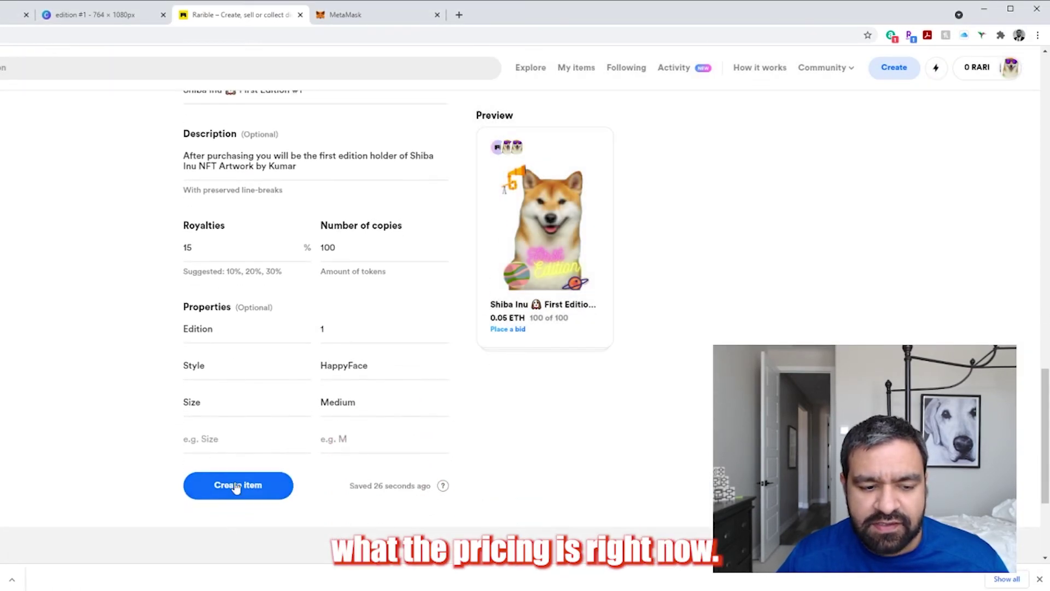
left_click(241, 482)
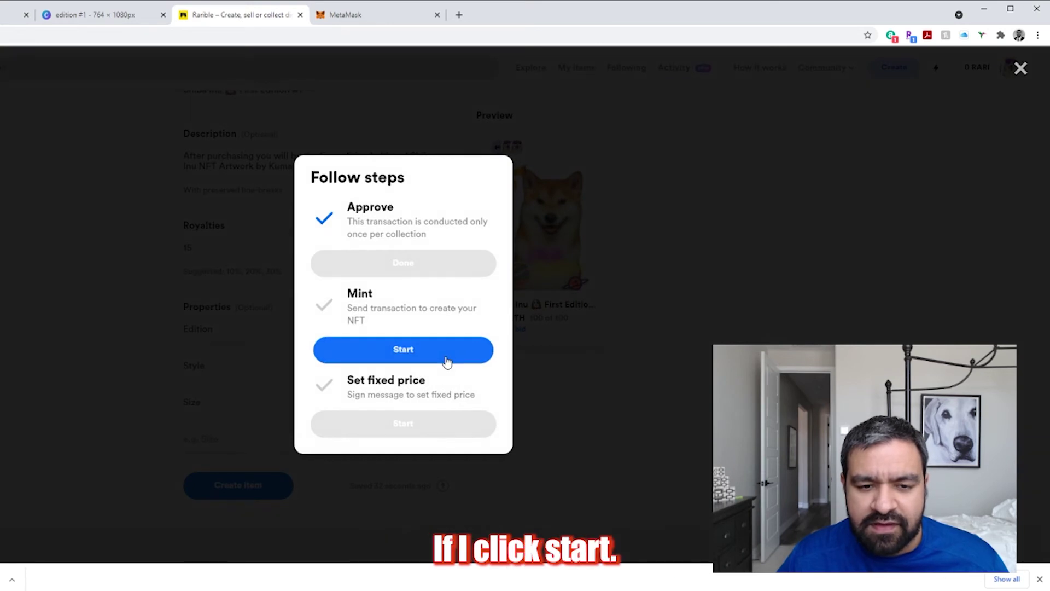
left_click(447, 361)
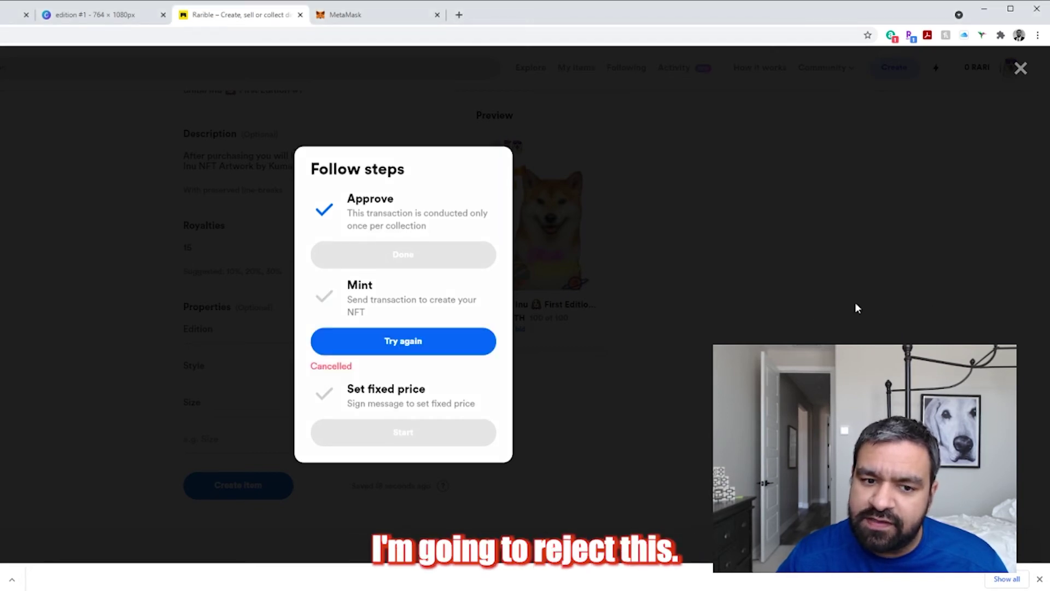
Step: Close the minting steps window and return to the top of the form
left_click(691, 360)
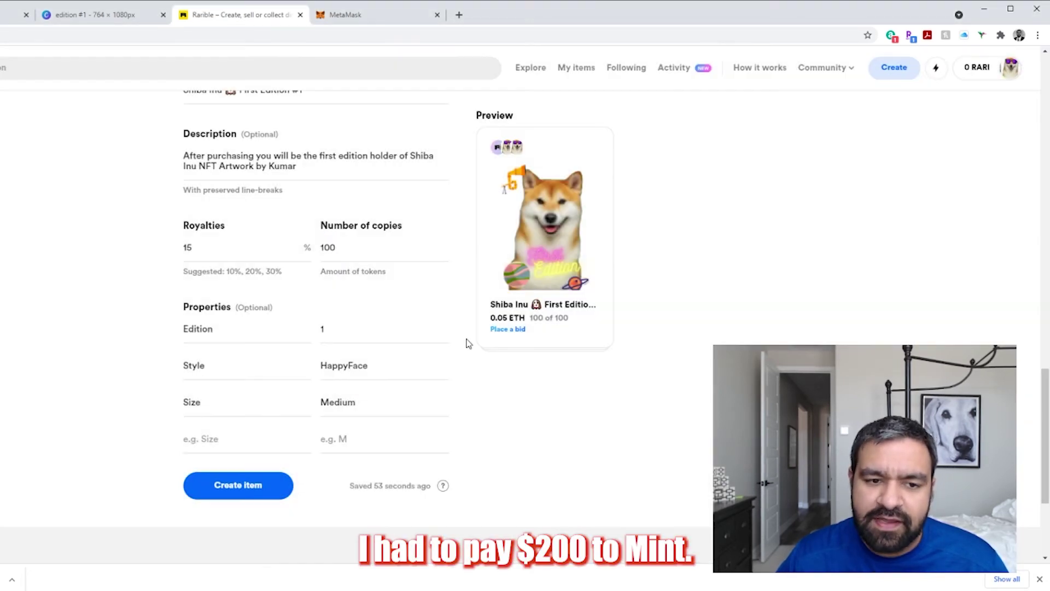
scroll(383, 284, "up", 3)
scroll(549, 312, "up", 1)
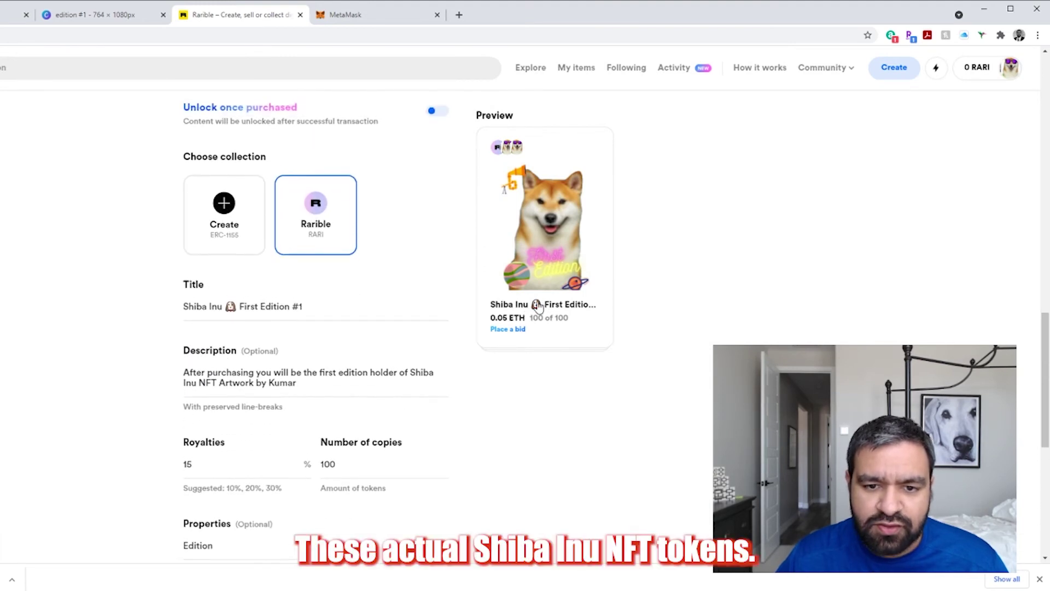
scroll(540, 295, "up", 15)
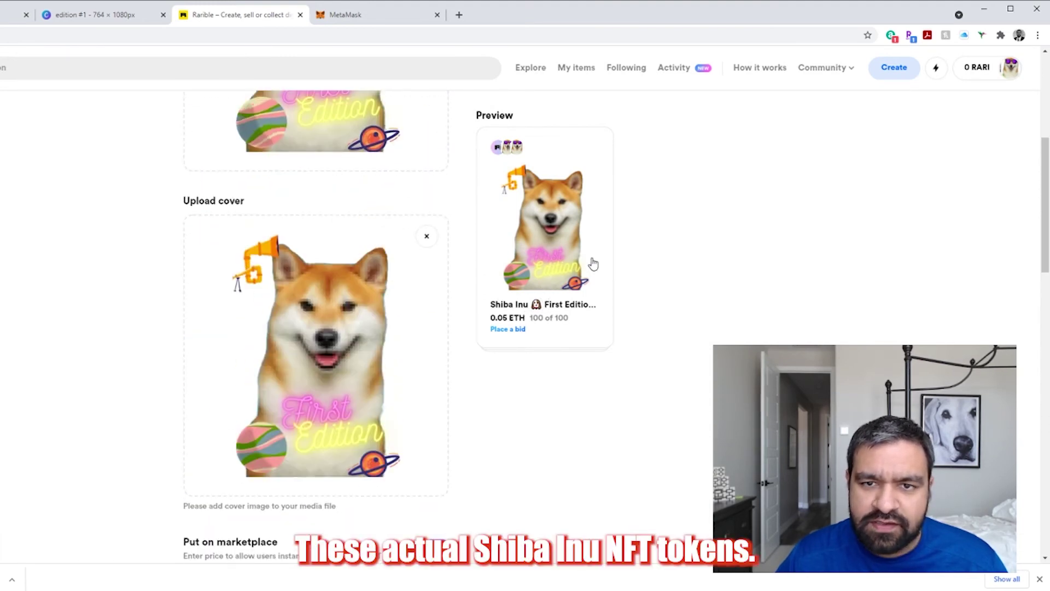
scroll(524, 339, "down", 13)
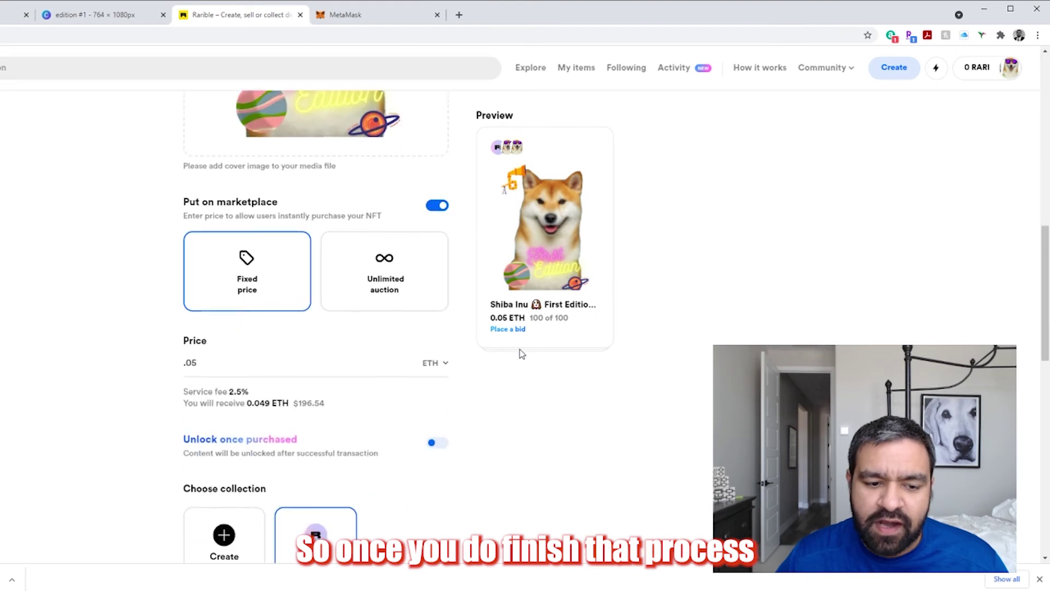
scroll(520, 350, "up", 13)
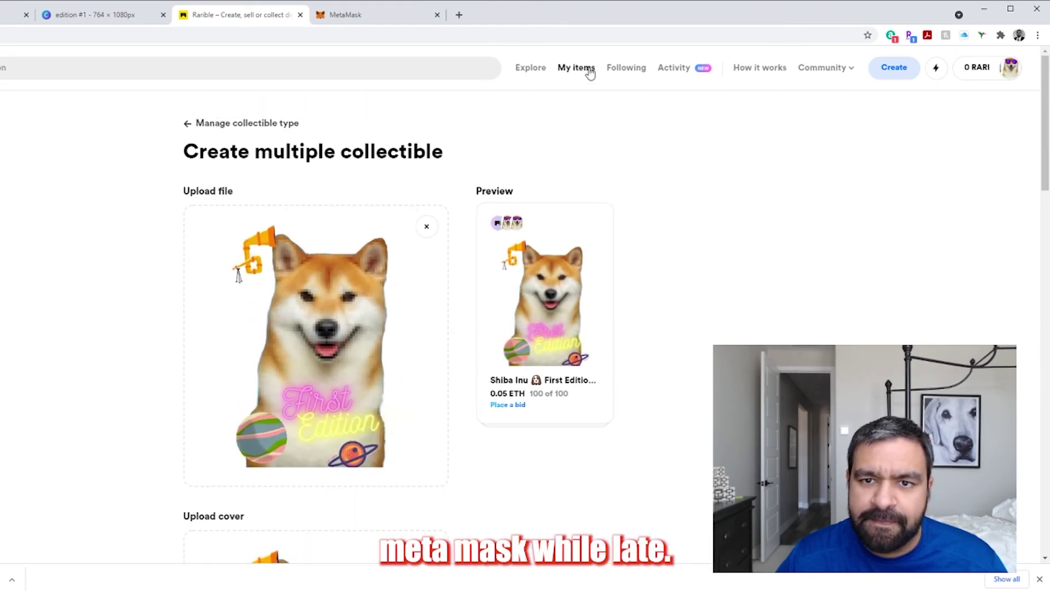
Step: Open My items to view your profile's collectibles
left_click(589, 72)
scroll(227, 383, "down", 4)
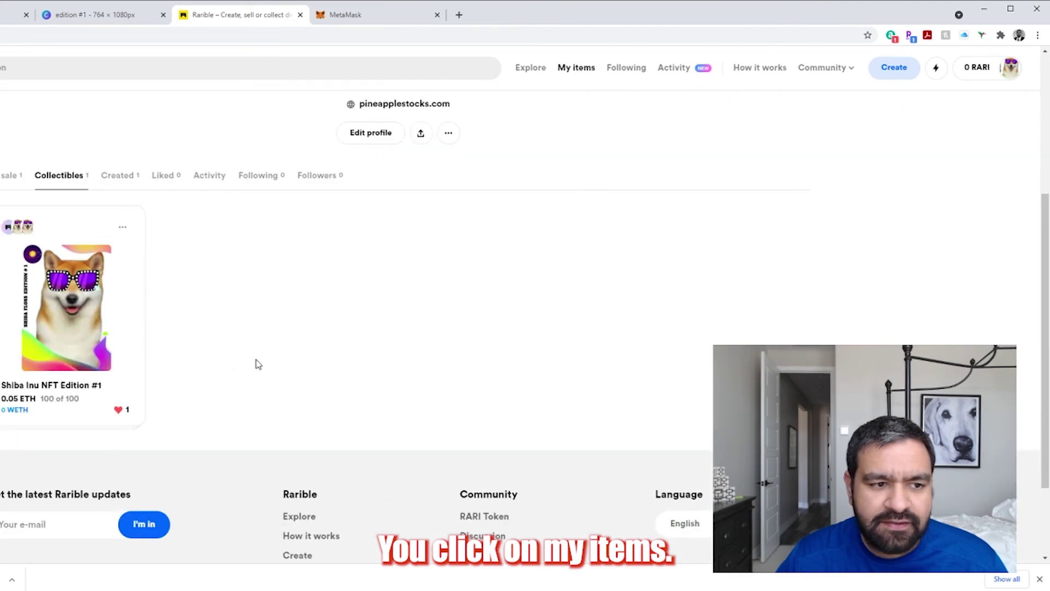
scroll(350, 306, "up", 4)
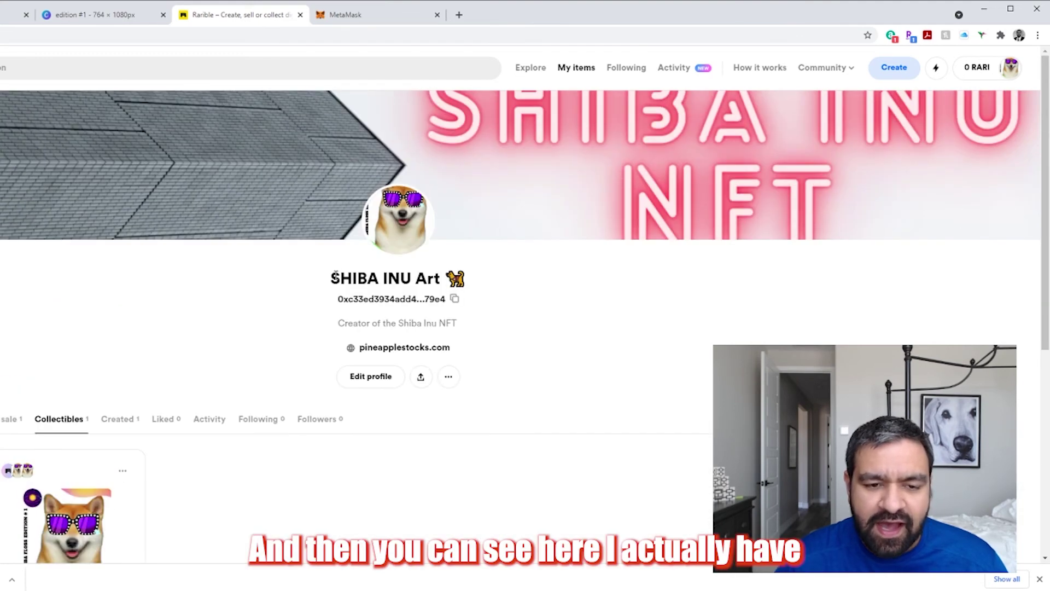
left_click_drag(331, 278, 466, 279)
triple_click(401, 277)
scroll(350, 303, "down", 5)
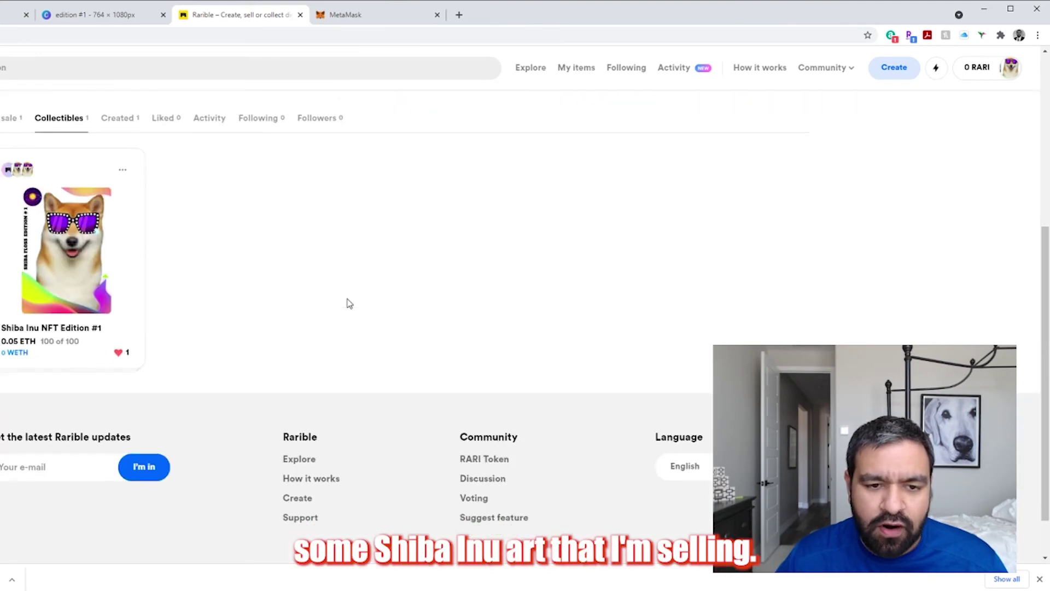
Step: Open the Shiba Inu NFT Edition #1 item page and review its Style and Edition properties
left_click(73, 276)
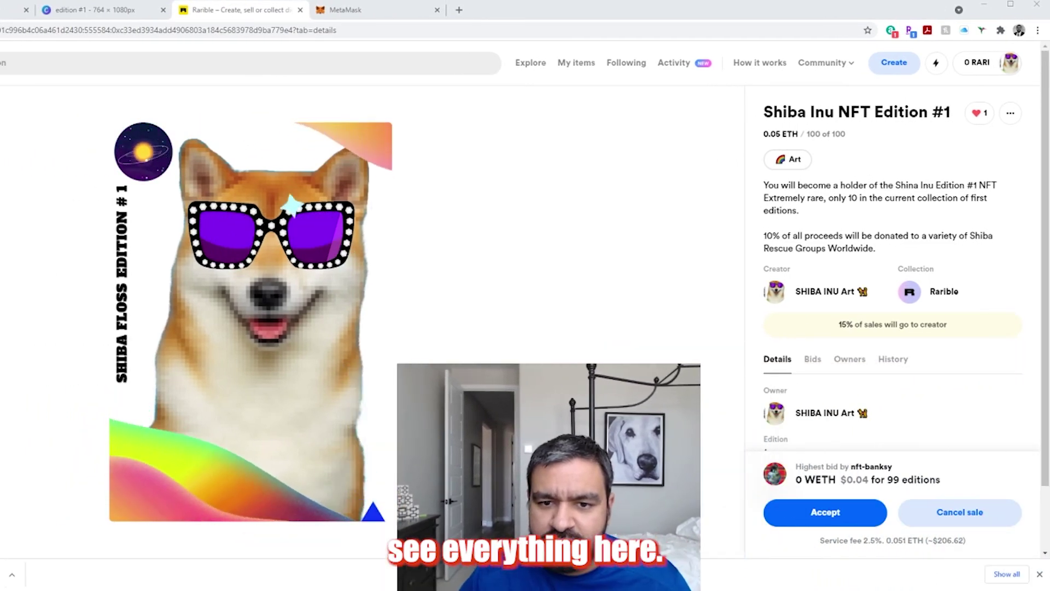
scroll(476, 331, "down", 2)
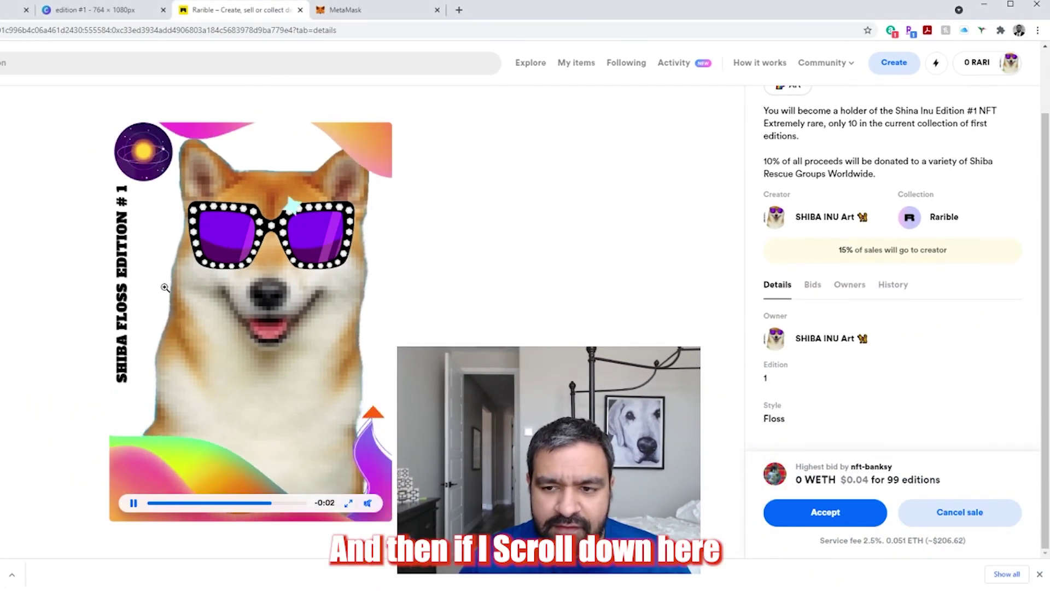
scroll(947, 276, "up", 1)
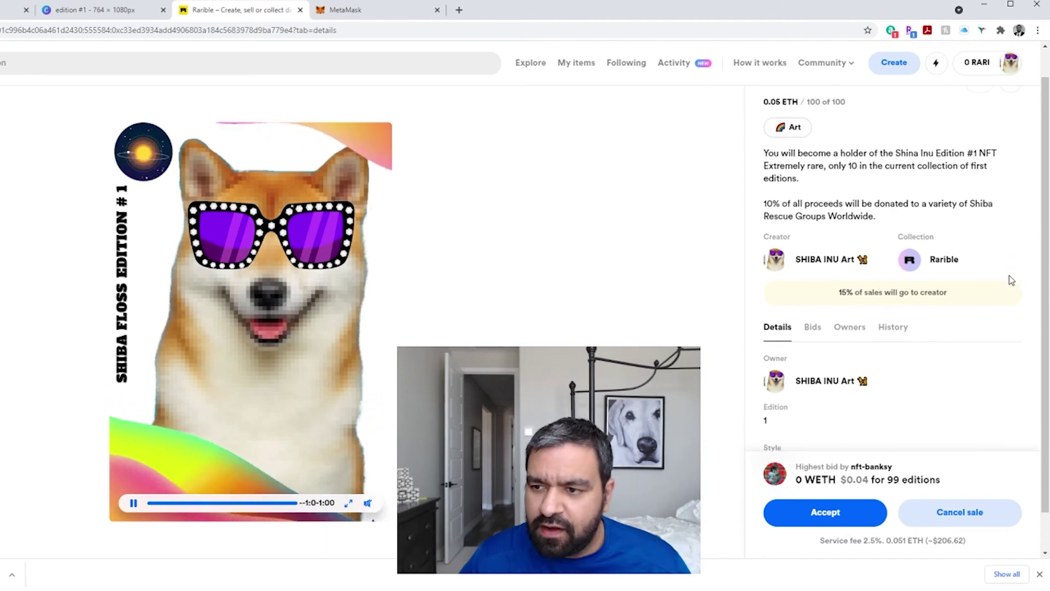
scroll(916, 305, "down", 1)
triple_click(781, 420)
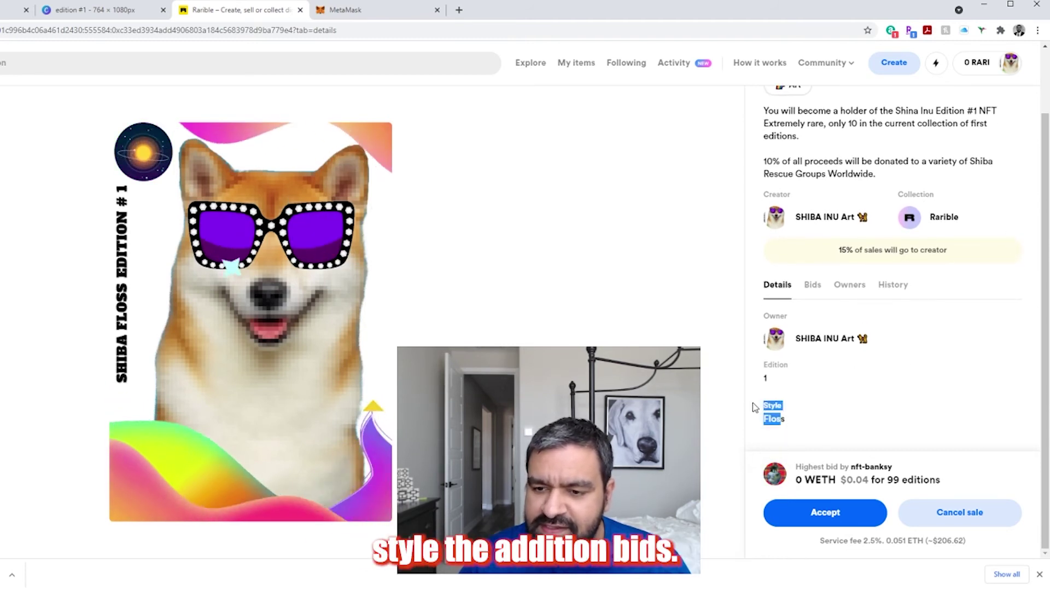
left_click_drag(763, 366, 779, 382)
Step: Review the item's Bids, Owners, History and Details tabs
left_click(810, 294)
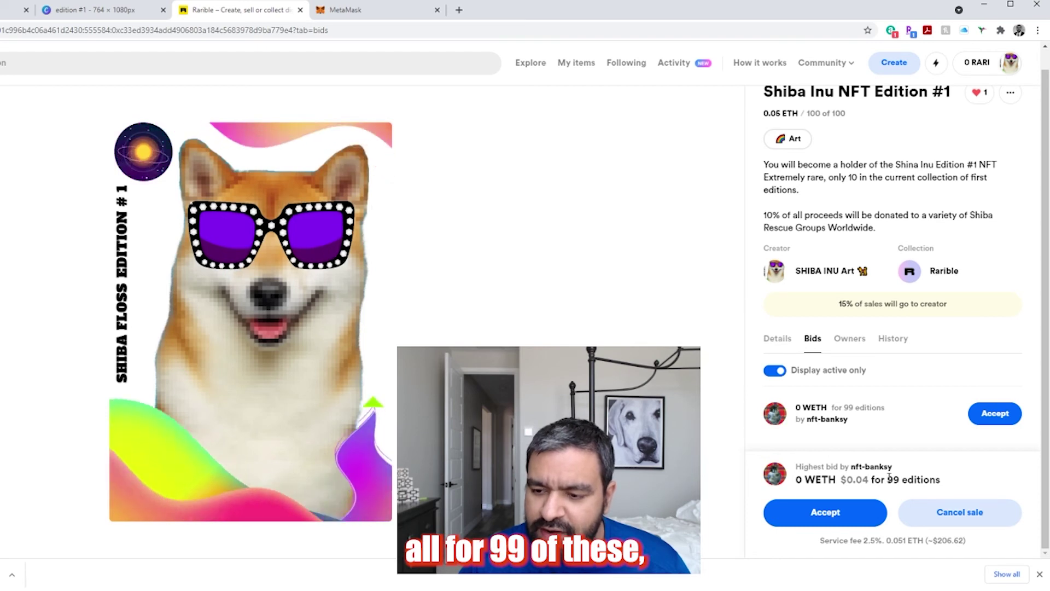
left_click(849, 339)
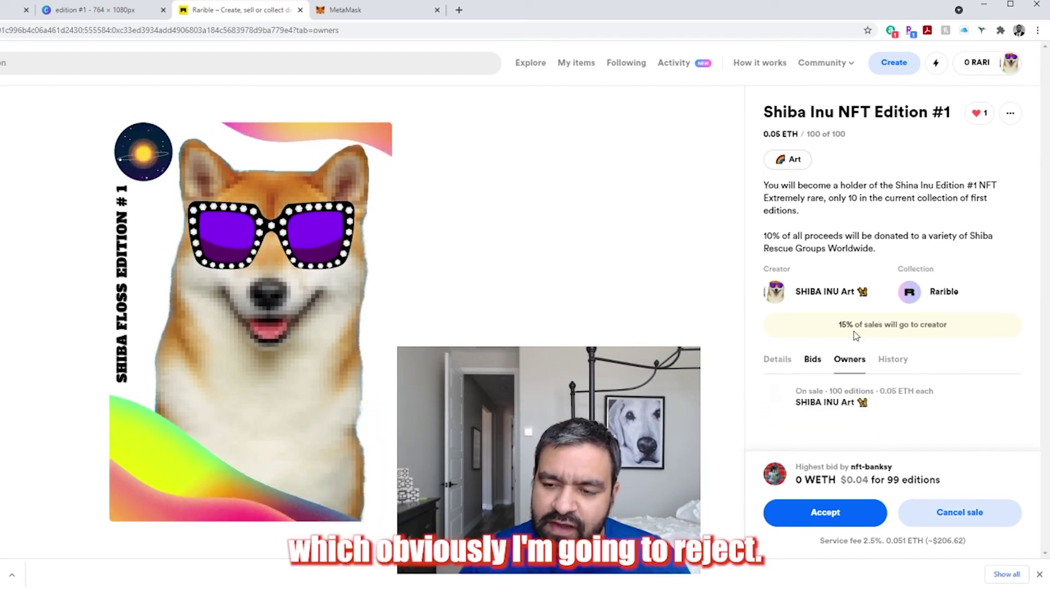
left_click(812, 359)
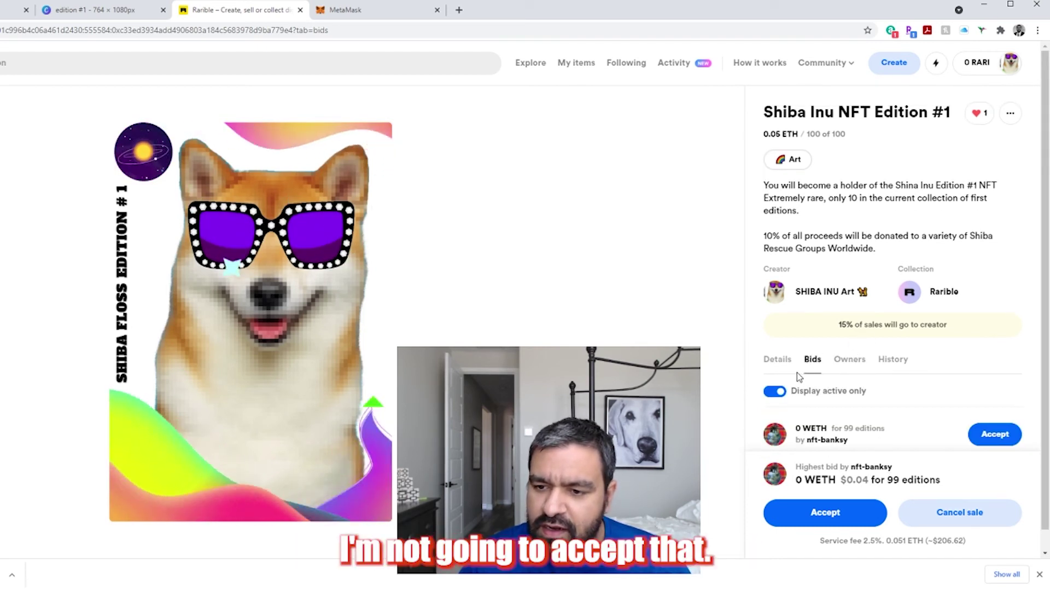
left_click(891, 359)
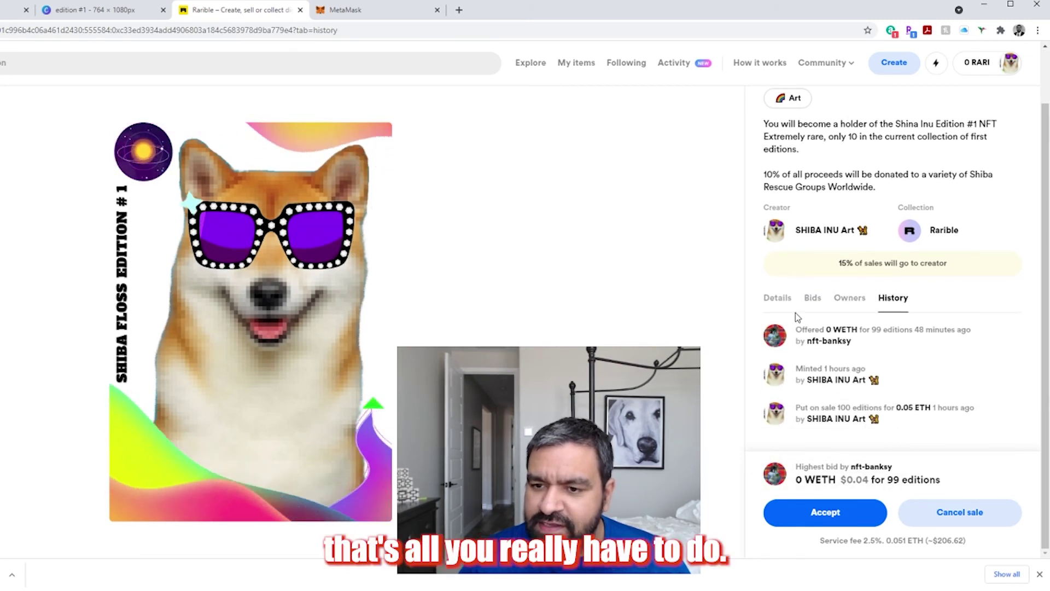
left_click(778, 299)
scroll(821, 220, "up", 1)
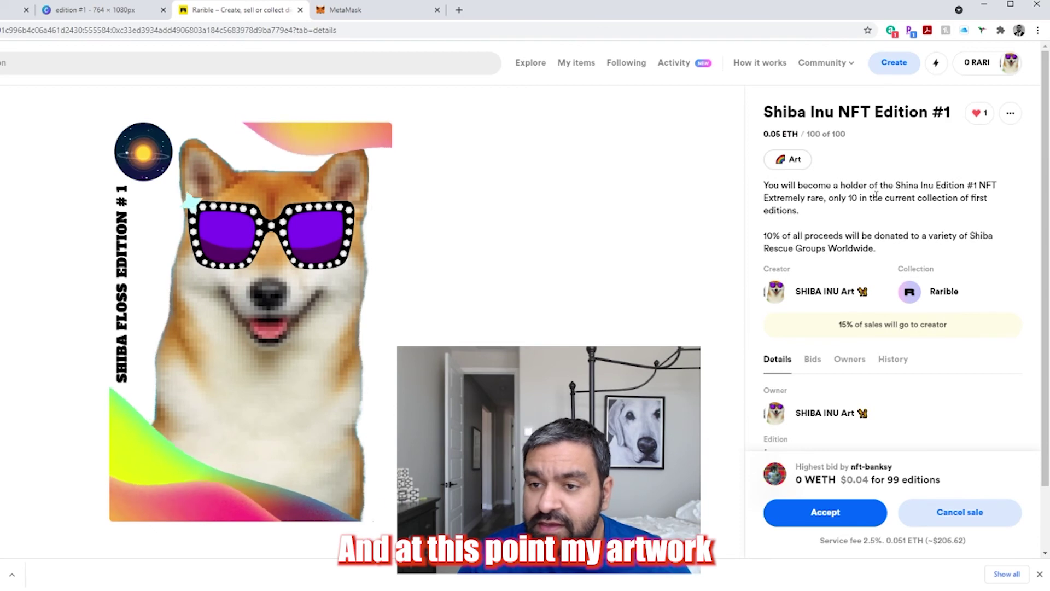
left_click(1010, 113)
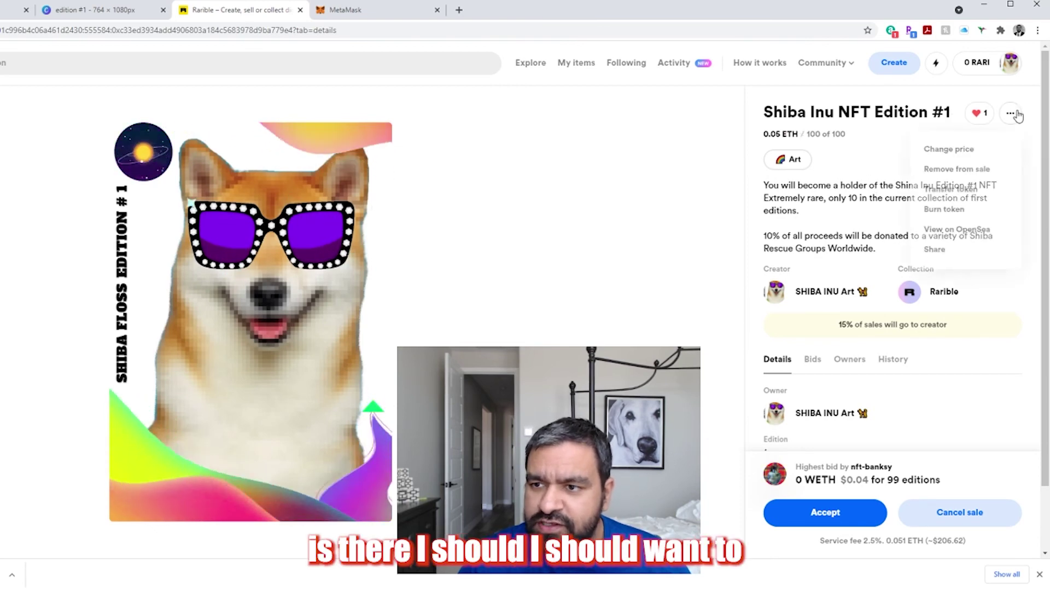
left_click(935, 248)
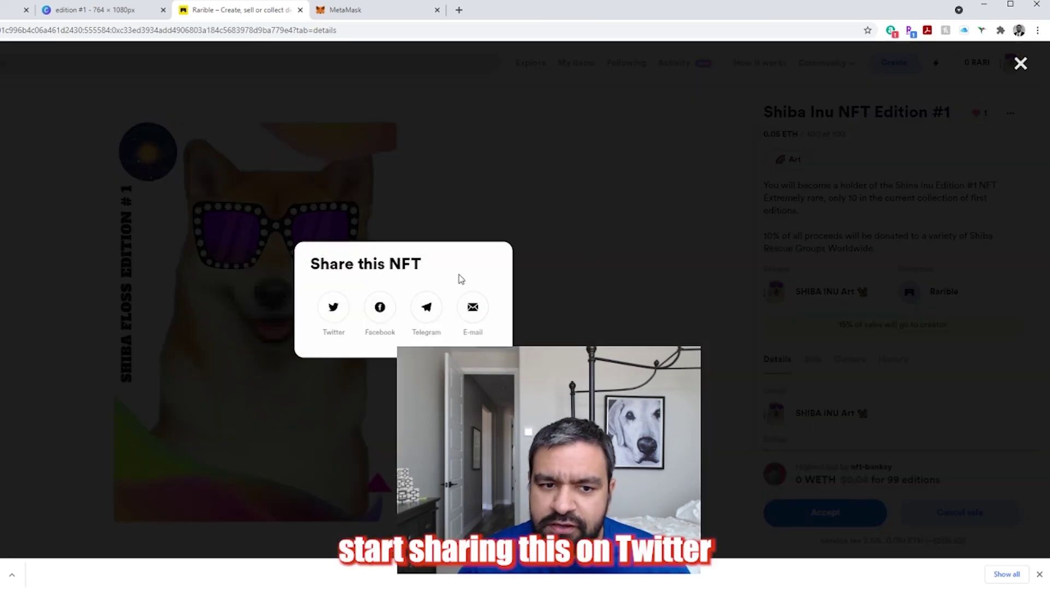
left_click(579, 230)
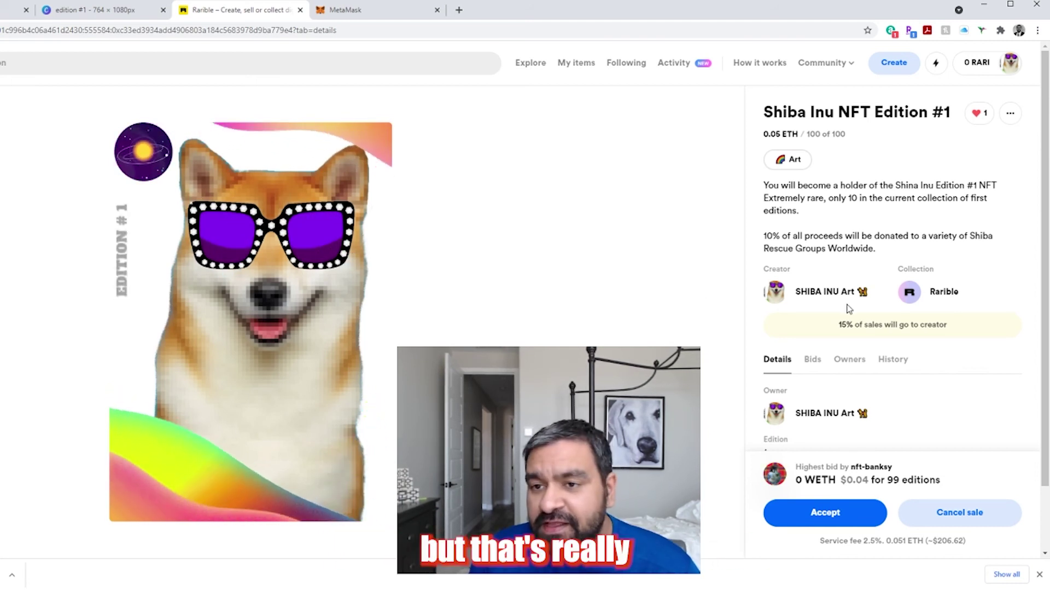
left_click_drag(885, 253, 764, 186)
left_click(771, 185)
left_click(893, 252)
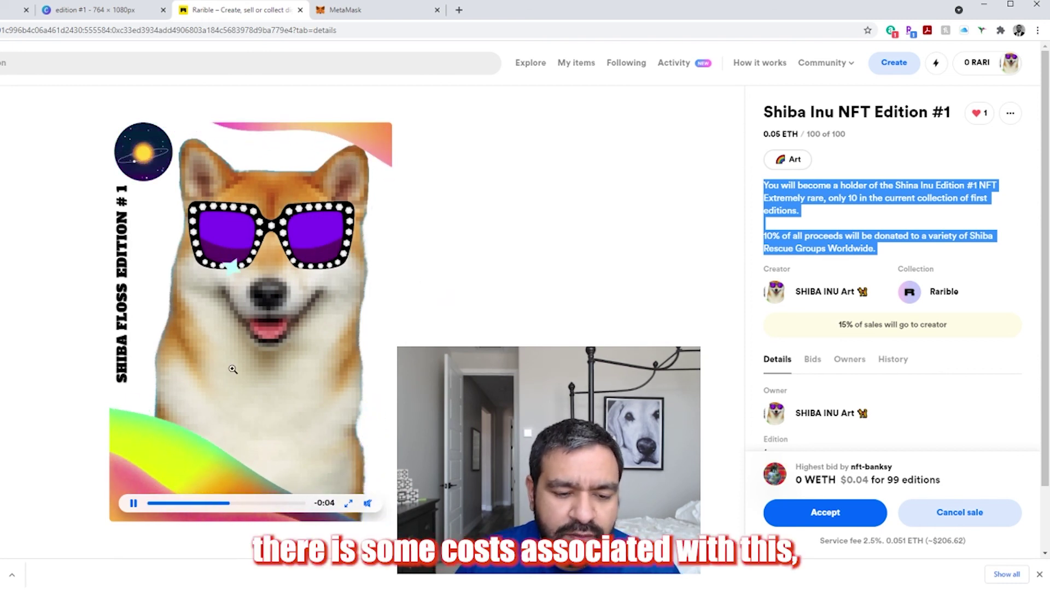
left_click(134, 503)
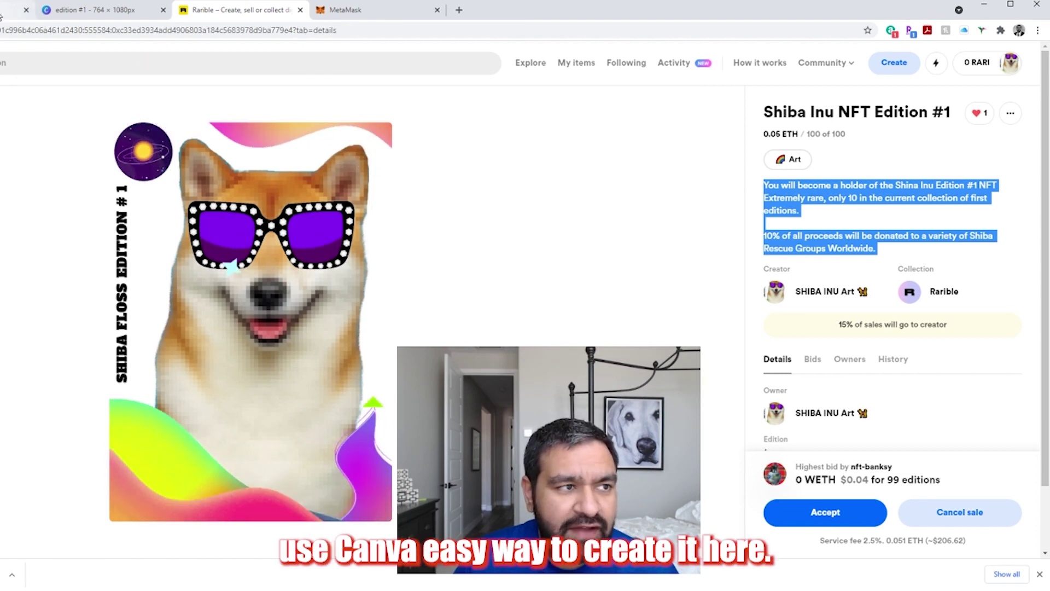
left_click(14, 9)
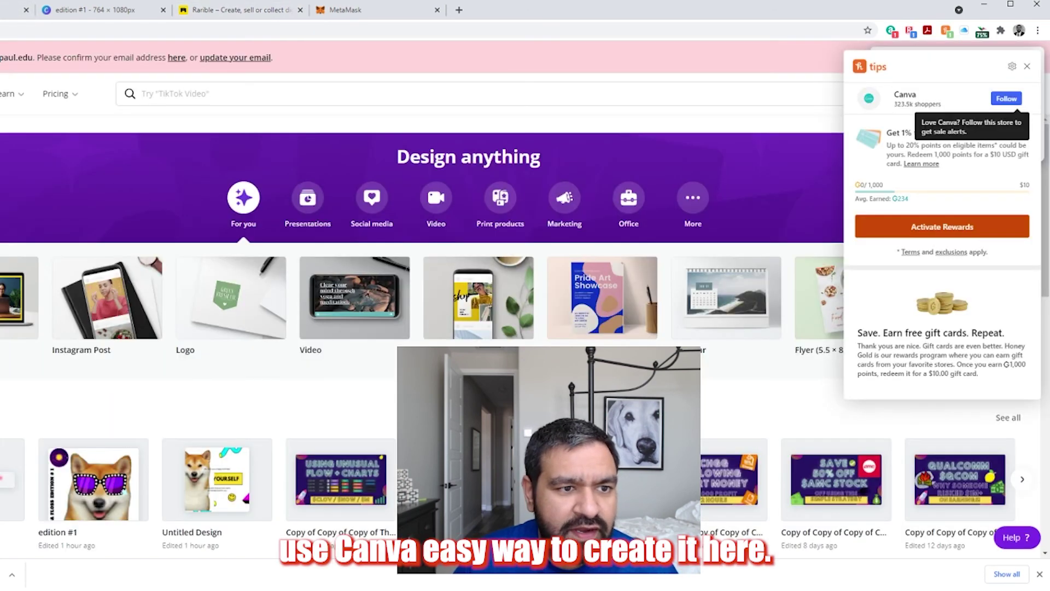
left_click(210, 17)
left_click(394, 15)
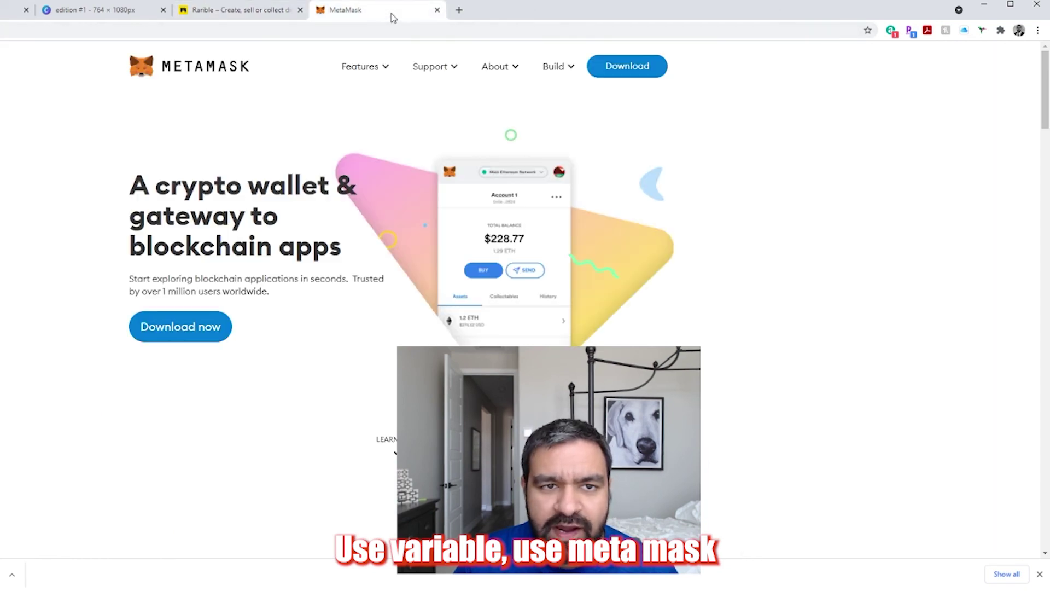
left_click(288, 13)
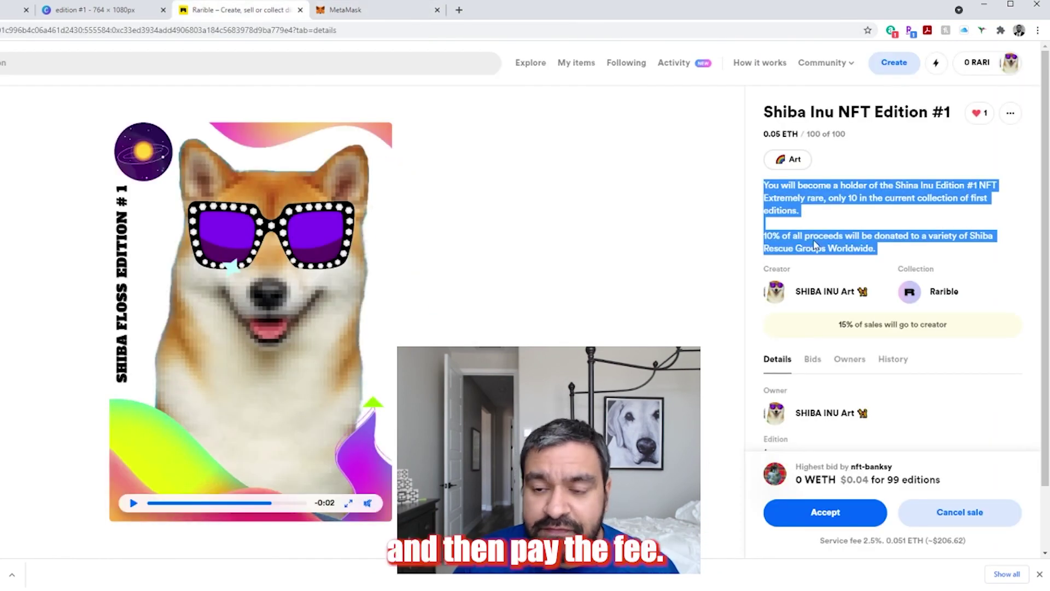
left_click(782, 188)
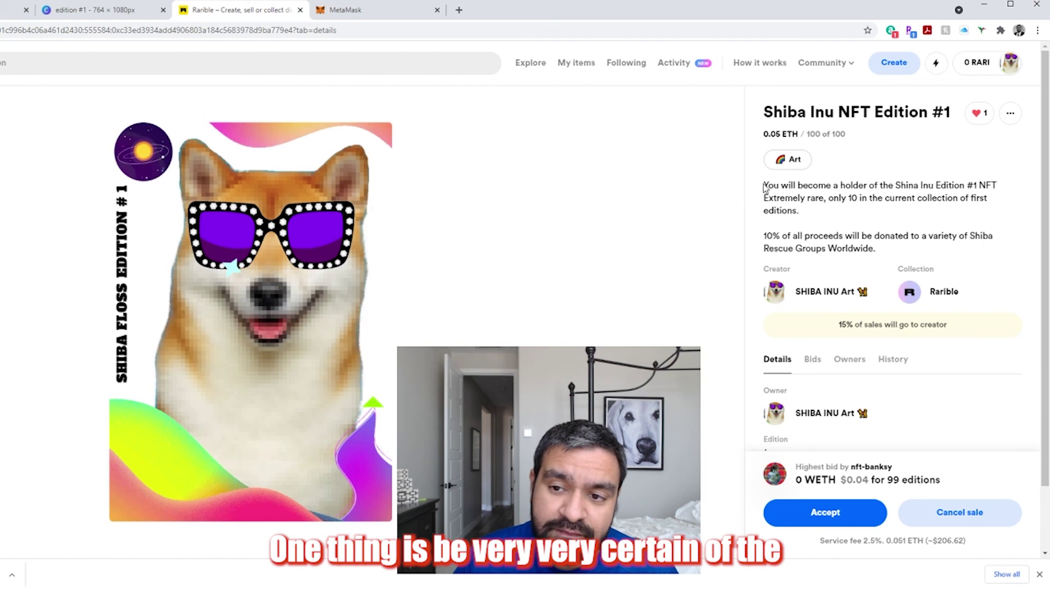
left_click_drag(764, 185, 882, 252)
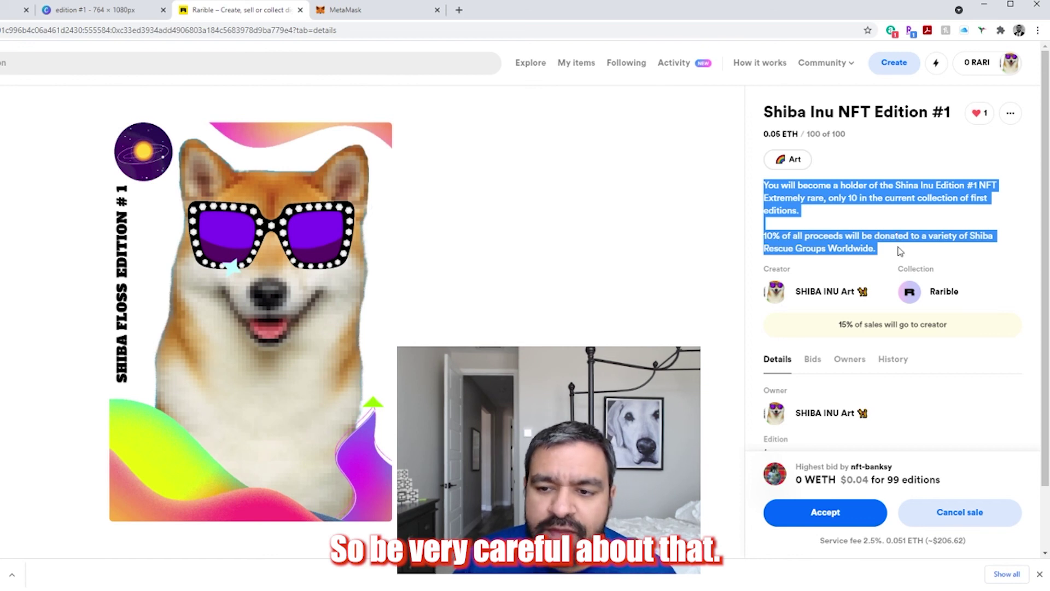
scroll(897, 238, "down", 1)
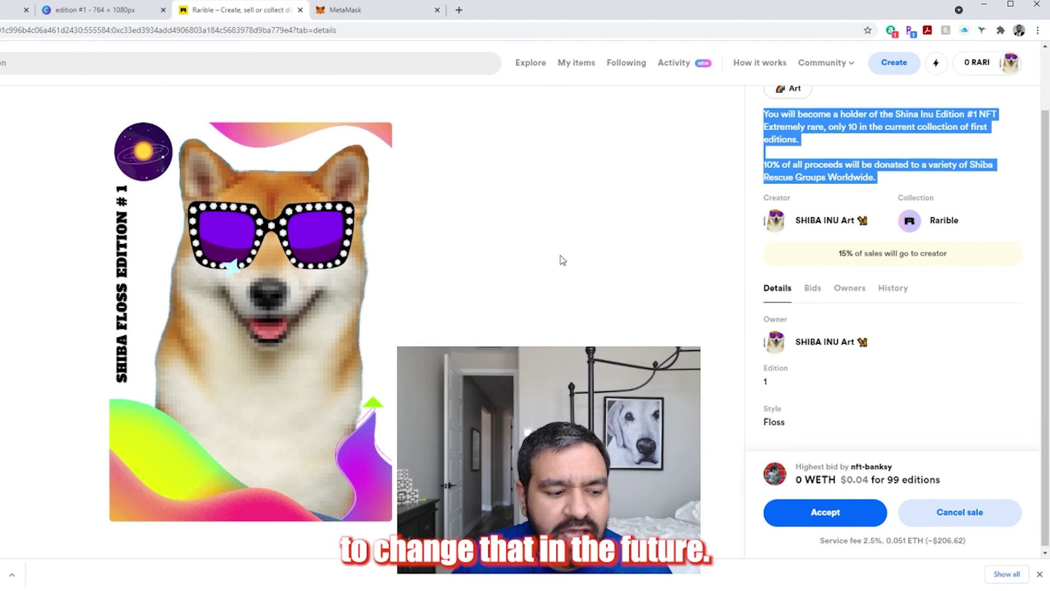
scroll(562, 260, "up", 1)
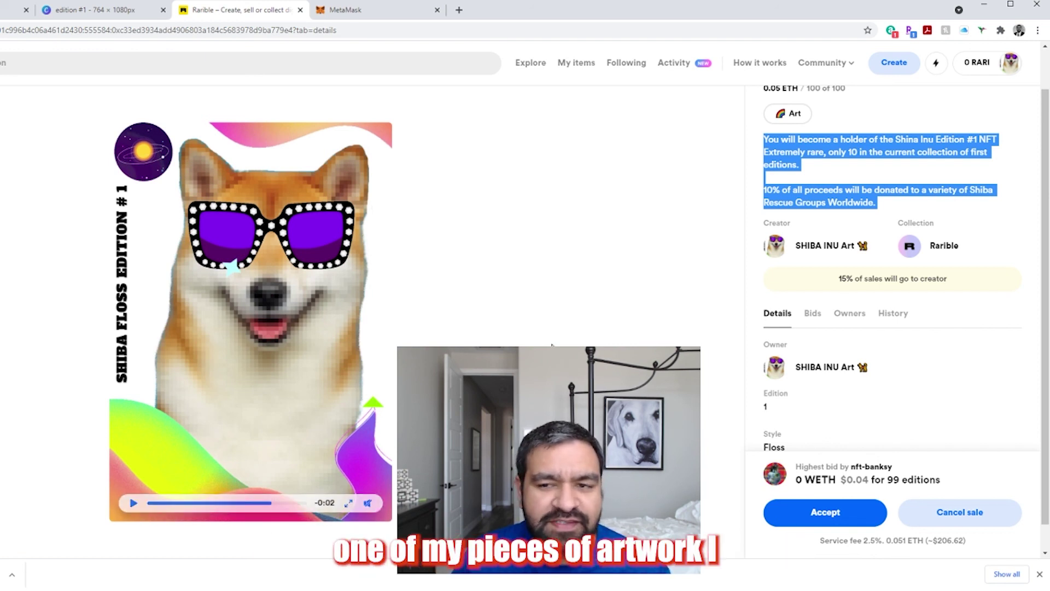
scroll(892, 246, "up", 1)
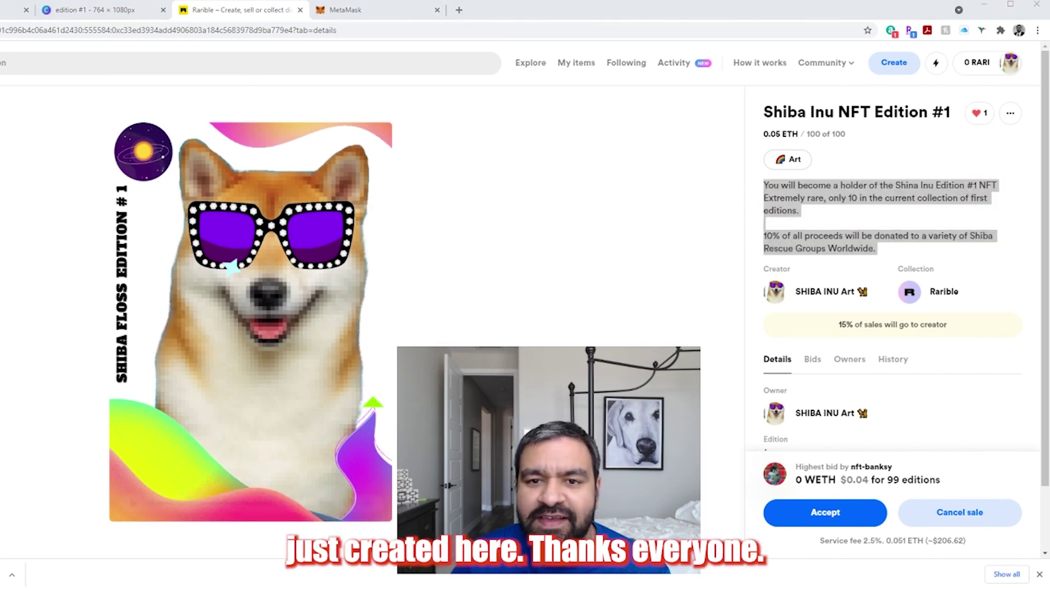